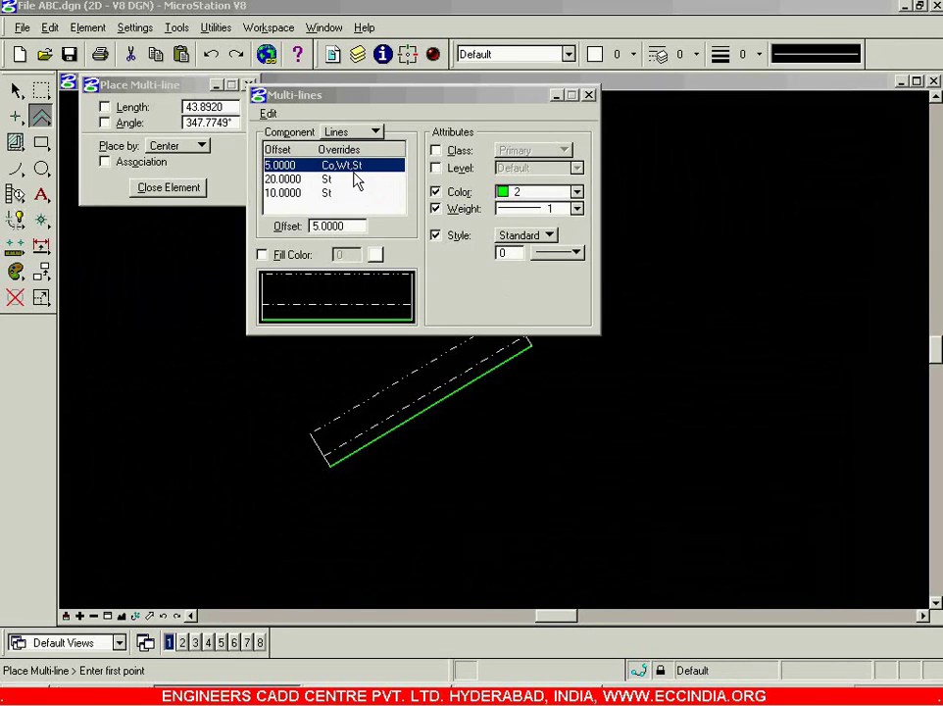
- Insert a new line component at offset 0.0000 into the multi-line definition's Lines list
left_click_drag(374, 99, 394, 134)
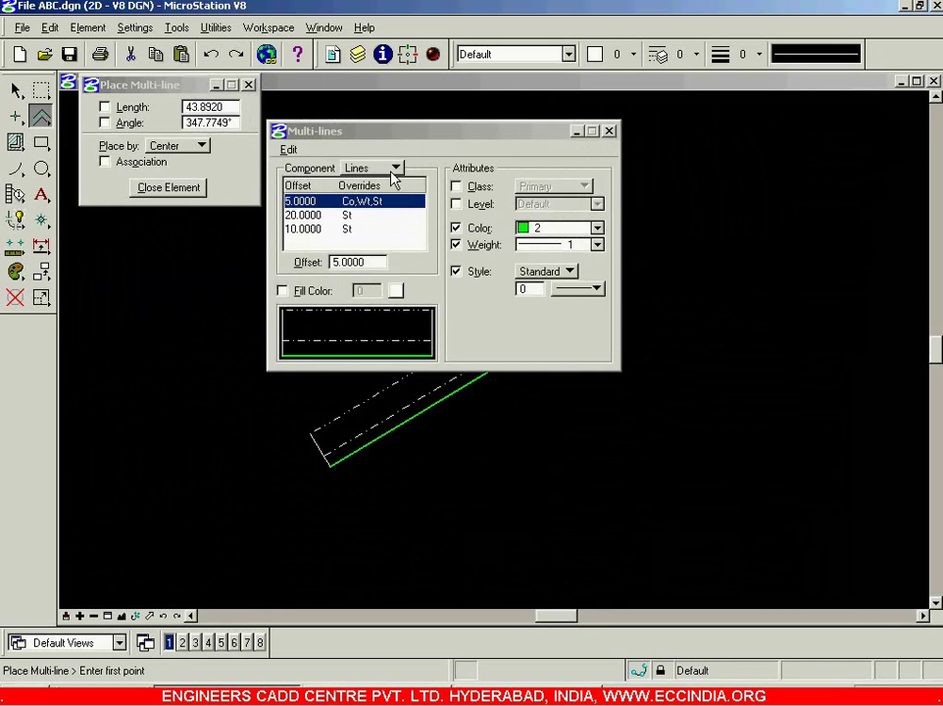
left_click(394, 170)
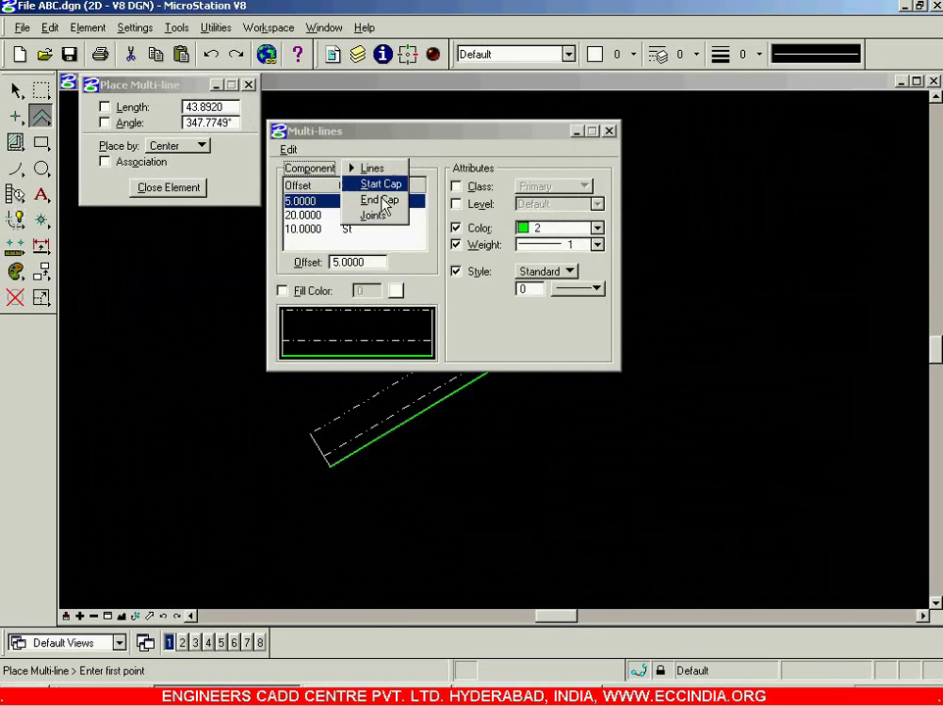
left_click(373, 168)
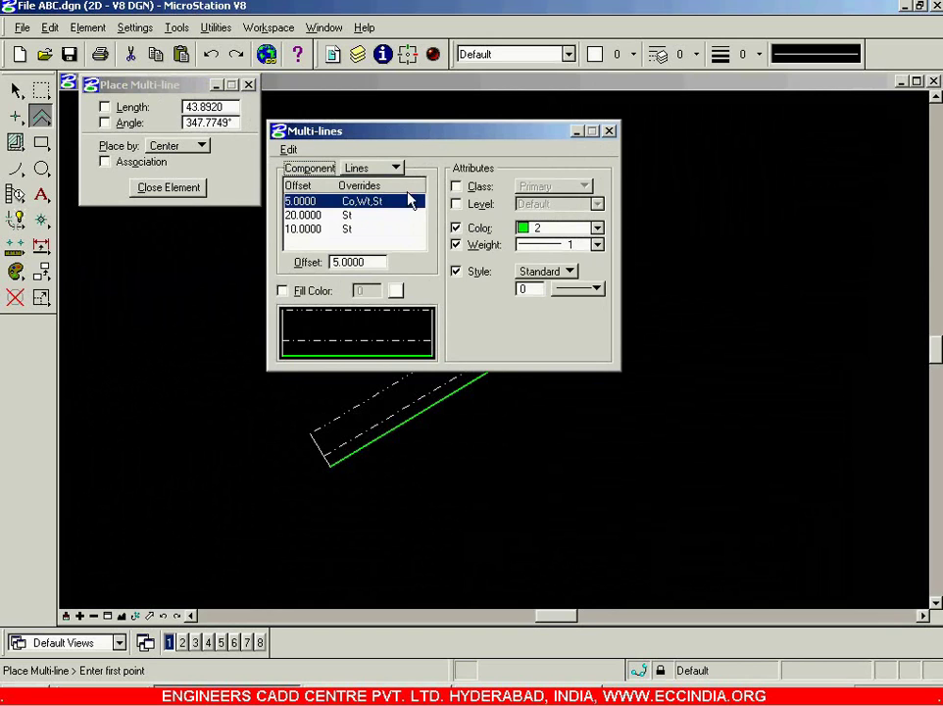
left_click(288, 150)
left_click(297, 167)
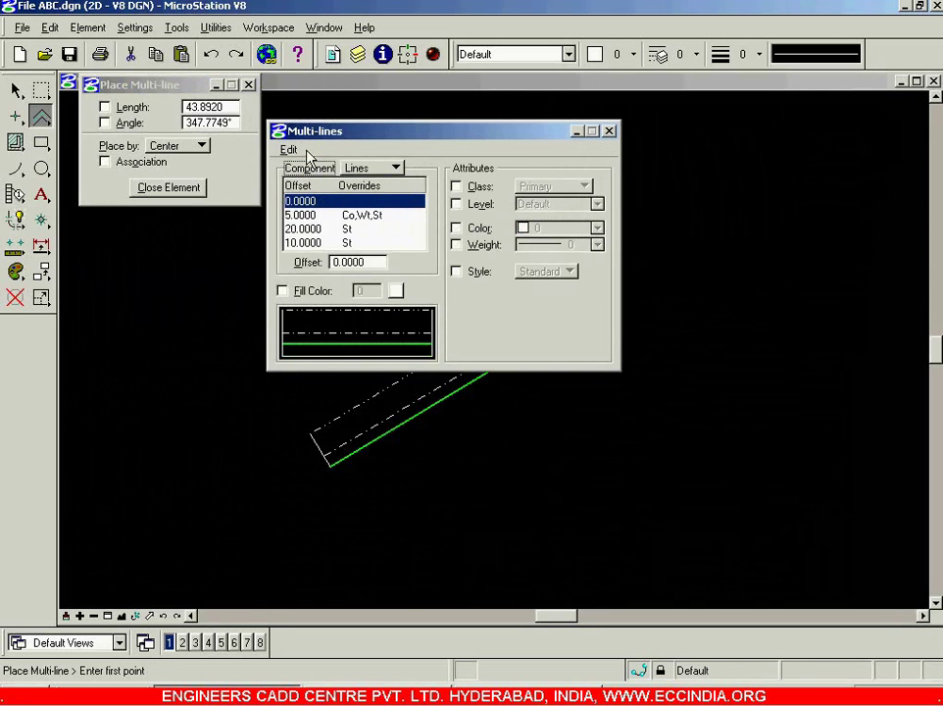
- Insert a fifth line and set the first two line offsets to 20 and 10
left_click(288, 150)
left_click(296, 164)
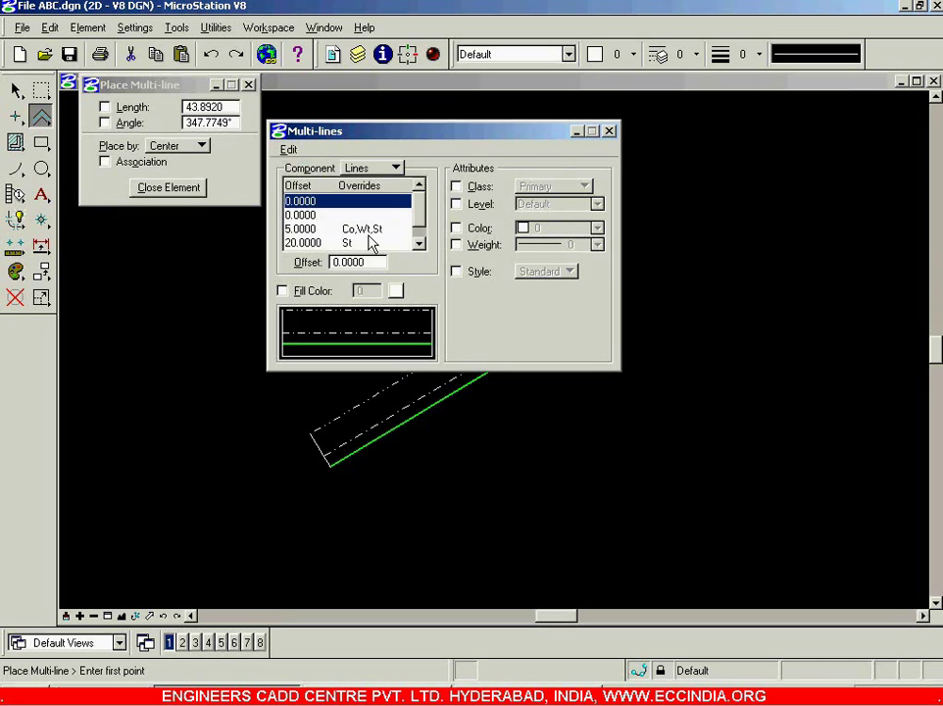
left_click_drag(358, 263, 290, 263)
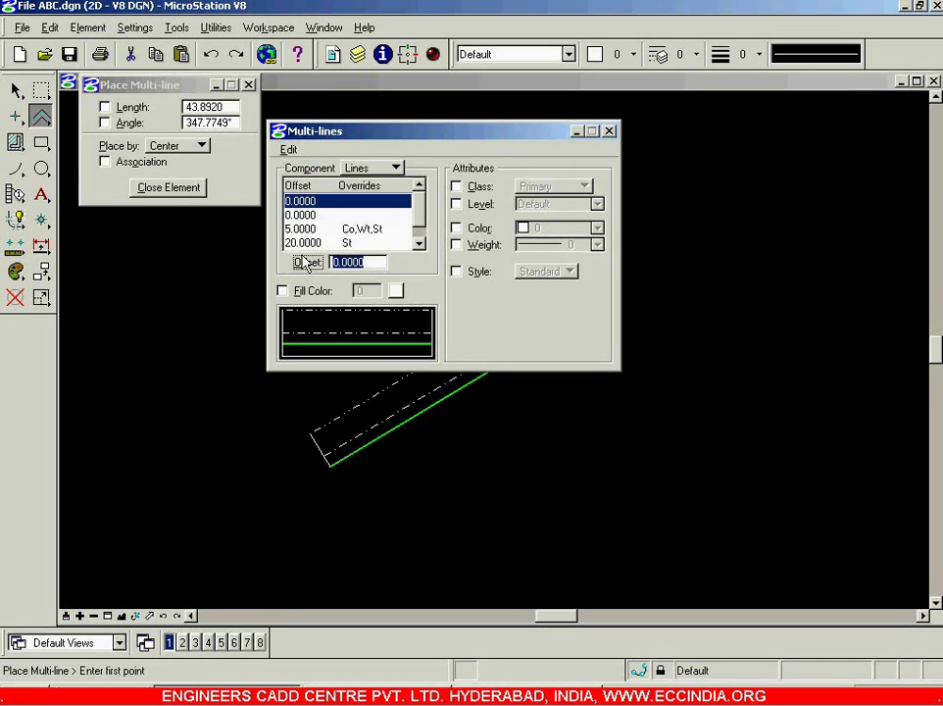
type("20")
key("Tab")
left_click(314, 215)
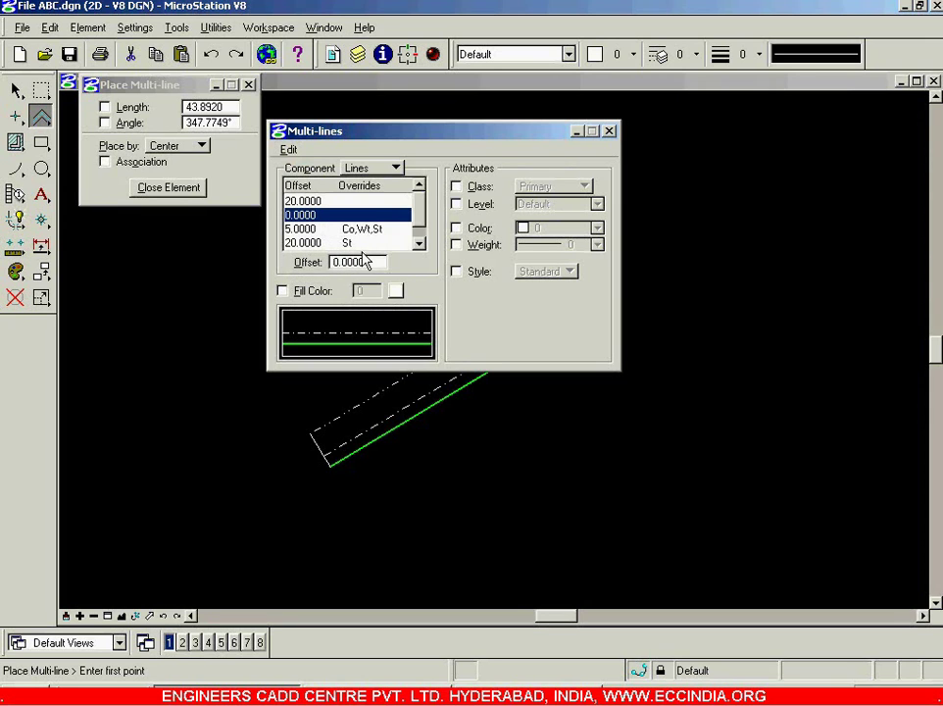
left_click(289, 262)
type("10")
key("Return")
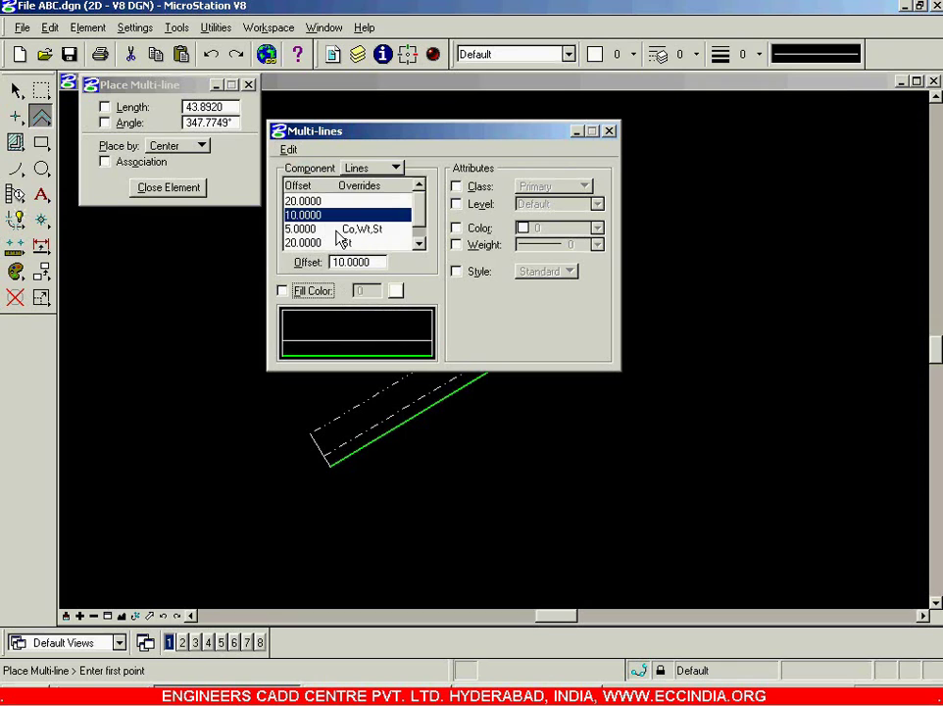
- Change the remaining lines' offsets to 0 for the green line, -10 and -20
left_click(349, 231)
double_click(363, 262)
type("0")
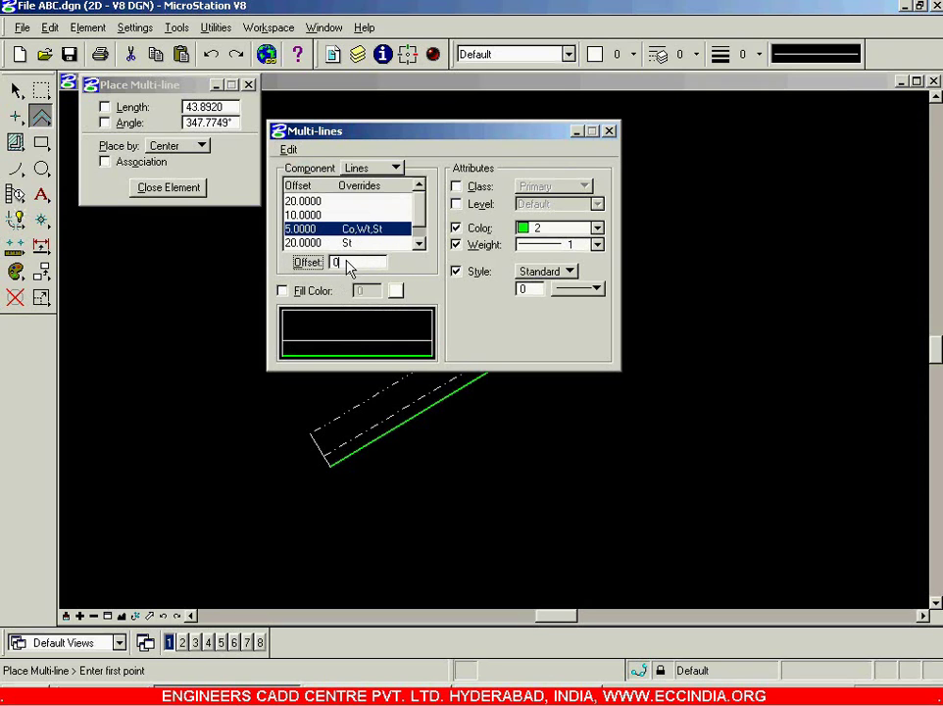
key("Tab")
left_click(375, 244)
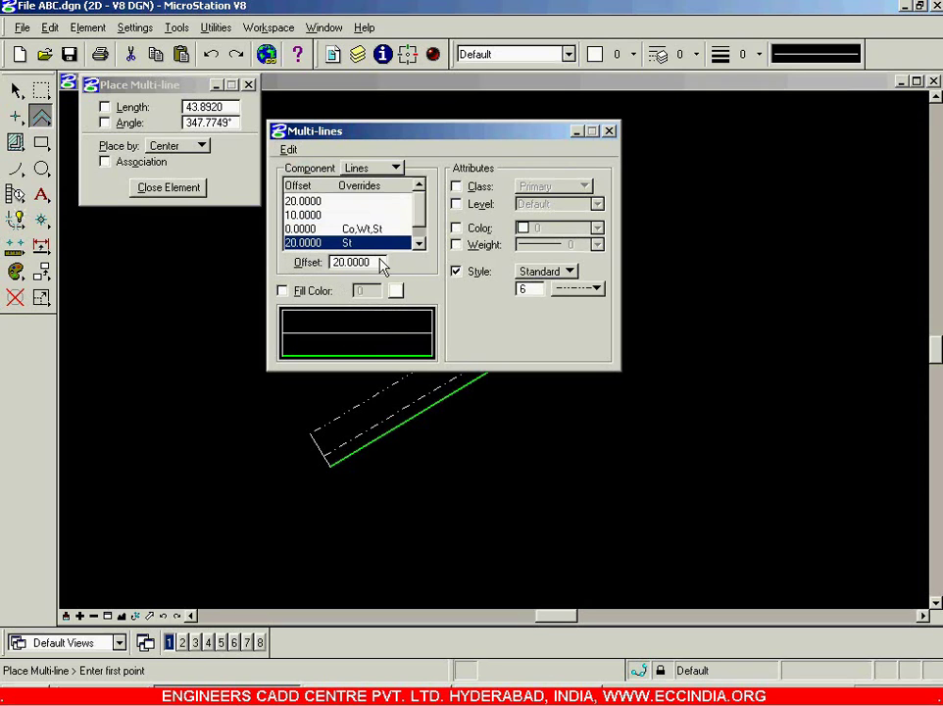
left_click_drag(380, 263, 290, 265)
type("-10")
key("Tab")
left_click(420, 244)
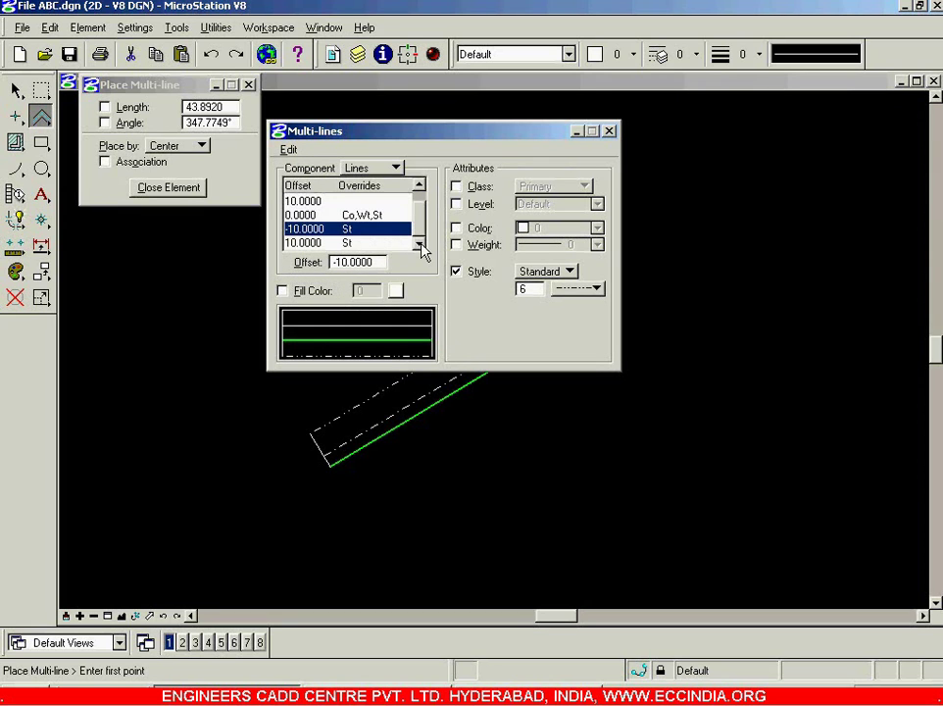
left_click(392, 243)
left_click_drag(381, 263, 278, 265)
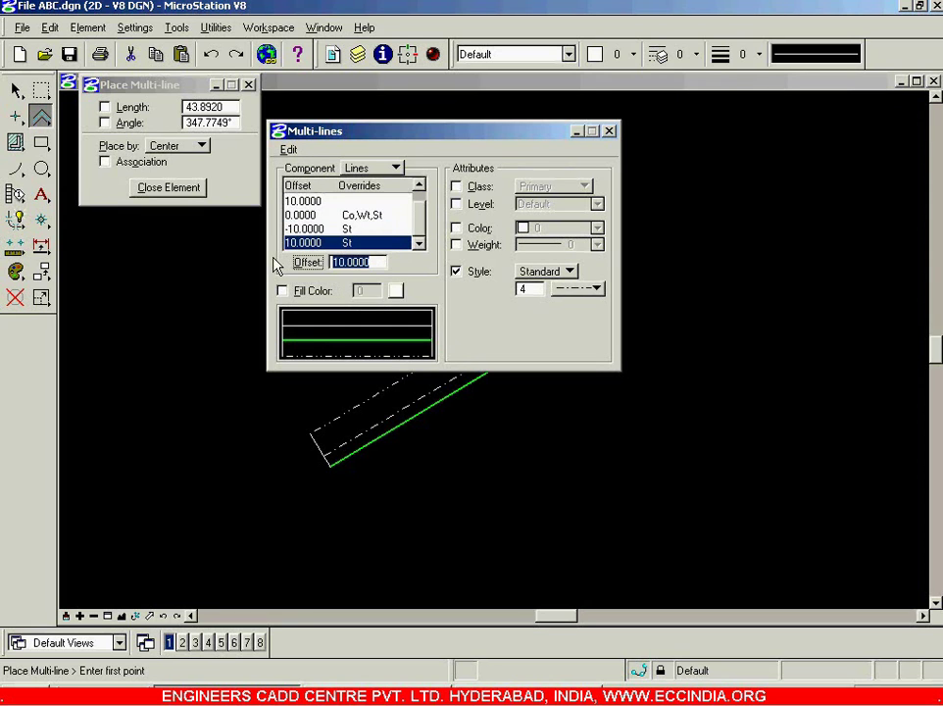
type("-20")
key("Tab")
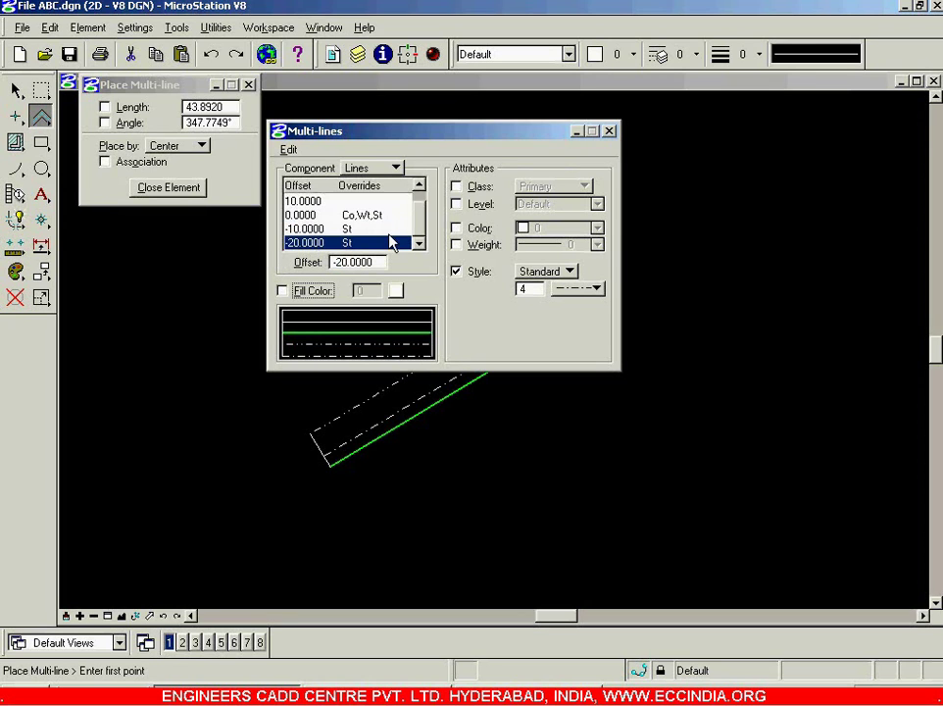
left_click(372, 229)
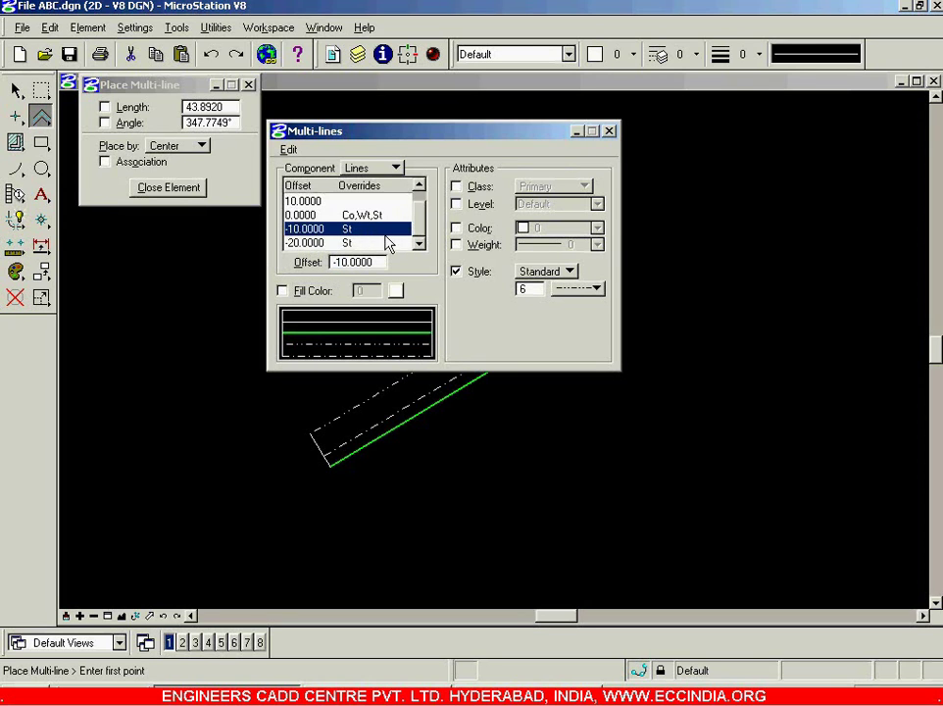
- Turn off the Style override for the -10 and -20 lines
left_click(456, 272)
left_click(358, 243)
left_click(456, 272)
- Give the green 0.0000 centre line line style 6 and close the definition
left_click(369, 216)
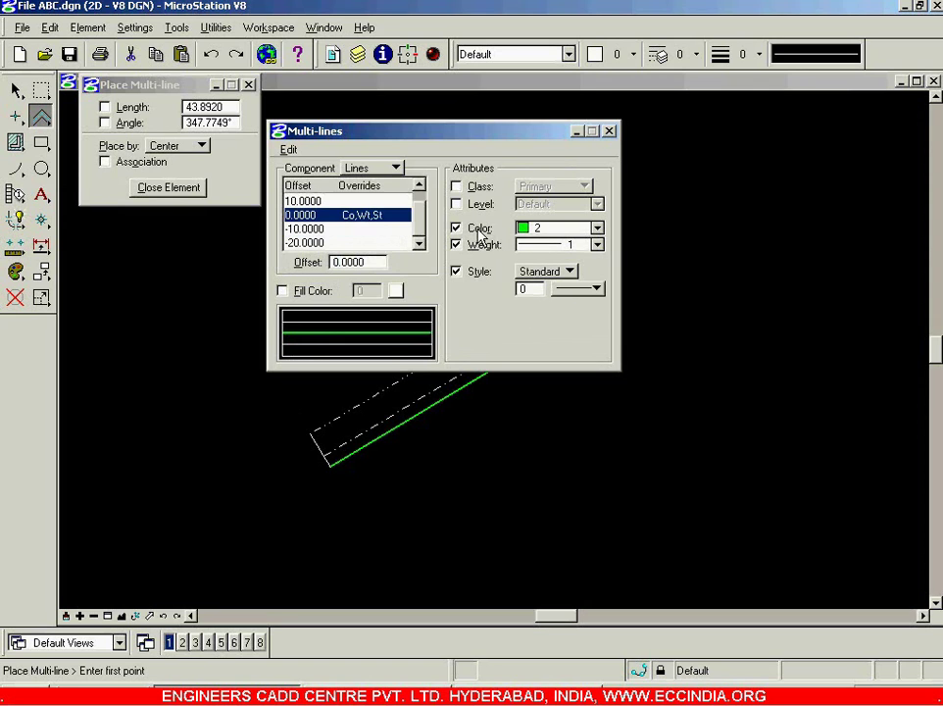
left_click(586, 289)
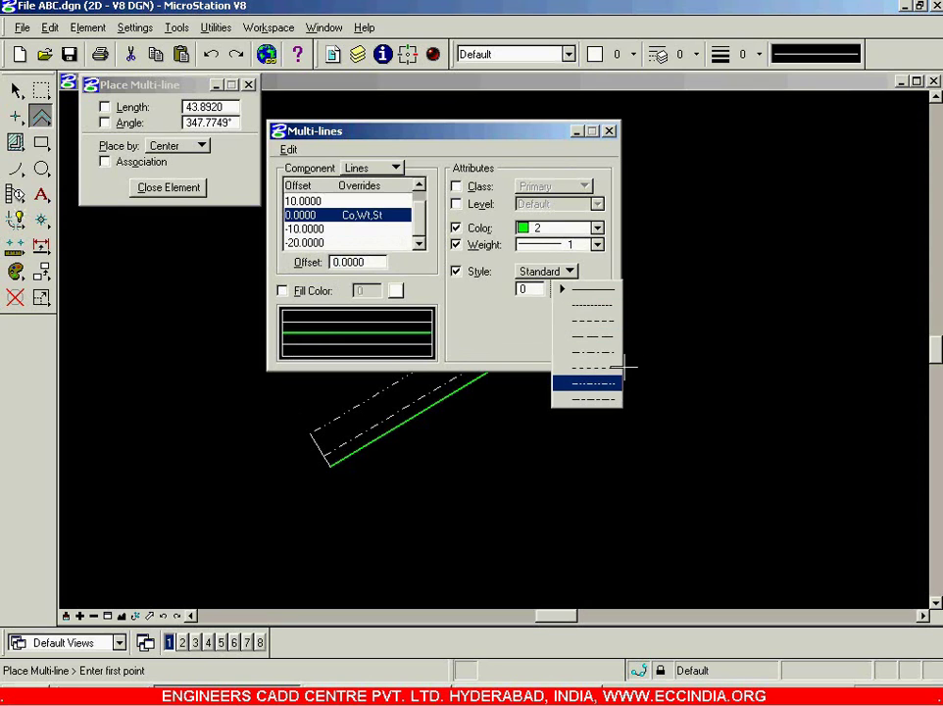
left_click(592, 383)
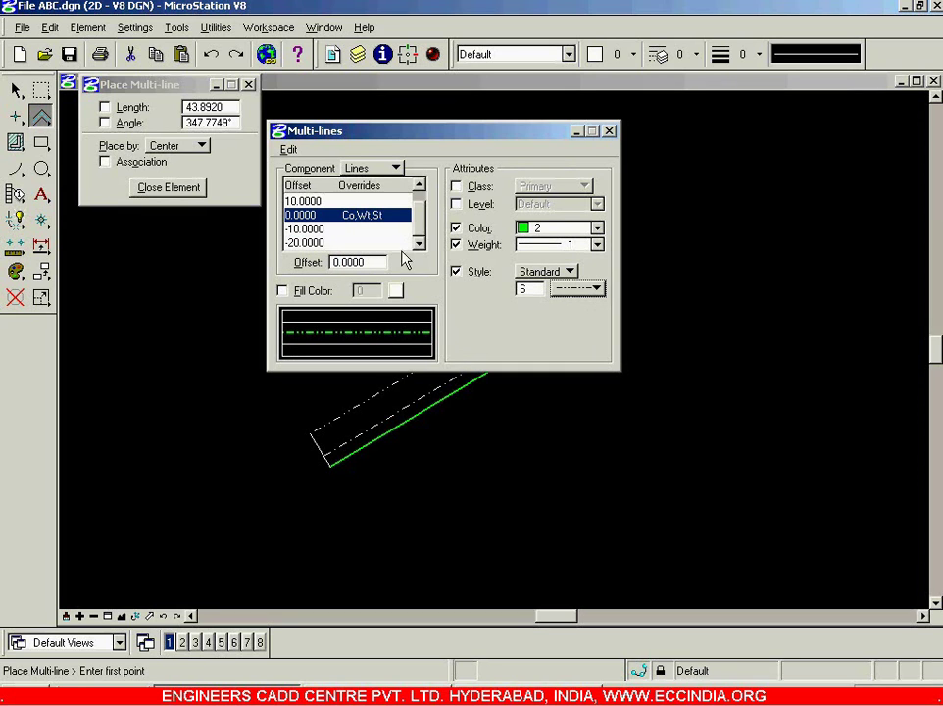
left_click_drag(419, 237, 416, 217)
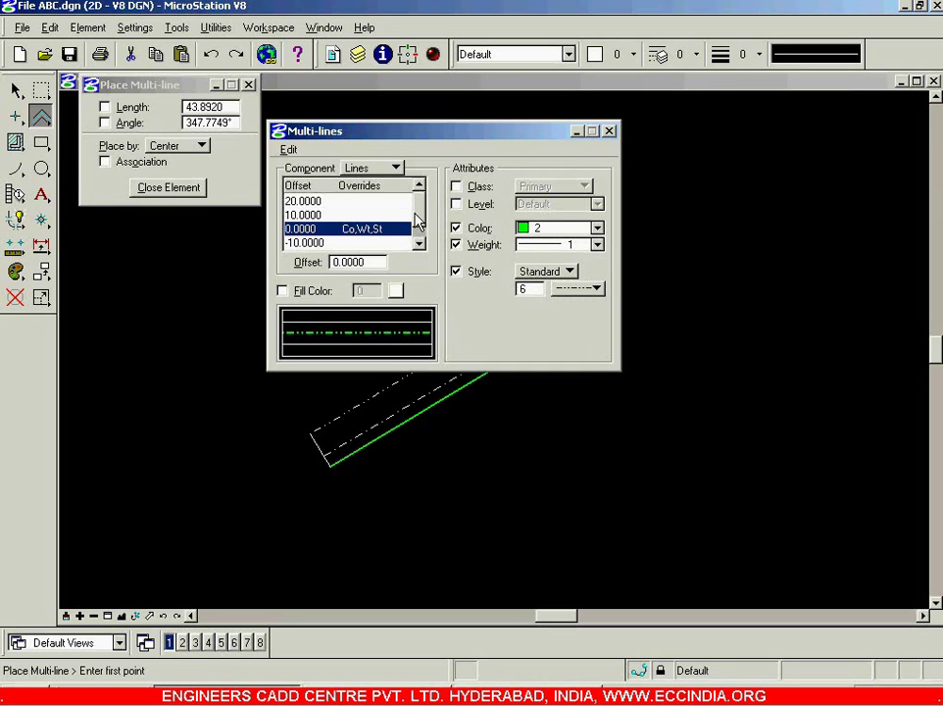
left_click(608, 130)
- Place a multi-line from the left of the drawing up to the upper right
scroll(396, 383, "down", 3)
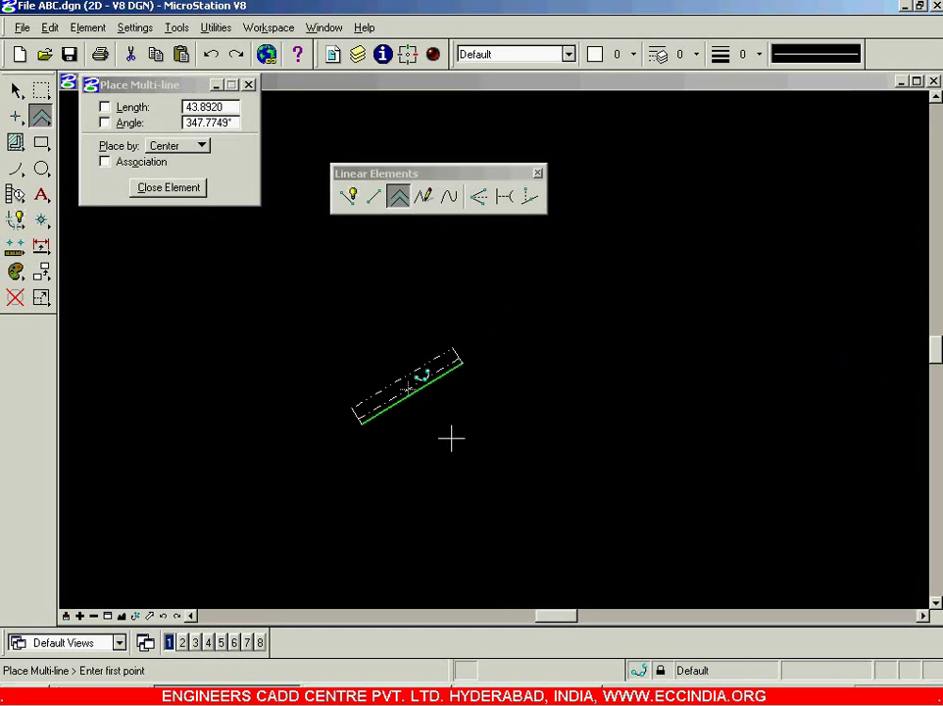
left_click(252, 363)
scroll(453, 343, "down", 3)
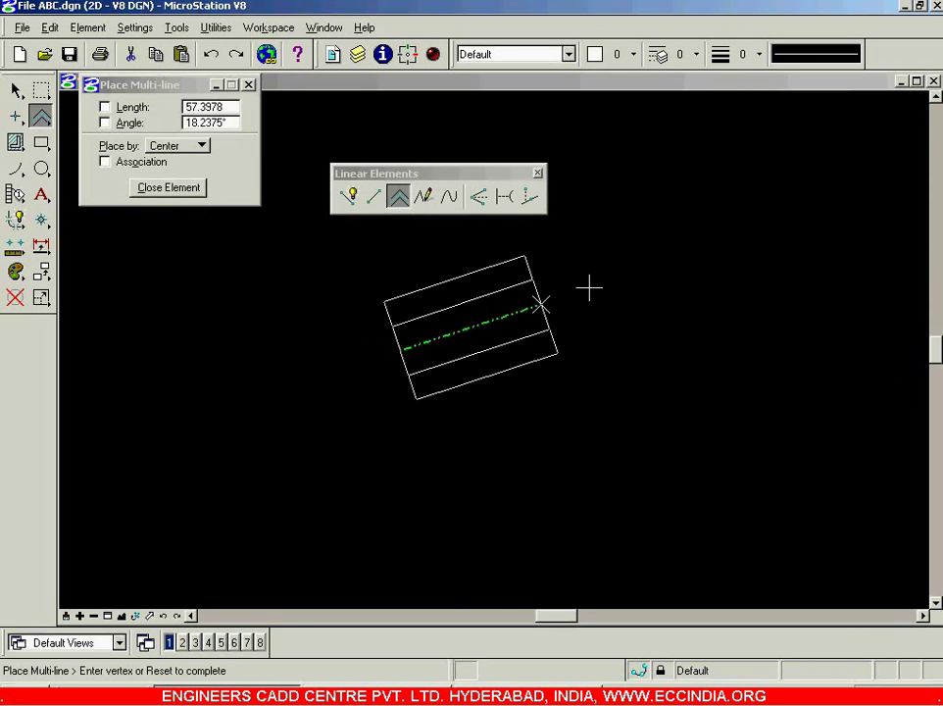
left_click(686, 238)
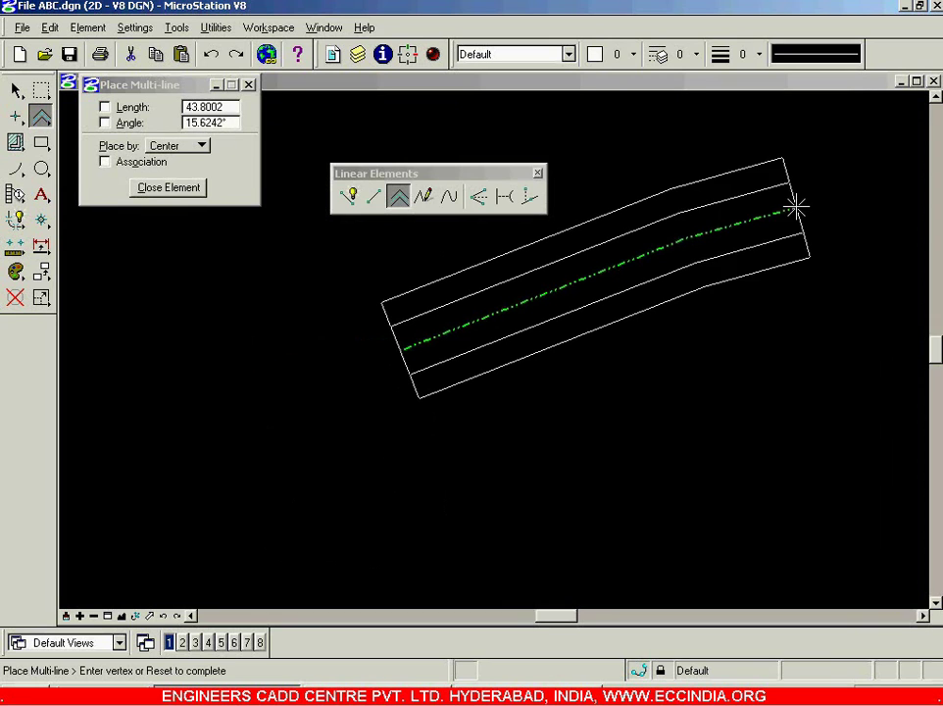
right_click(751, 328)
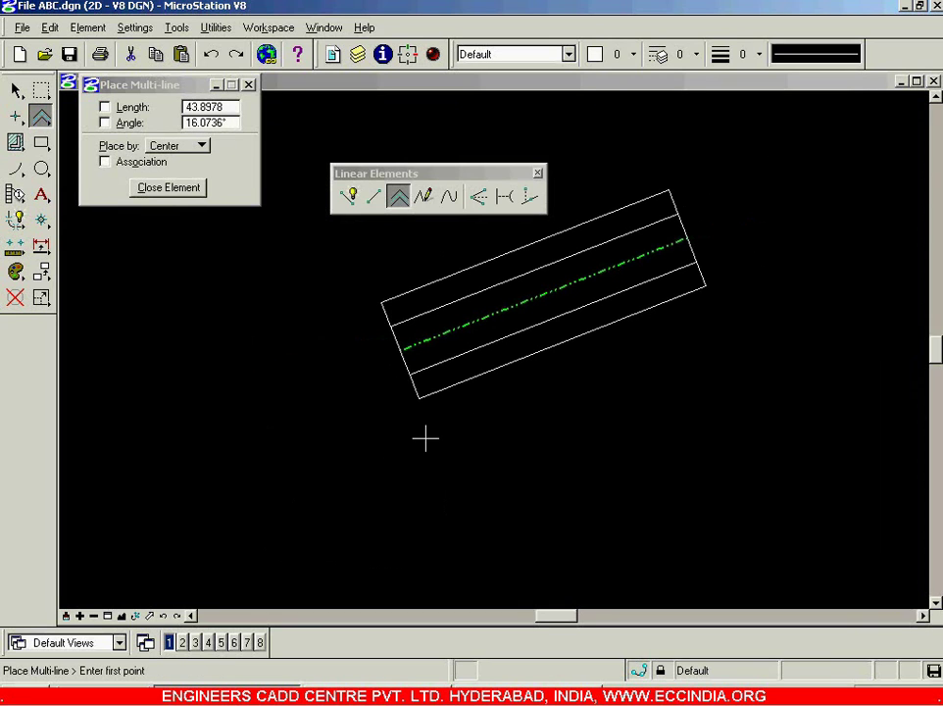
left_click(87, 27)
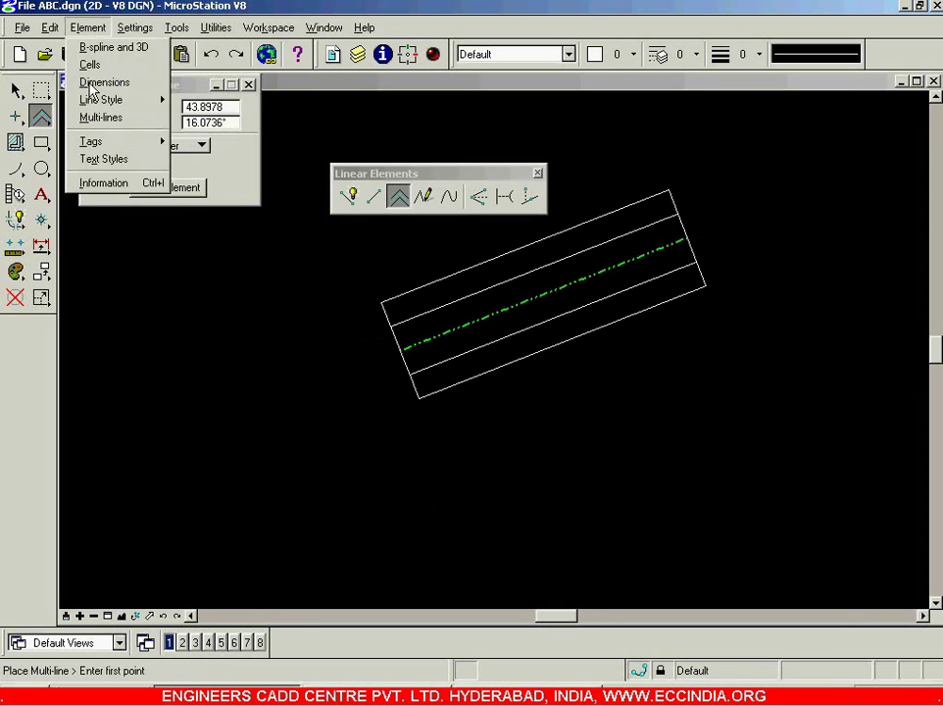
- Leave the start cap with no line, outer arc or inner arcs
left_click(93, 118)
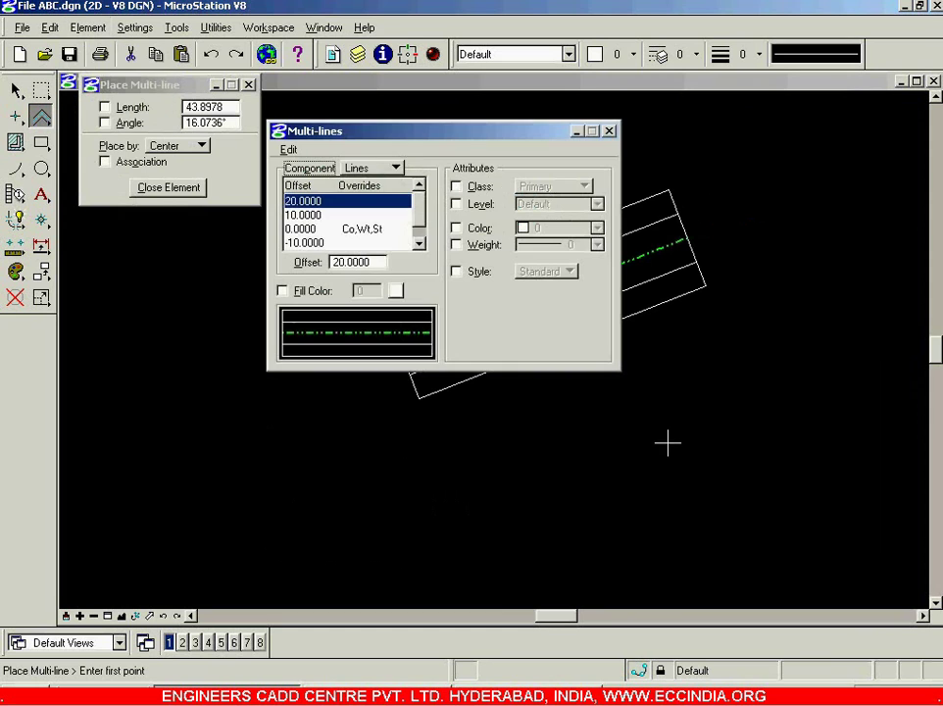
left_click(393, 168)
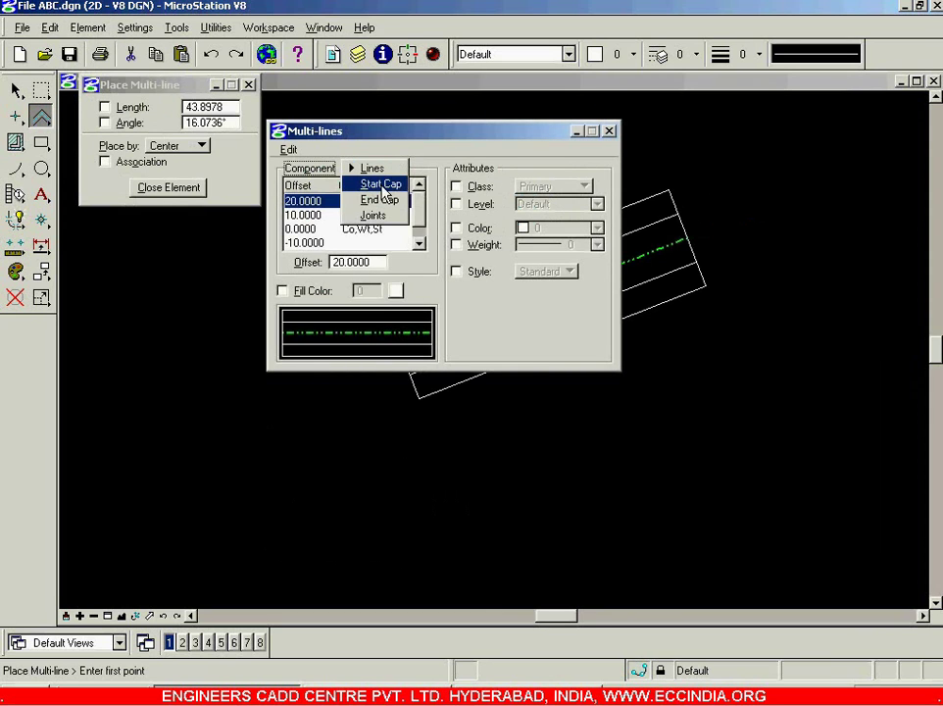
left_click(381, 185)
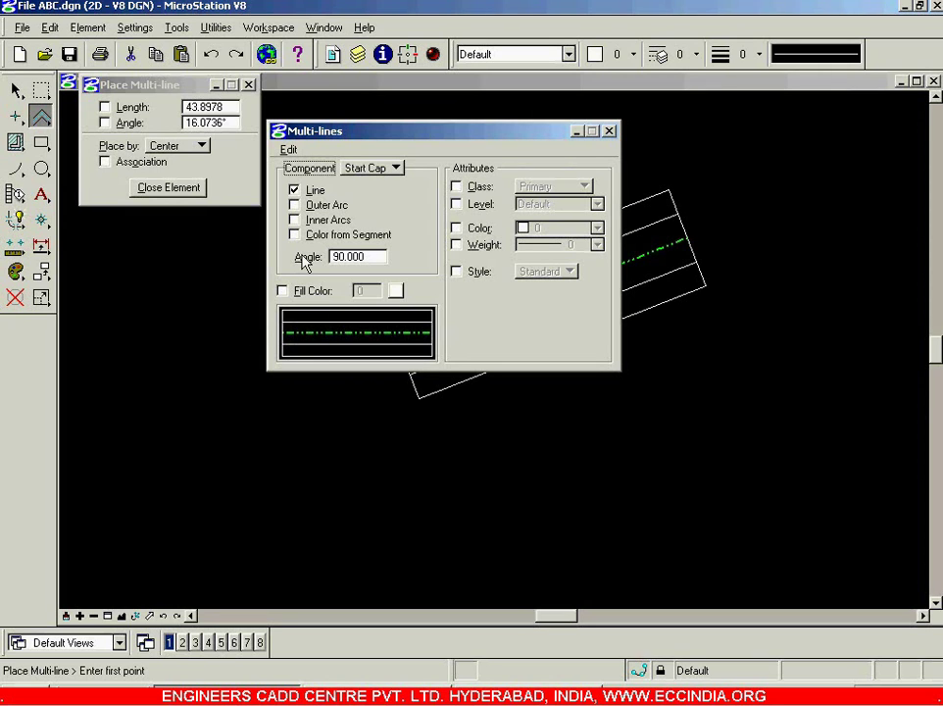
left_click(381, 168)
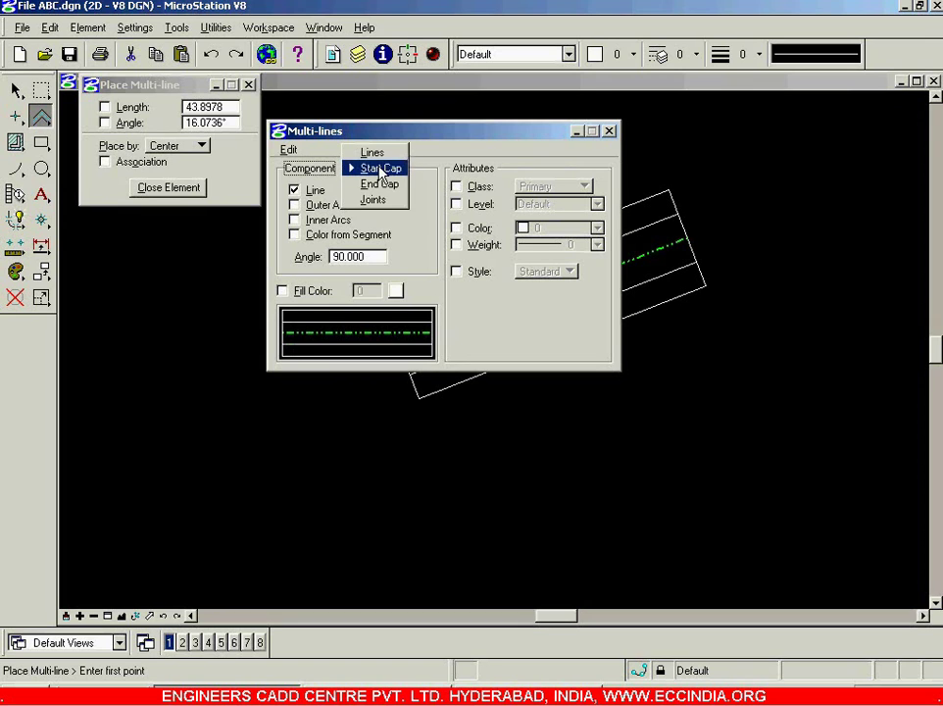
left_click(382, 169)
left_click(333, 205)
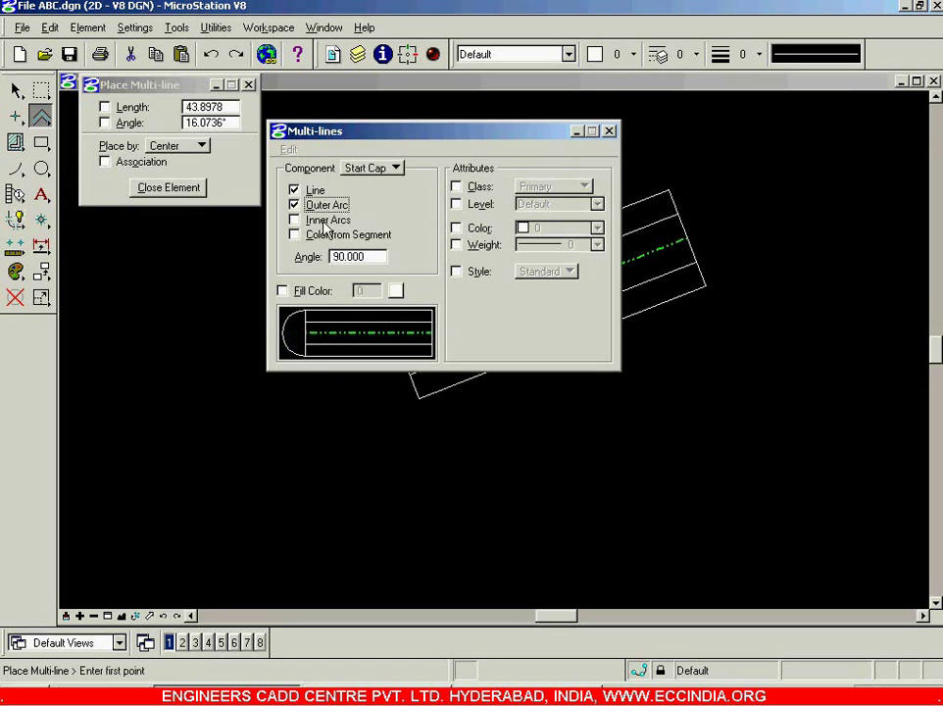
left_click(325, 221)
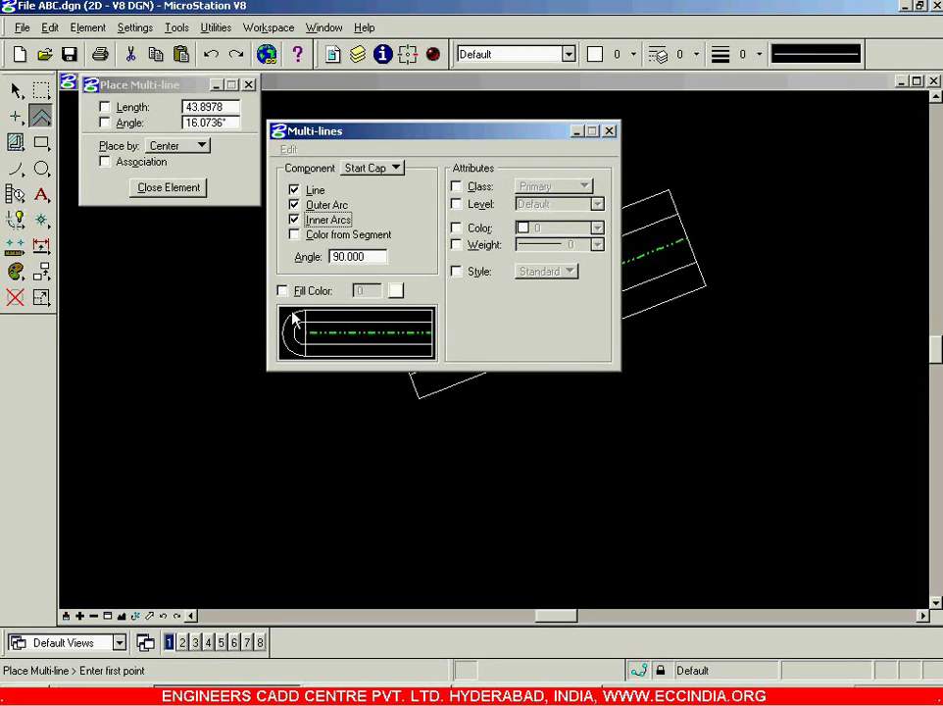
left_click(336, 220)
left_click(340, 206)
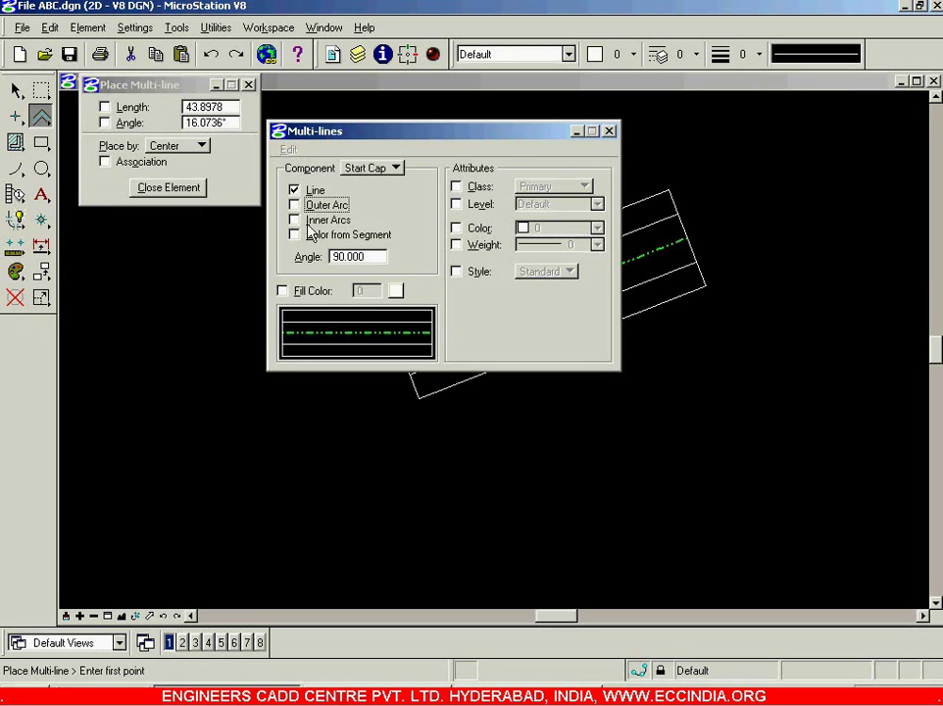
left_click(306, 191)
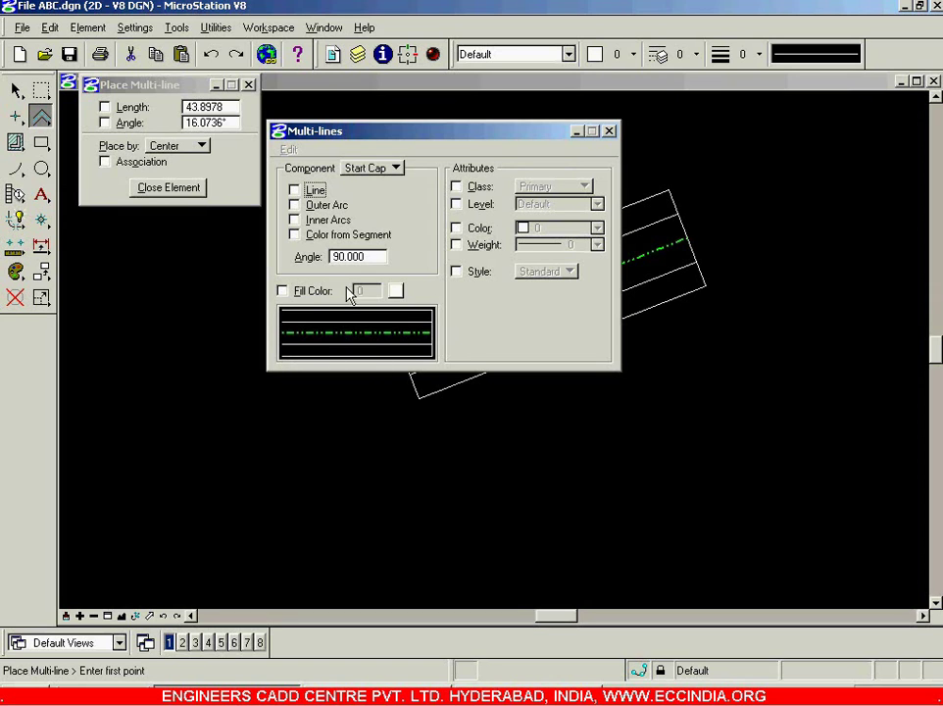
- Remove the closing line from the end cap and close the Multi-lines dialog
left_click(388, 170)
left_click(377, 184)
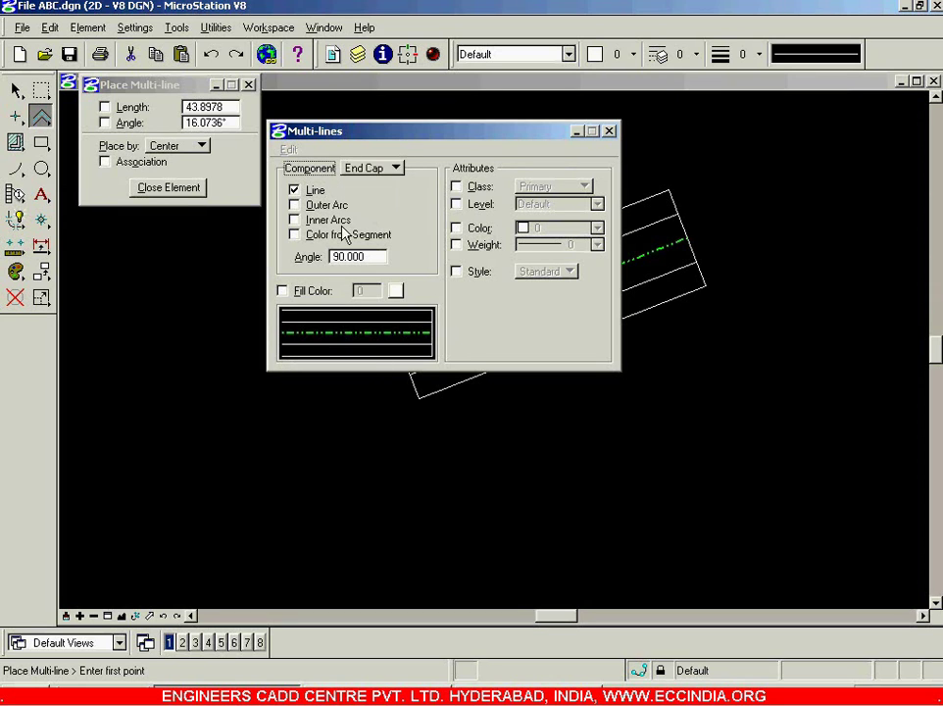
left_click(295, 189)
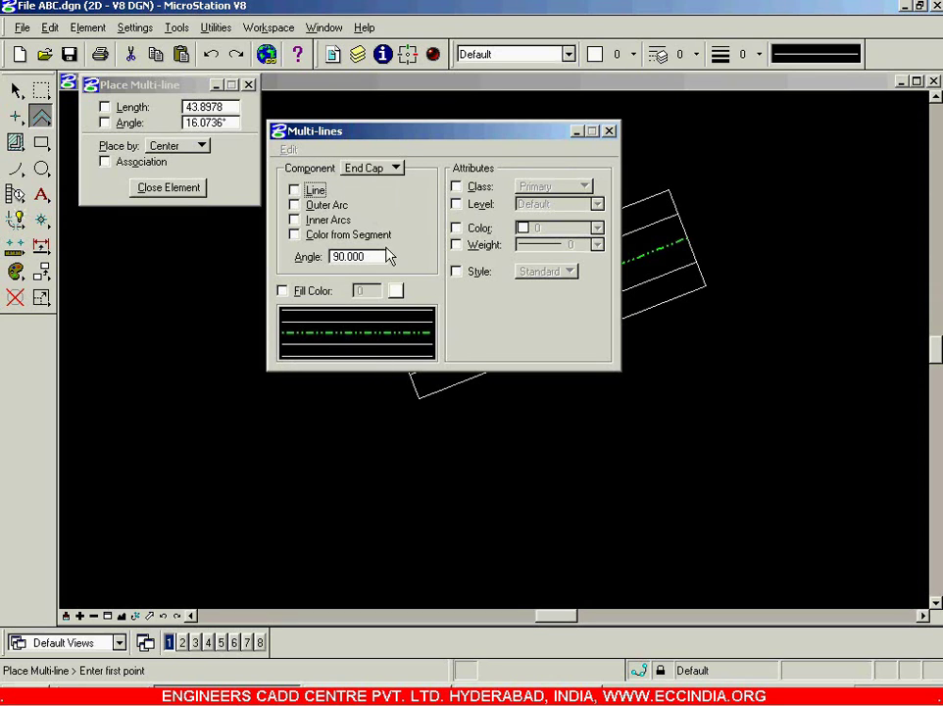
left_click(608, 131)
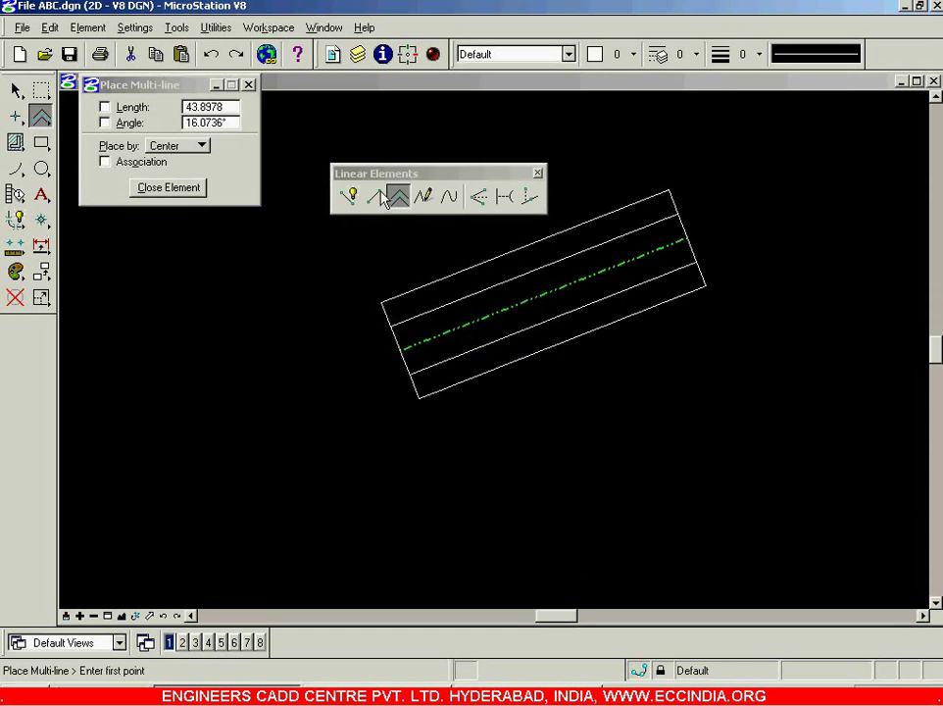
- Draw an uncapped multi-line from the lower left up to the right, below the first
left_click(464, 490)
left_click(723, 379)
right_click(786, 430)
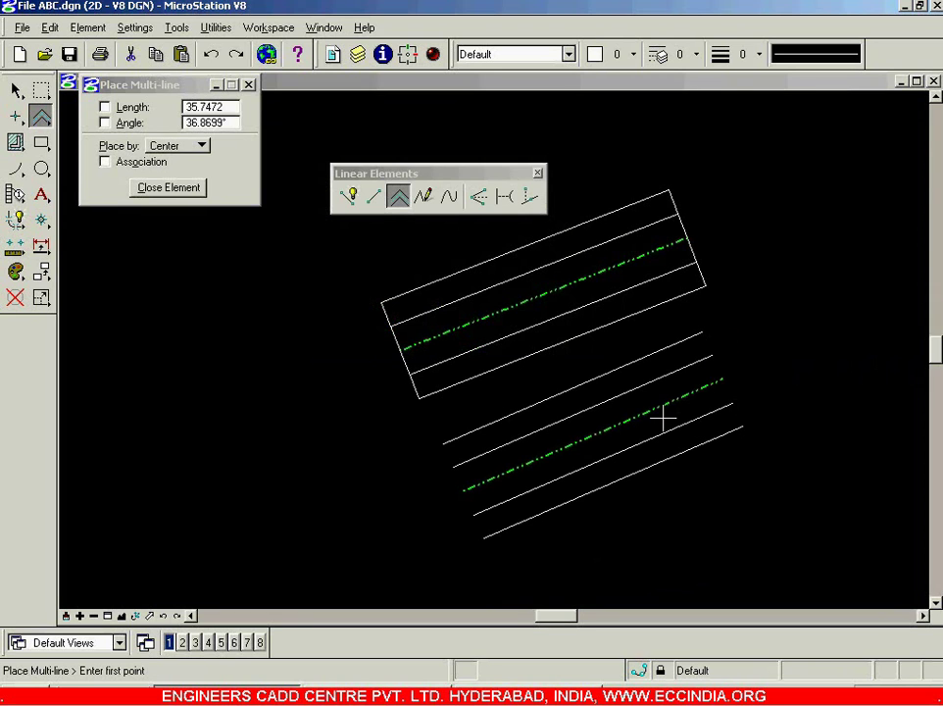
left_click(87, 27)
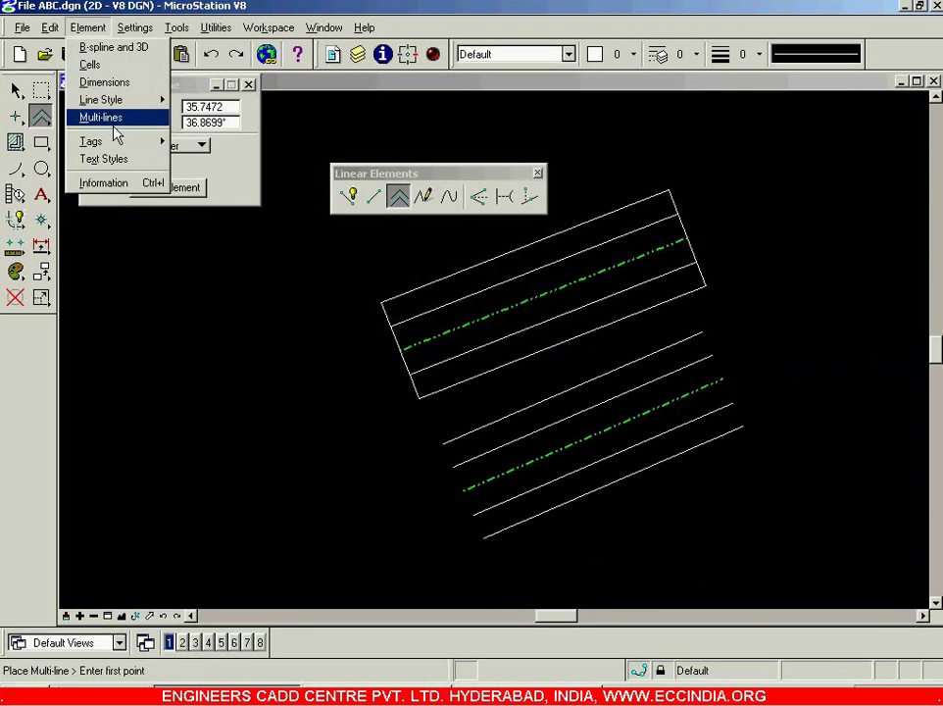
- Give the end cap a line, an outer arc and inner arcs
left_click(116, 121)
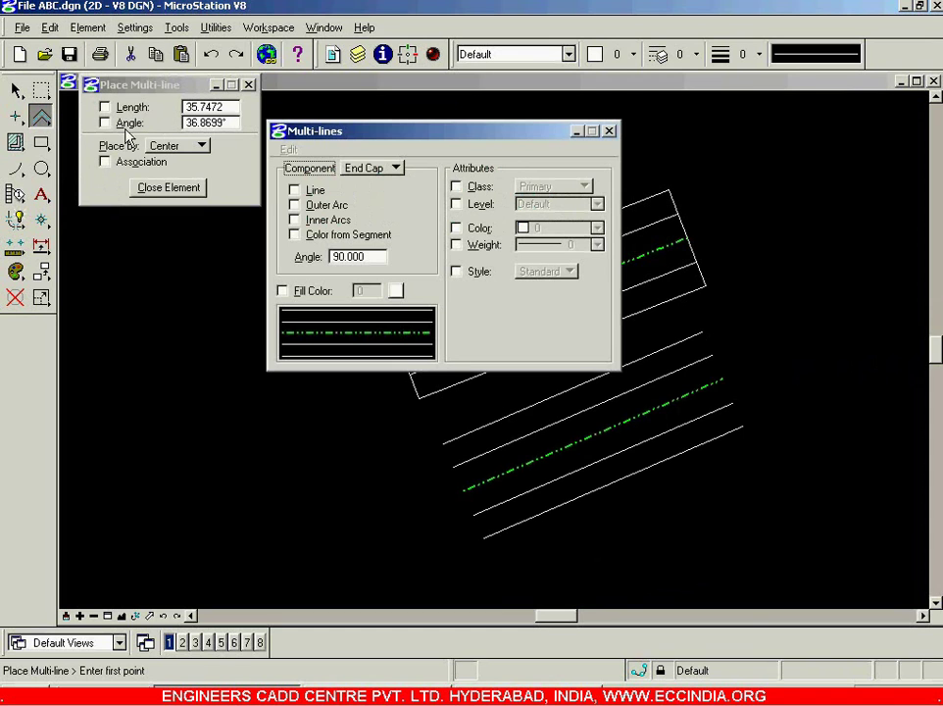
left_click(294, 189)
left_click(294, 204)
left_click(295, 219)
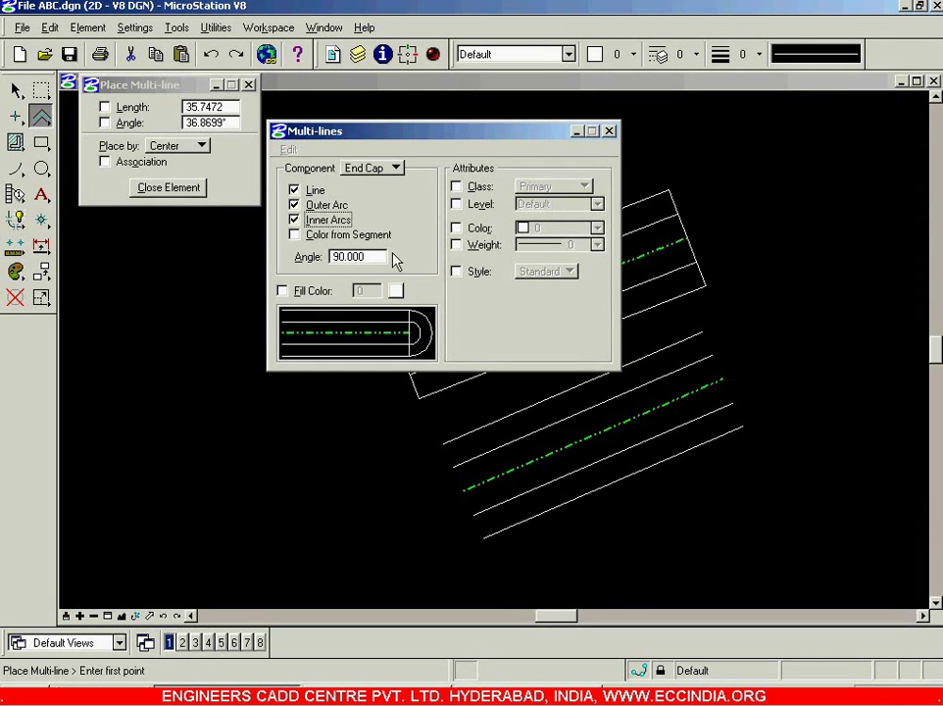
- Give the start cap a line, outer arc and inner arcs, then close the dialog
left_click(397, 168)
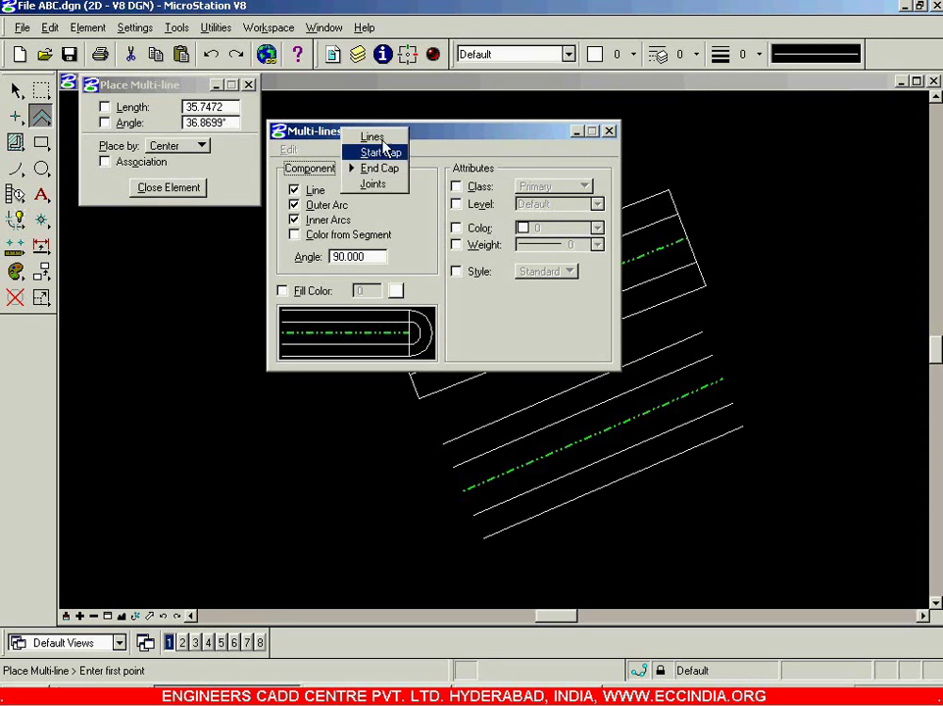
left_click(384, 154)
left_click(294, 189)
left_click(306, 205)
left_click(312, 220)
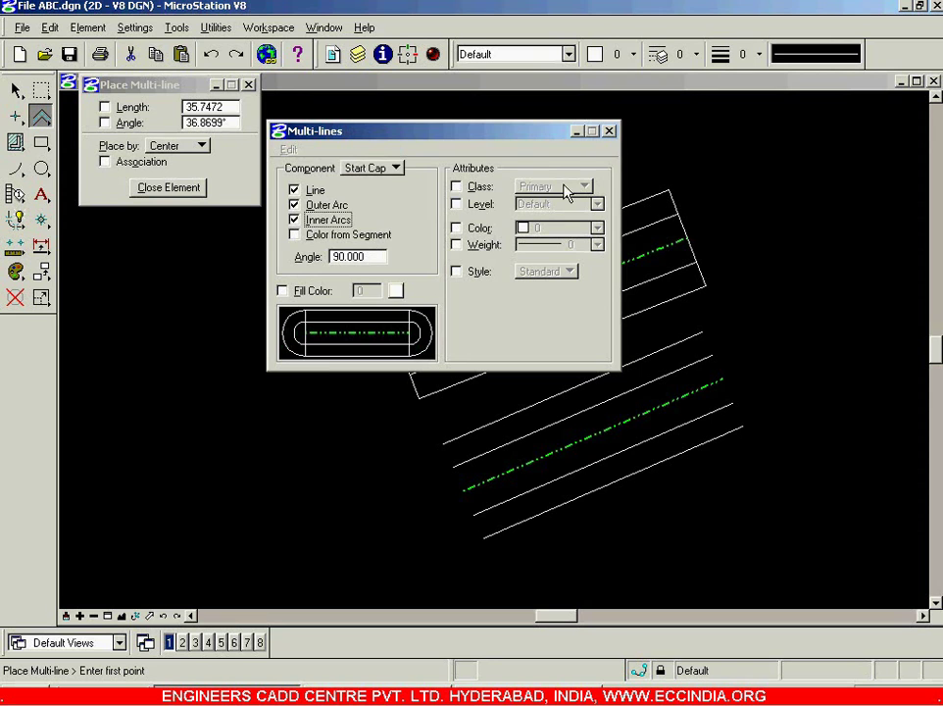
left_click(609, 130)
scroll(613, 431, "down", 3)
scroll(593, 532, "up", 3)
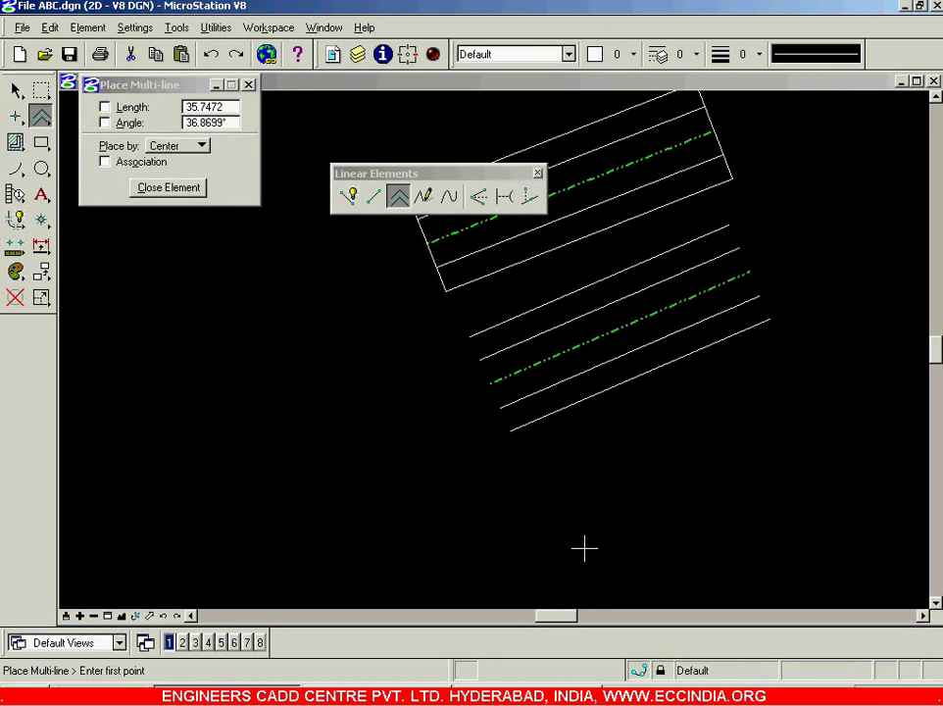
- Place a round-capped multi-line from the lower left toward the right
left_click(585, 547)
left_click(817, 438)
right_click(827, 346)
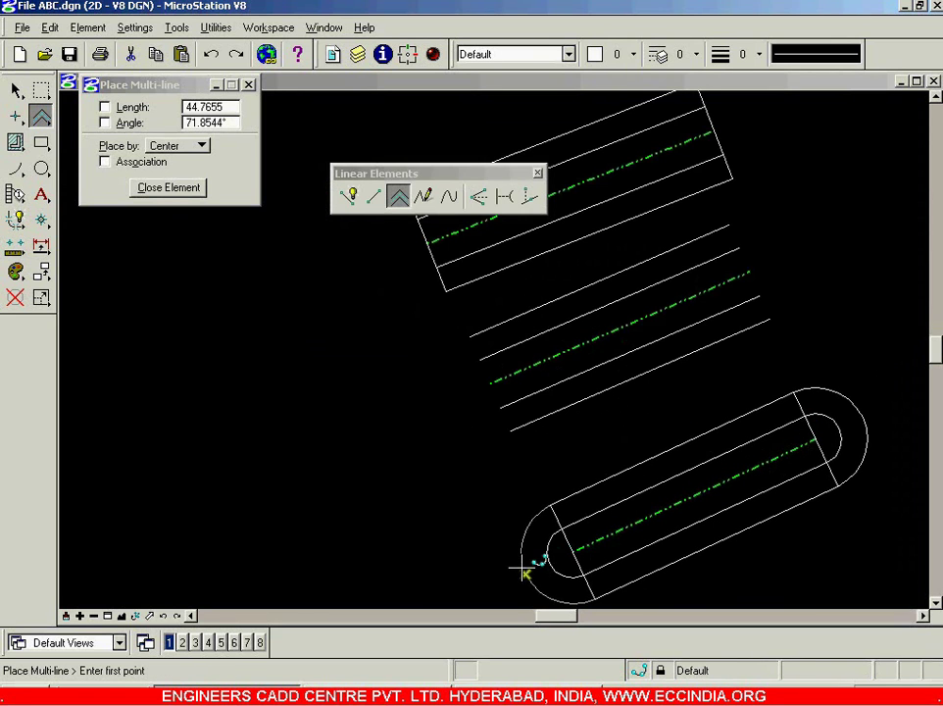
left_click(95, 31)
- Override the colour of the 20 and -20 lines to yellow, colour 4
left_click(98, 117)
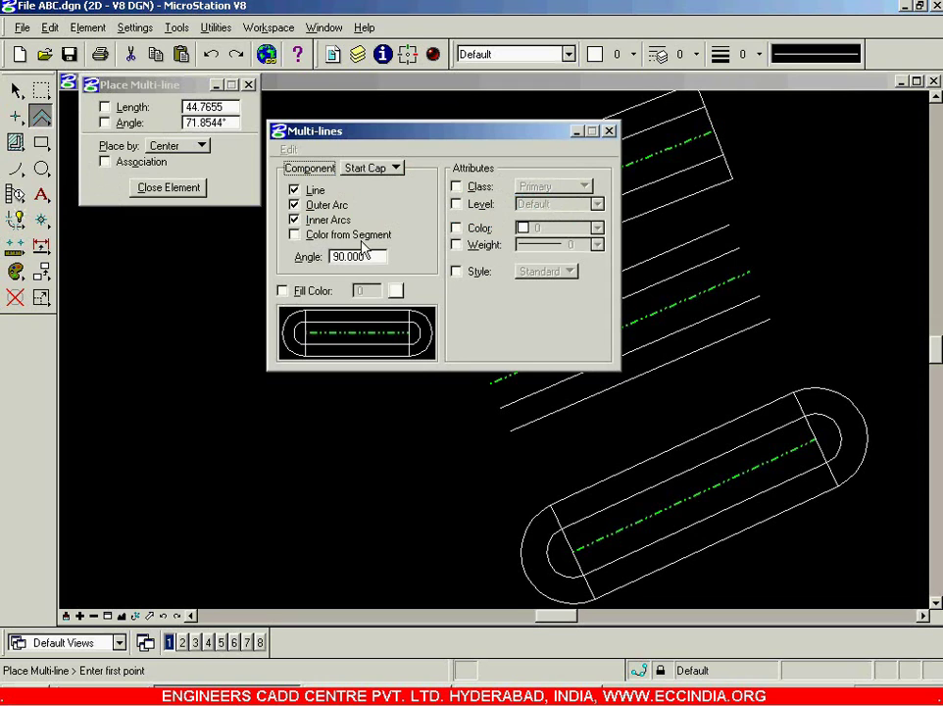
left_click(384, 171)
left_click(372, 150)
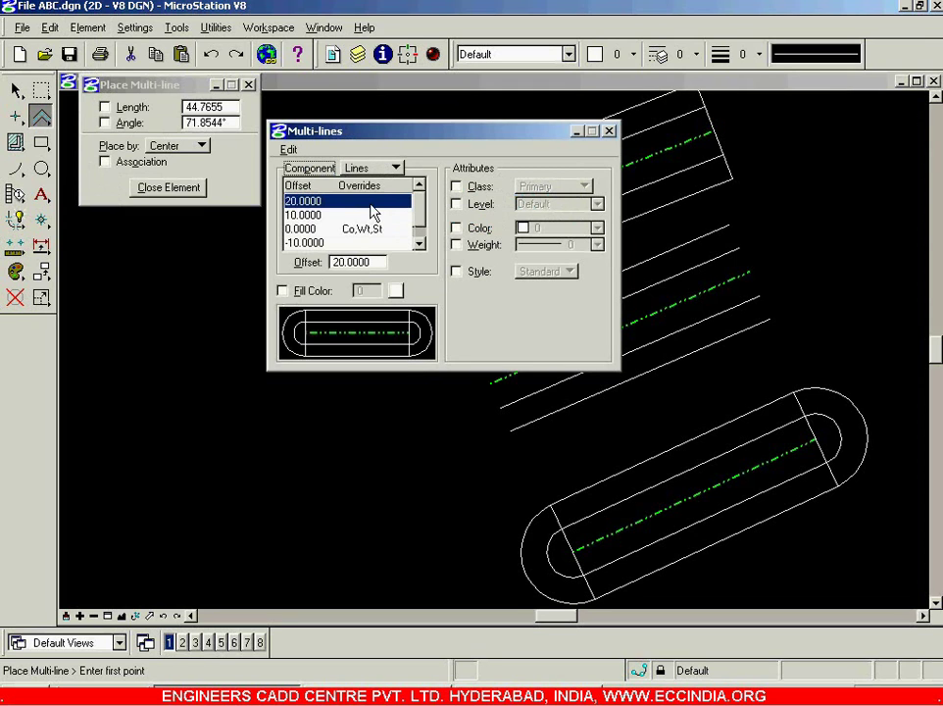
left_click(372, 204)
left_click(480, 233)
left_click(593, 231)
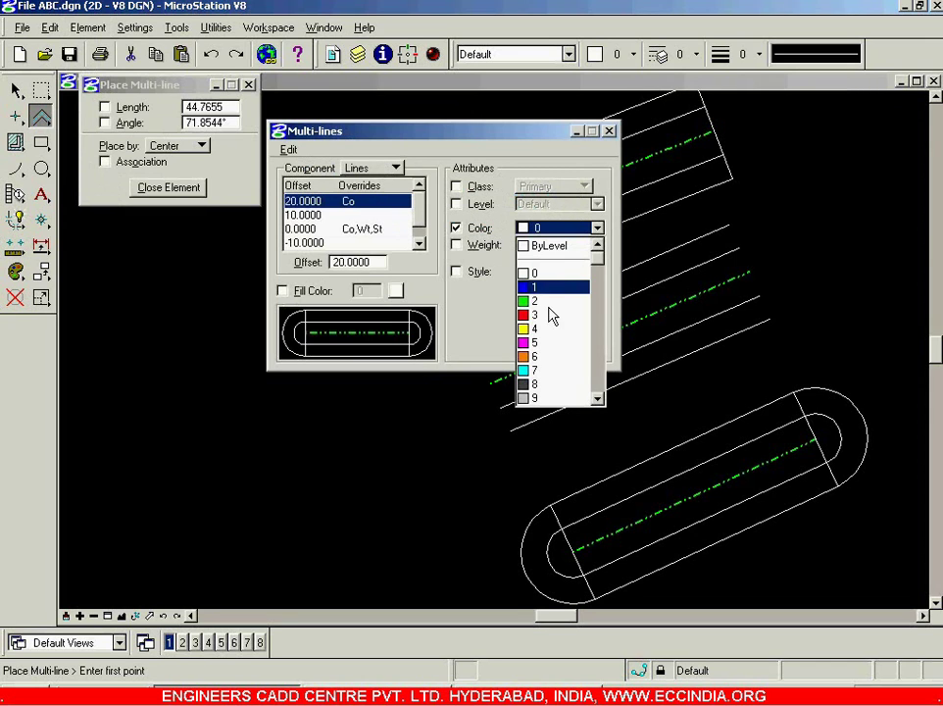
left_click(546, 338)
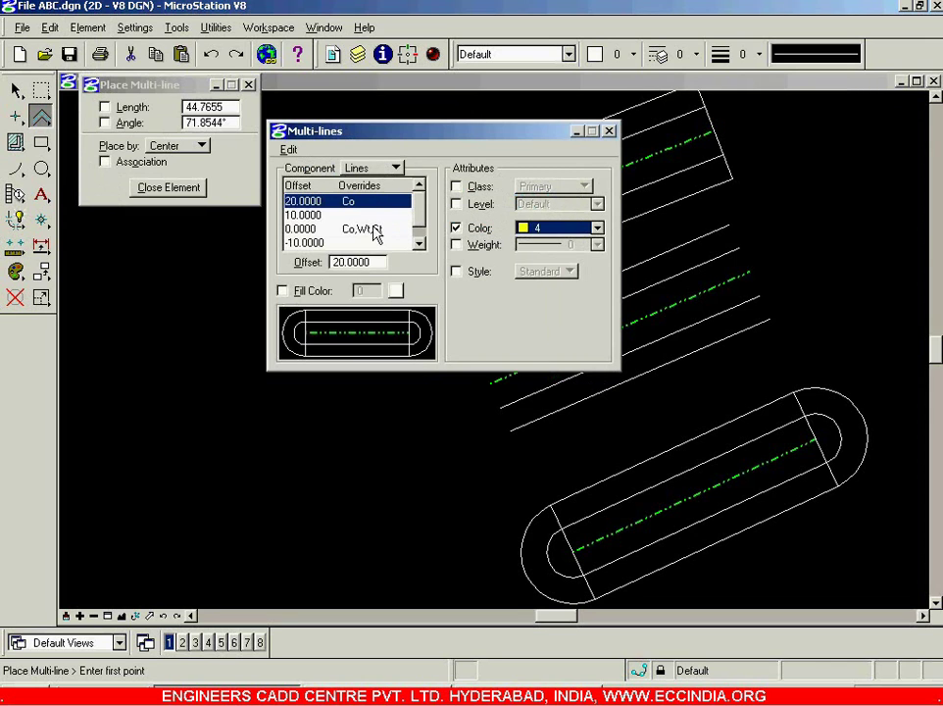
left_click(416, 244)
left_click(392, 244)
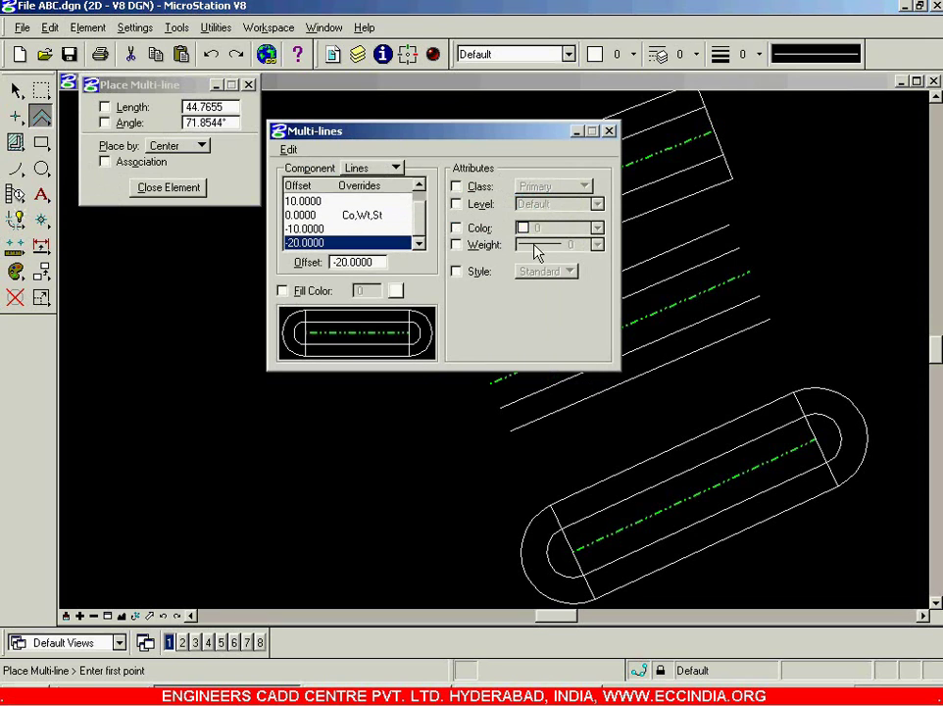
left_click(480, 229)
left_click(561, 230)
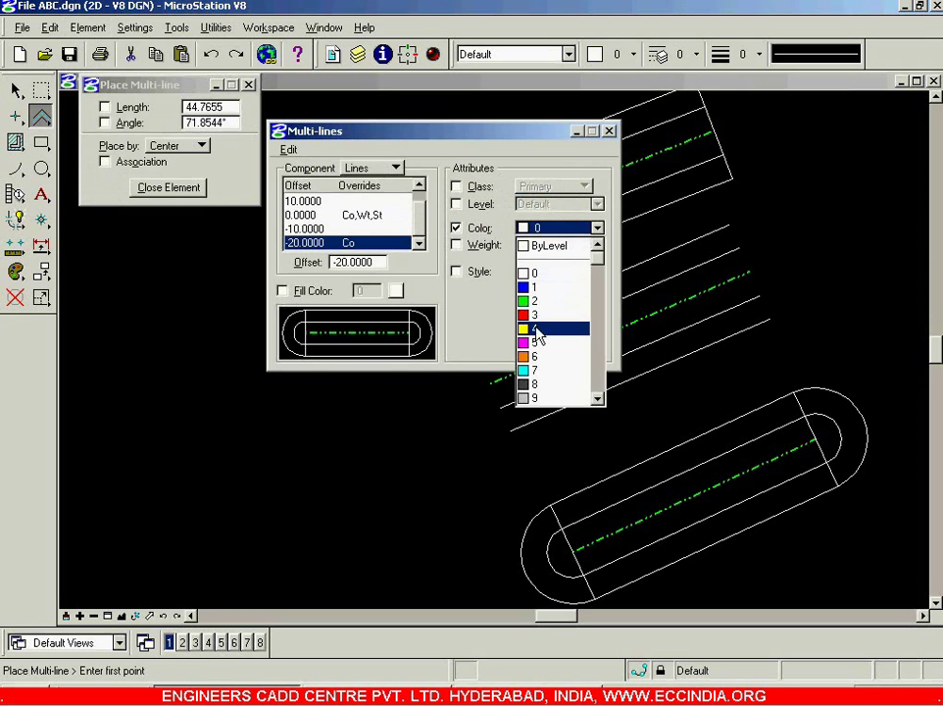
left_click(537, 328)
- Override the colour of the -10 and 10 lines to magenta, colour 5
left_click(387, 230)
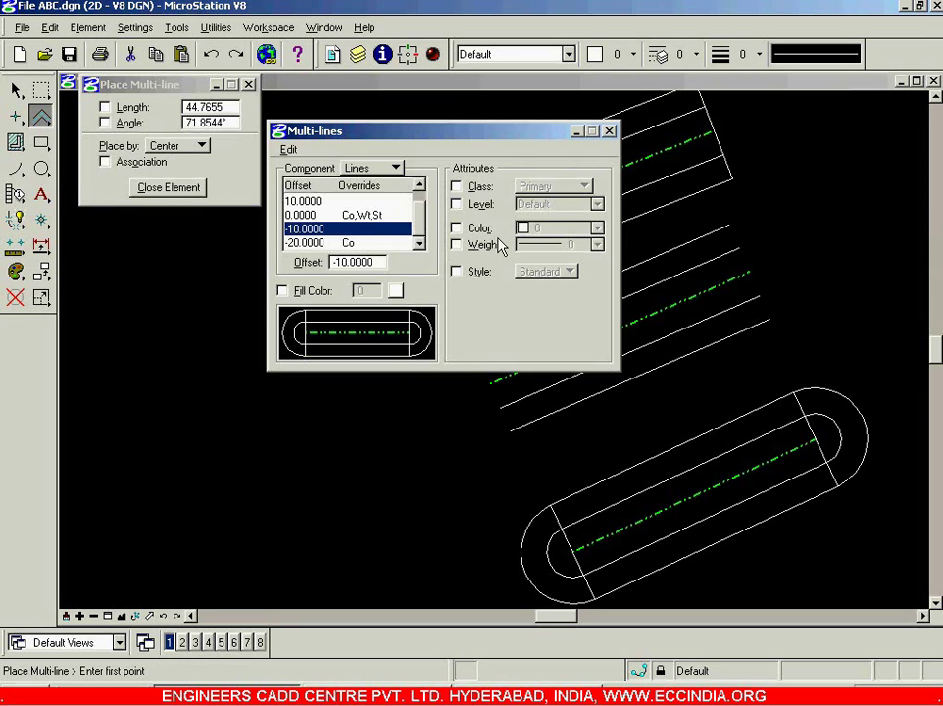
left_click(456, 228)
left_click(566, 229)
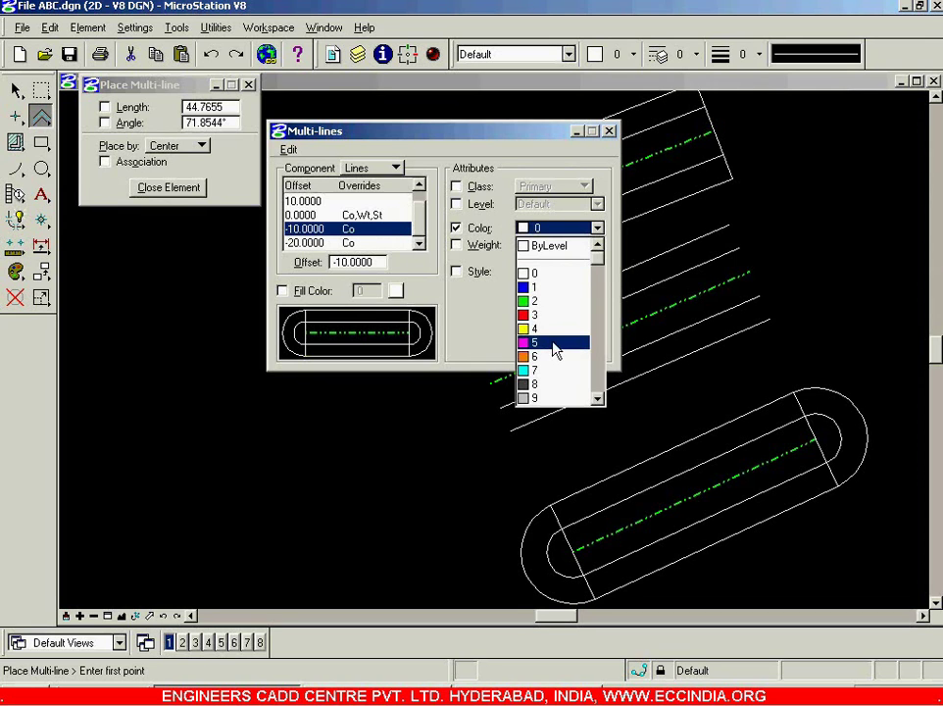
left_click(554, 342)
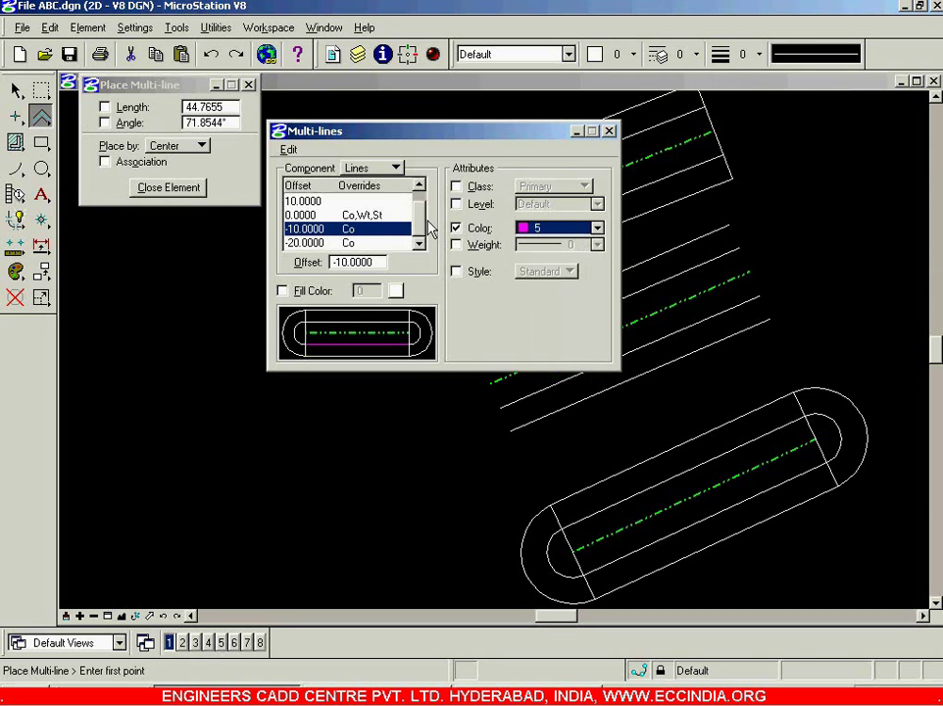
left_click(309, 201)
left_click(459, 228)
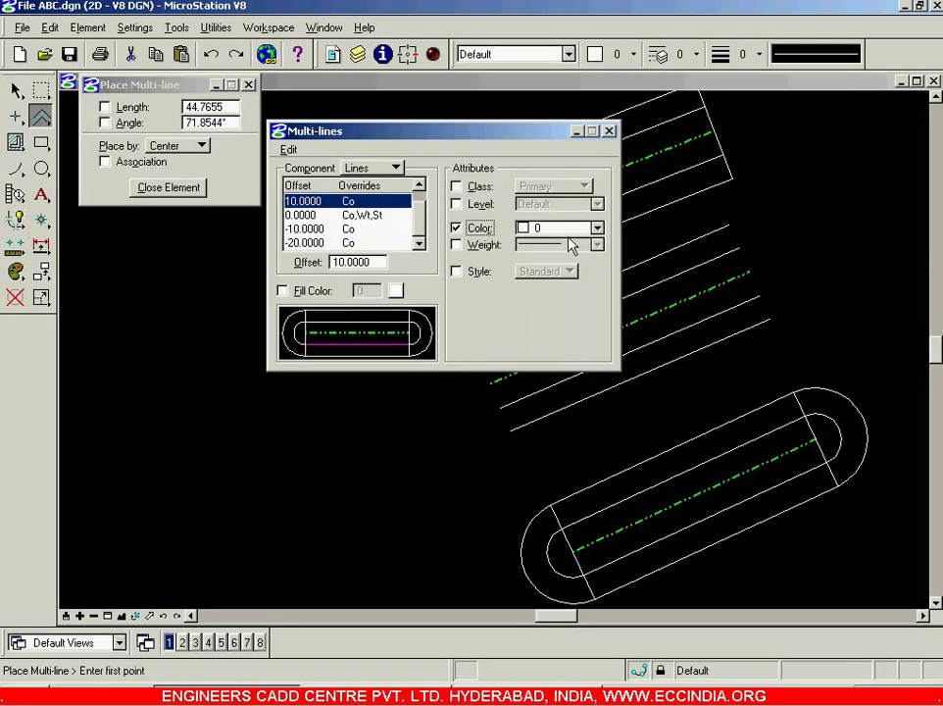
left_click(567, 228)
left_click(537, 343)
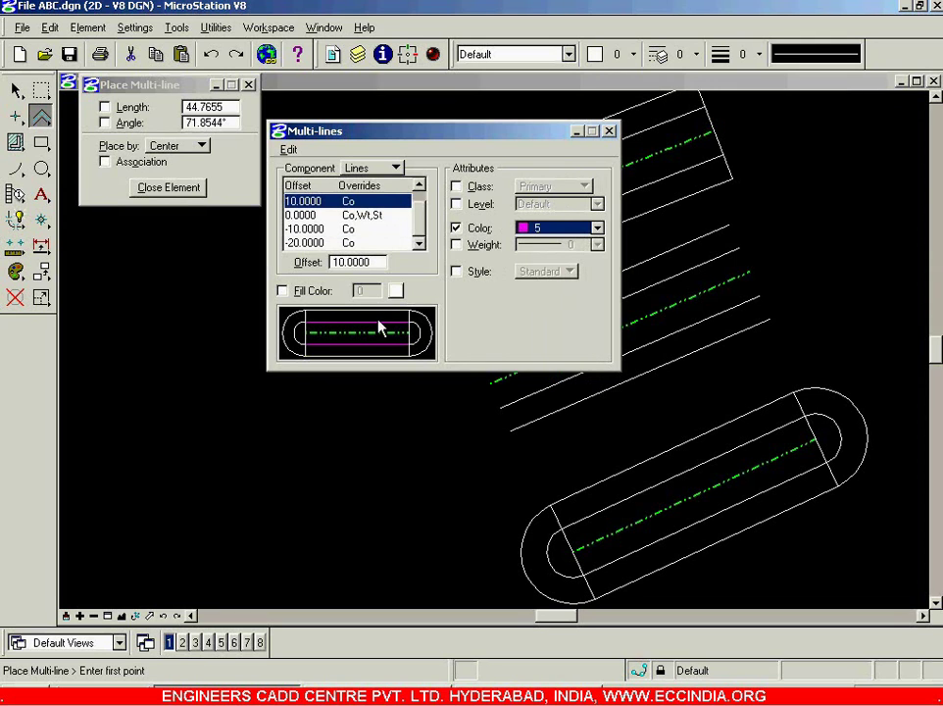
- Turn on Color from Segment for both start and end caps and close the dialog
left_click(369, 173)
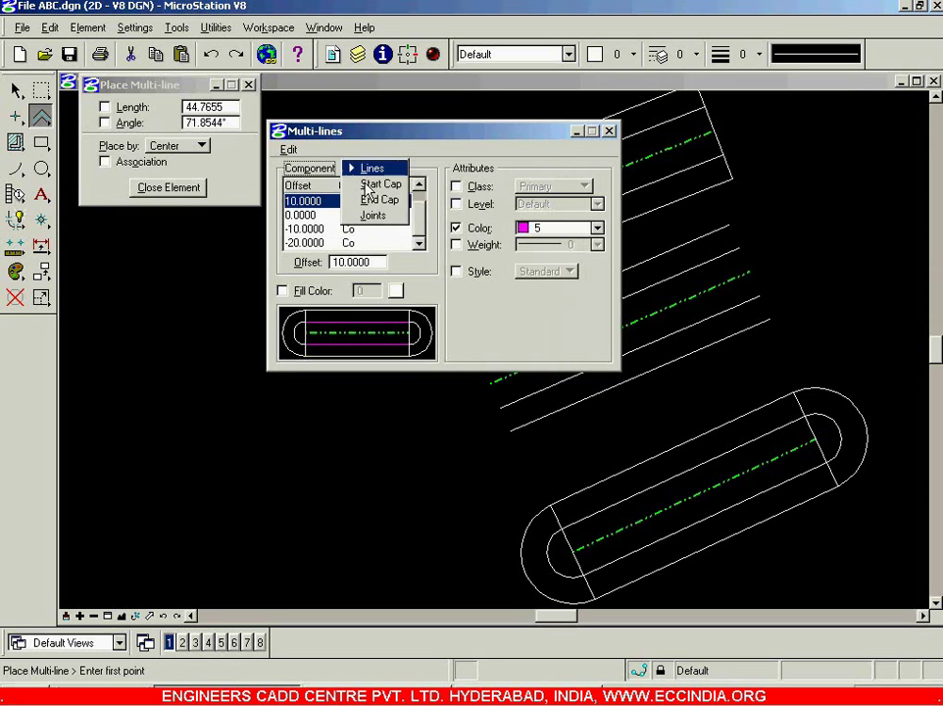
left_click(377, 184)
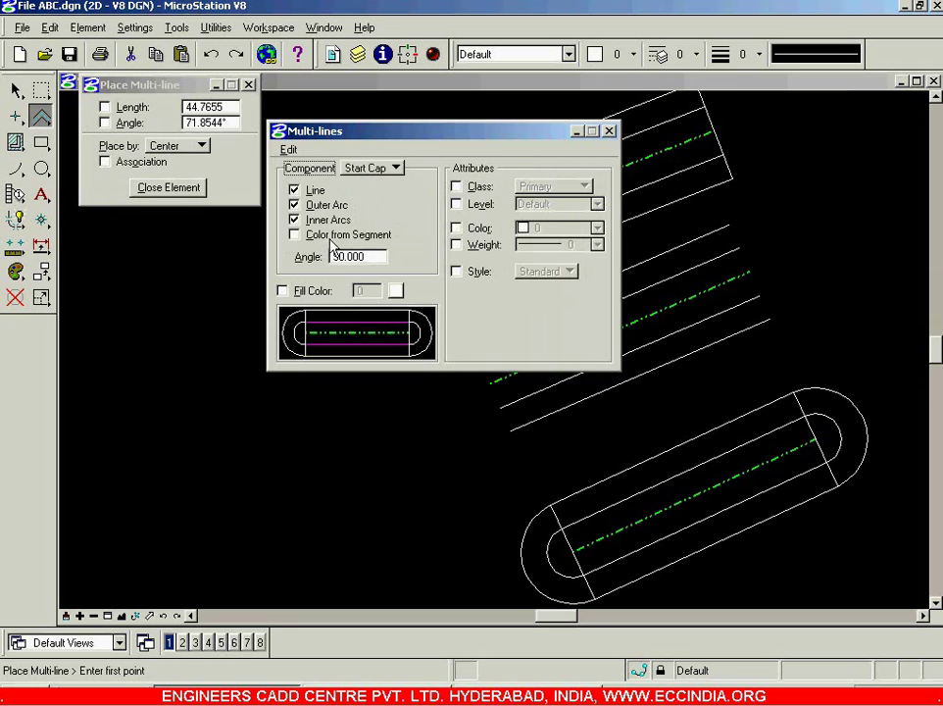
left_click(329, 238)
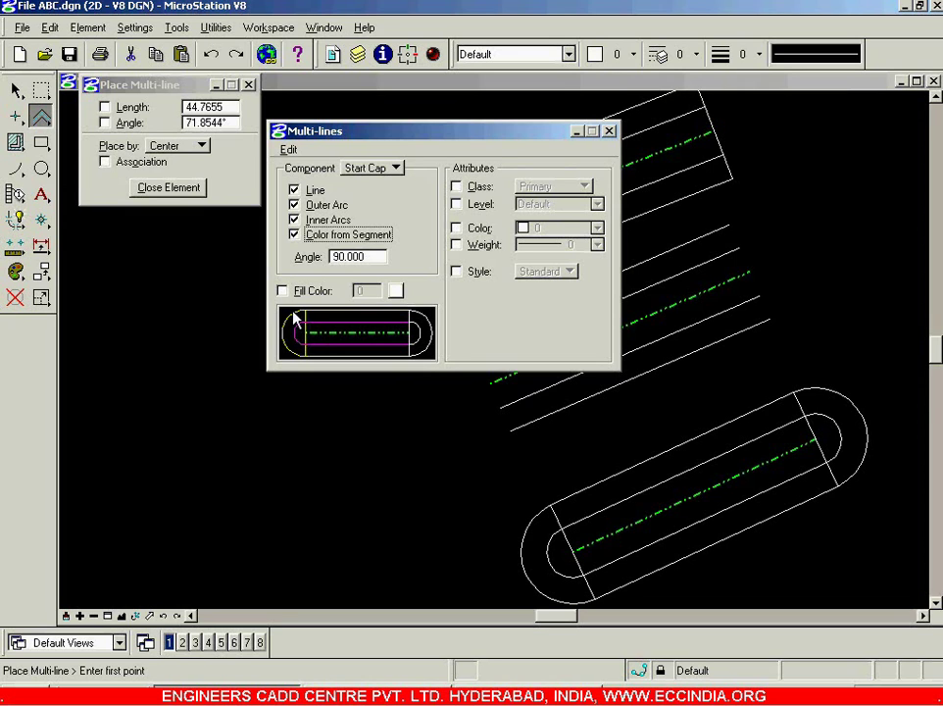
left_click(384, 169)
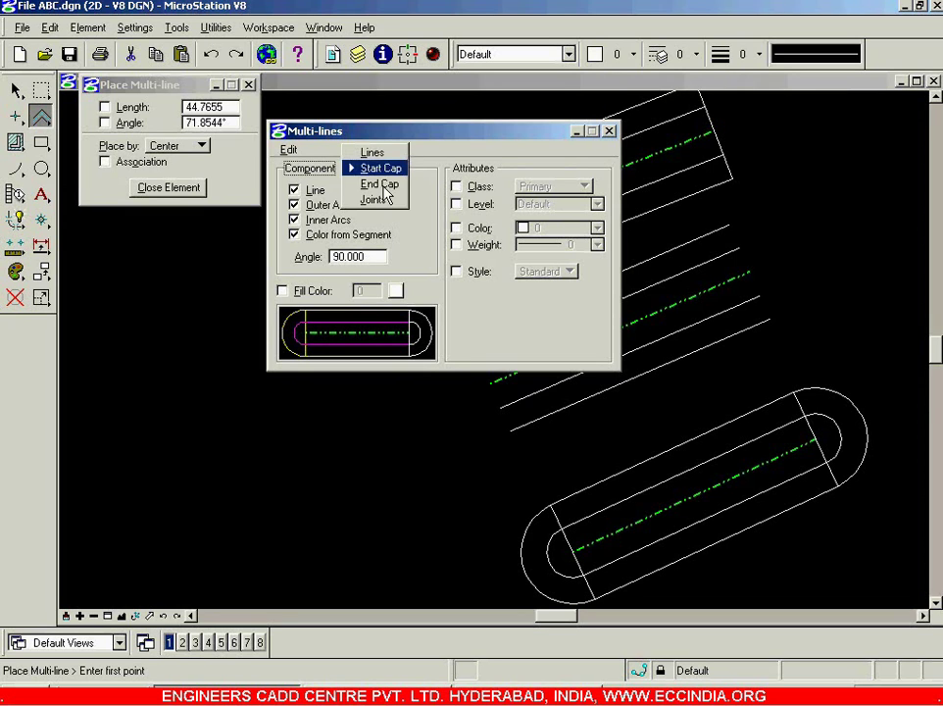
left_click(378, 185)
left_click(362, 240)
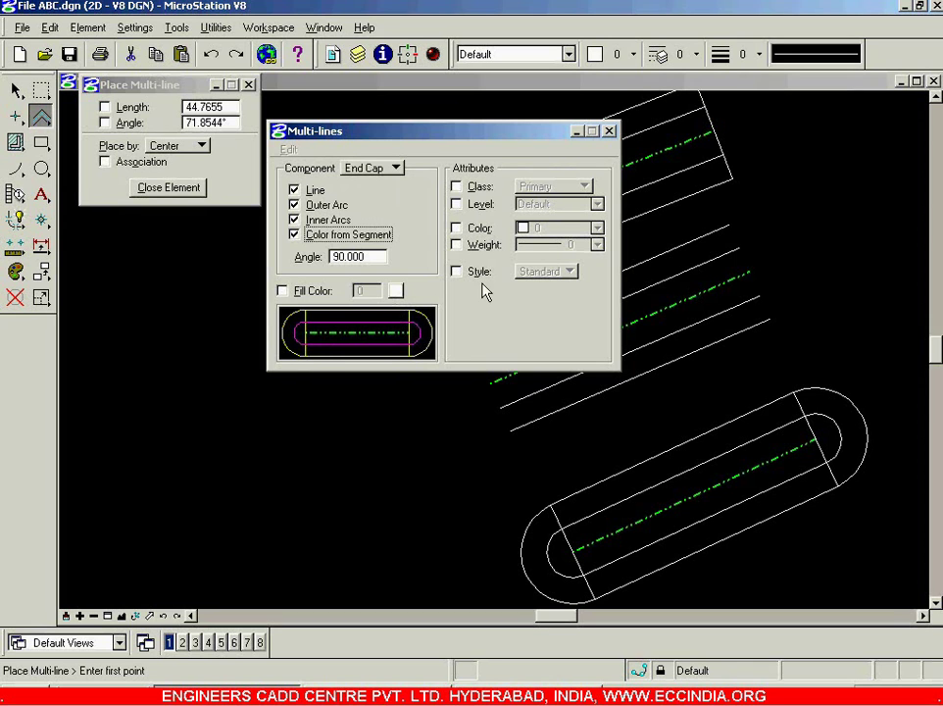
left_click(609, 131)
scroll(580, 247, "down", 3)
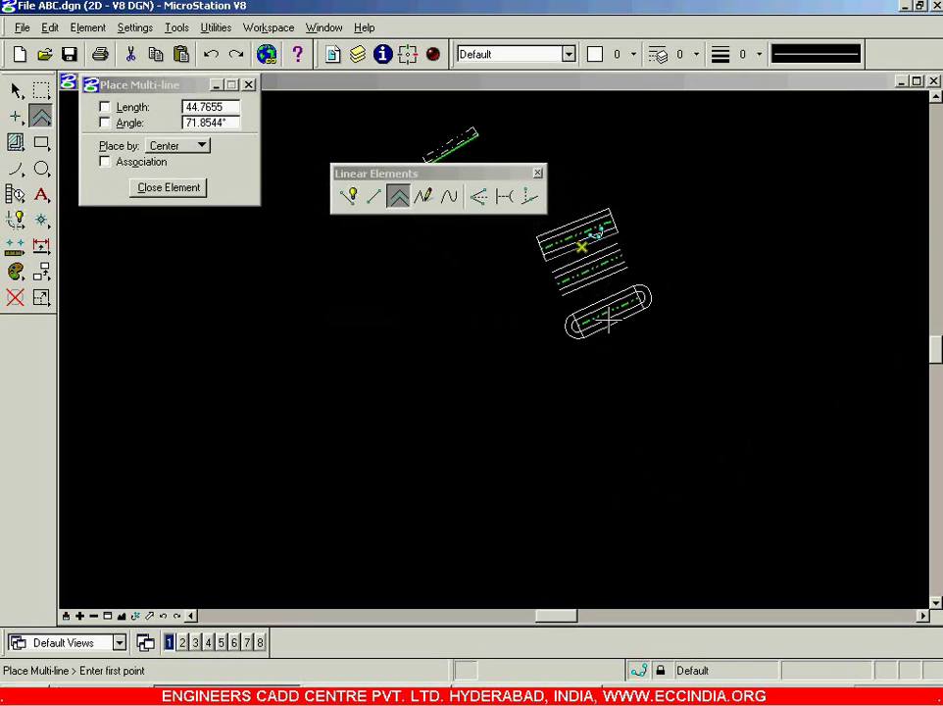
- Place a fourth yellow-and-magenta round-capped multi-line below the existing ones
left_click(579, 396)
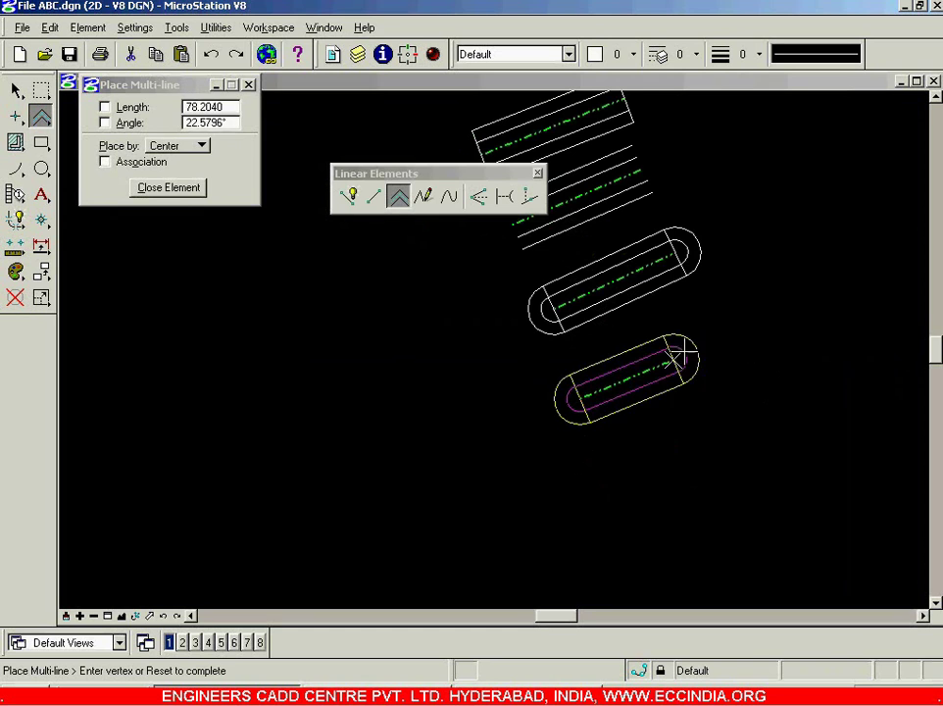
left_click(721, 326)
right_click(705, 378)
scroll(658, 354, "up", 2)
scroll(679, 370, "down", 2)
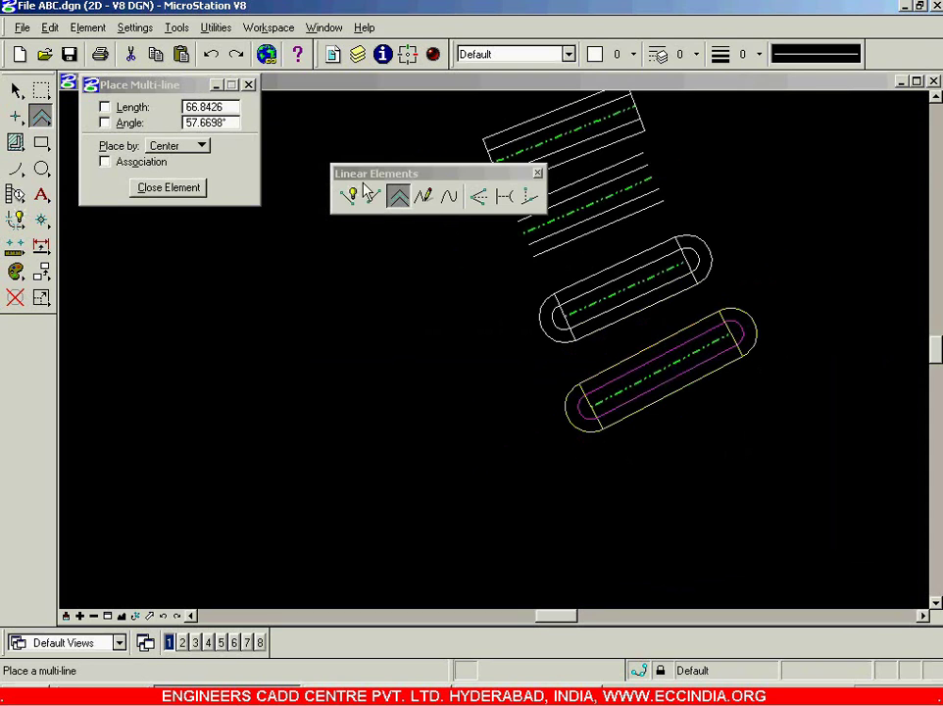
left_click(87, 27)
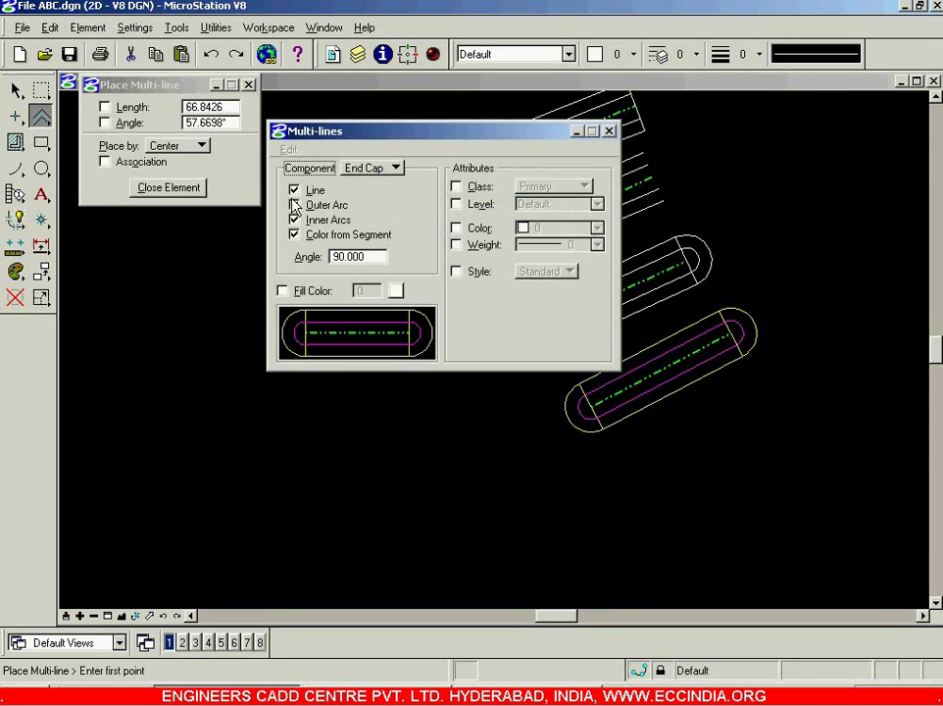
- Enable Fill Color 0 for multi-lines and close the Multi-lines dialog
left_click(312, 293)
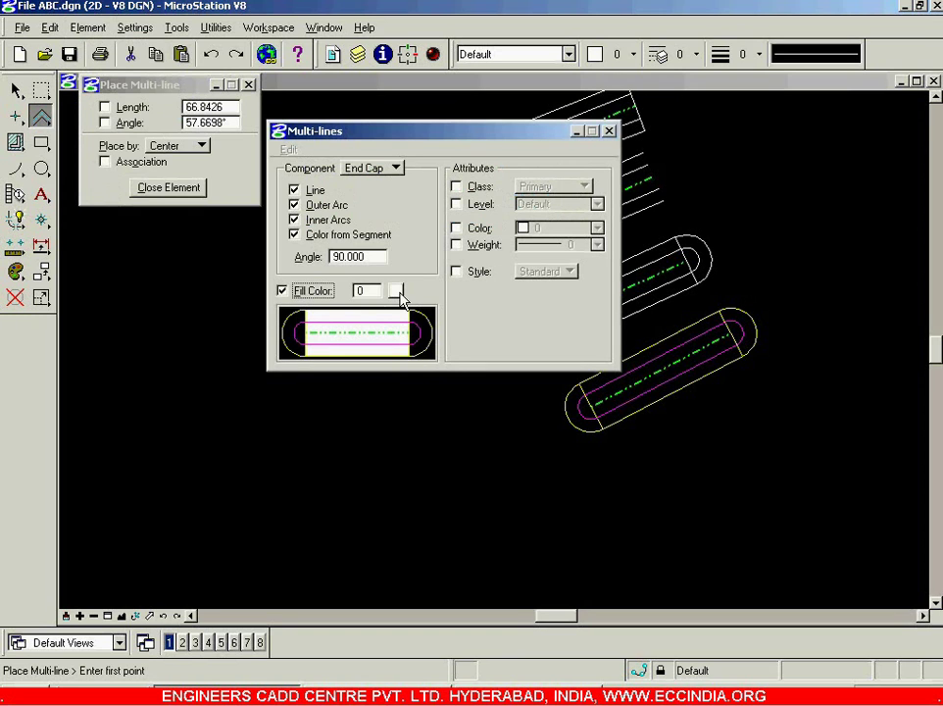
left_click(609, 130)
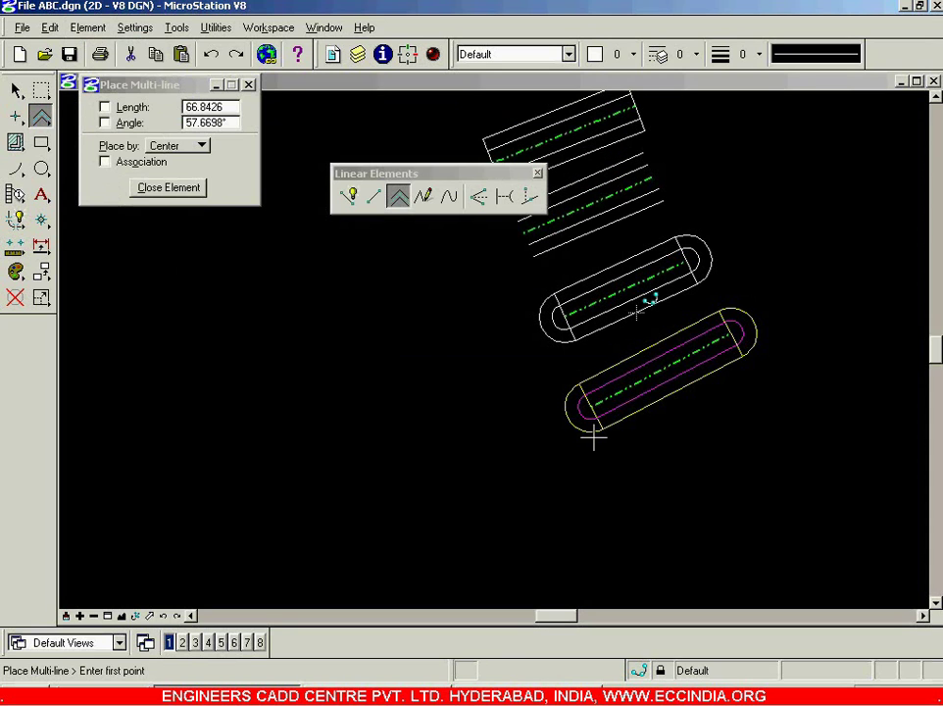
- Place a two-point, white-filled multi-line below the existing ones
left_click(627, 524)
left_click(792, 446)
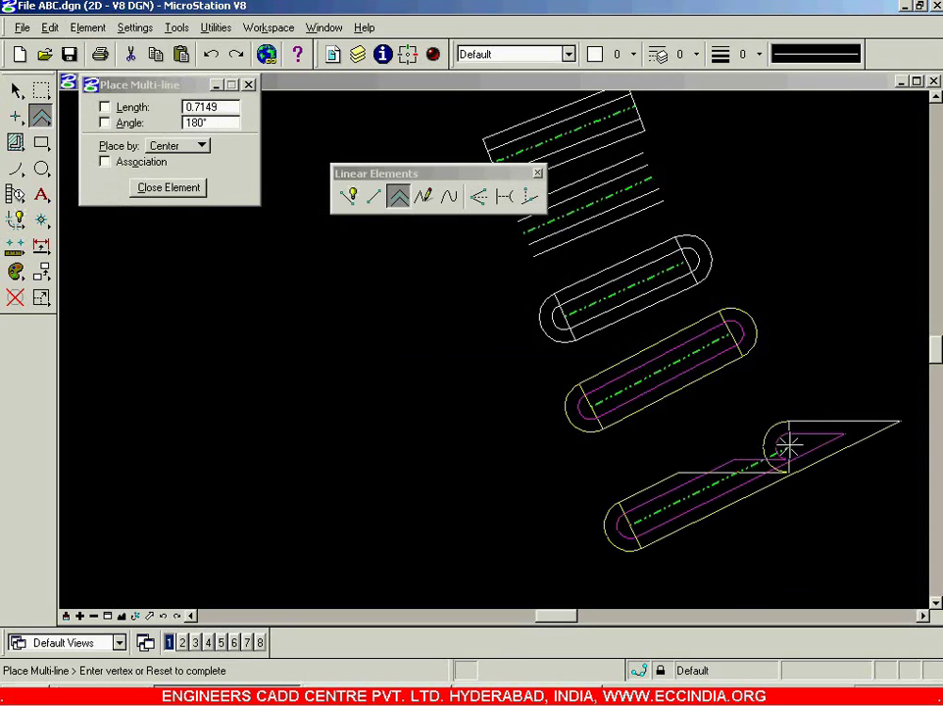
right_click(805, 538)
scroll(535, 440, "up", 4)
scroll(572, 446, "down", 2)
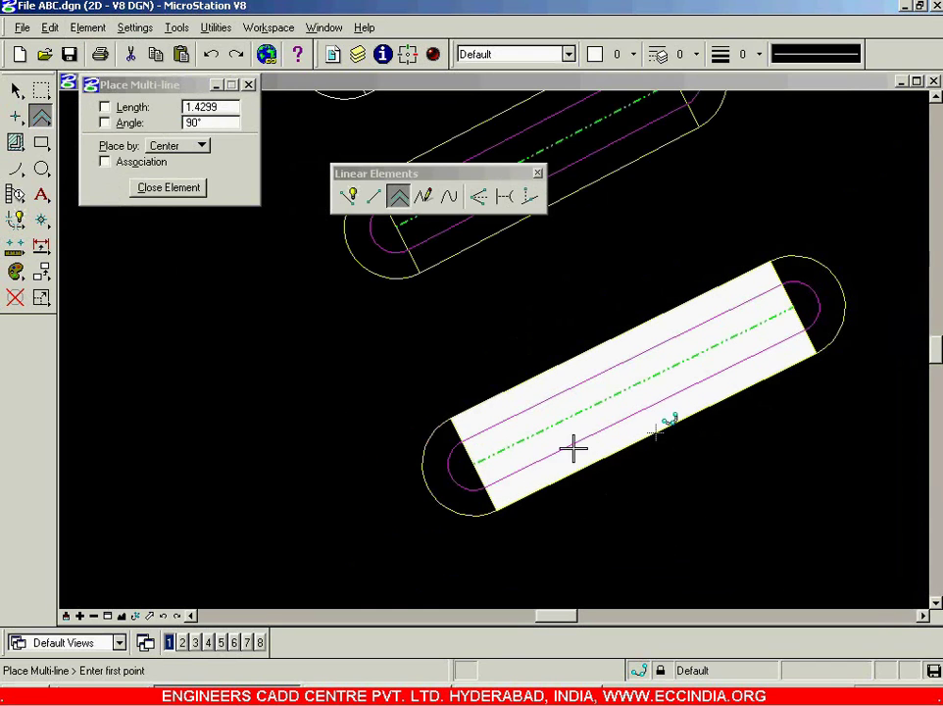
scroll(627, 416, "down", 2)
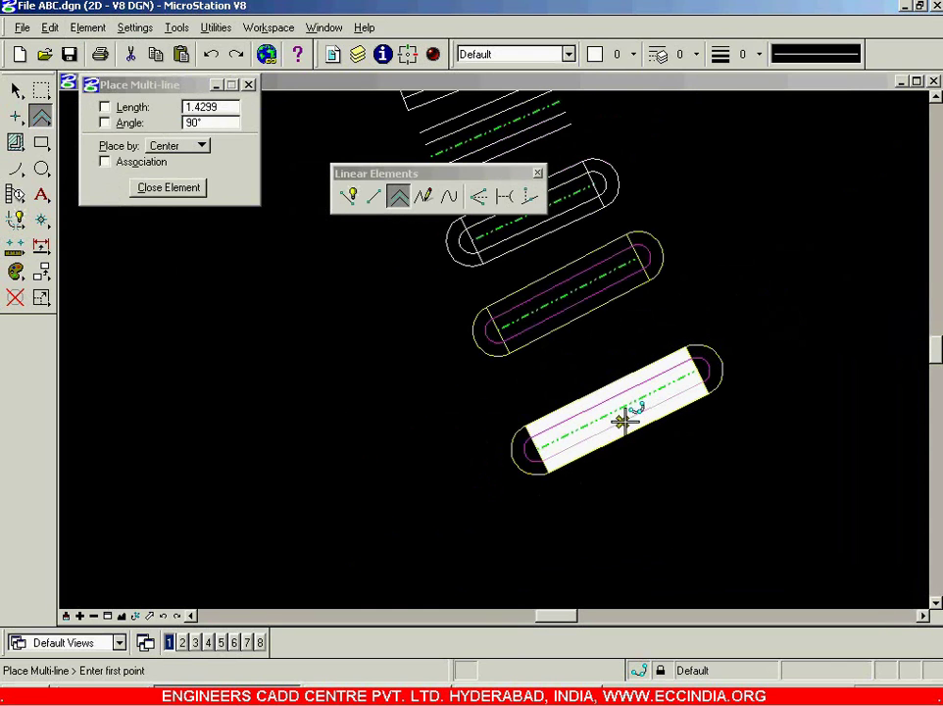
- Reopen and close the Multi-lines settings, then close the Place Multi-line tool settings
left_click(87, 28)
left_click(99, 118)
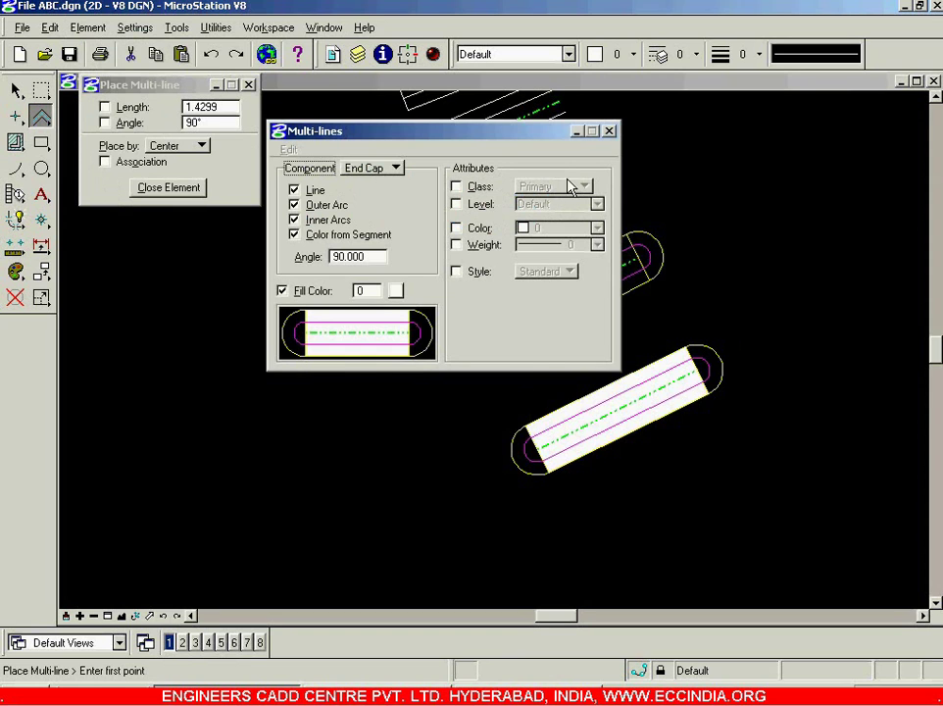
left_click(608, 132)
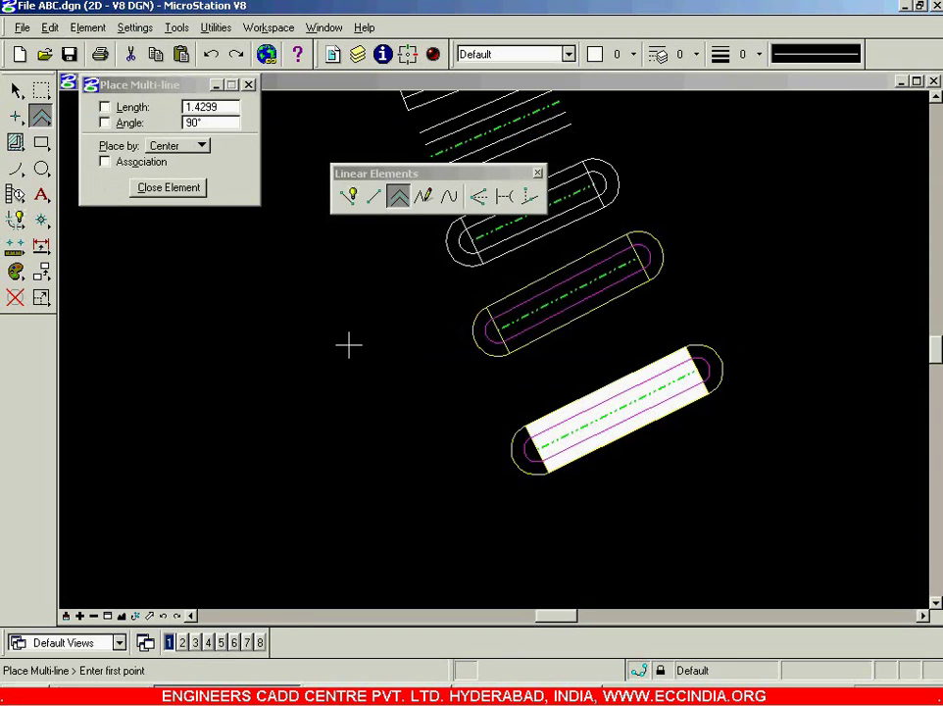
left_click(249, 86)
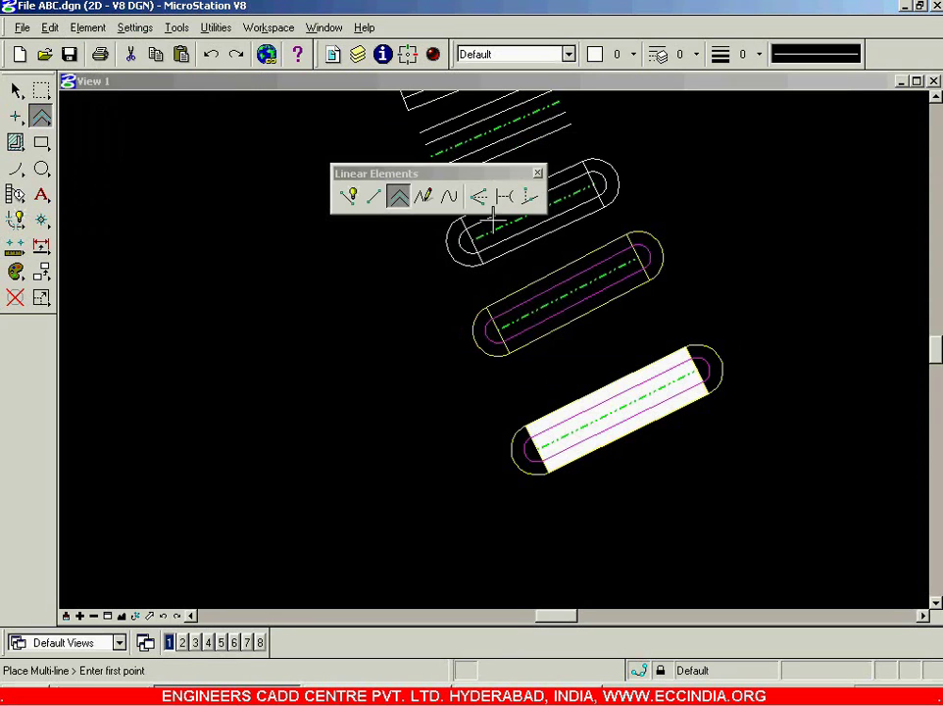
- Close the Linear Elements palette, select every element and delete all the multi-lines
left_click(538, 175)
scroll(446, 309, "down", 5)
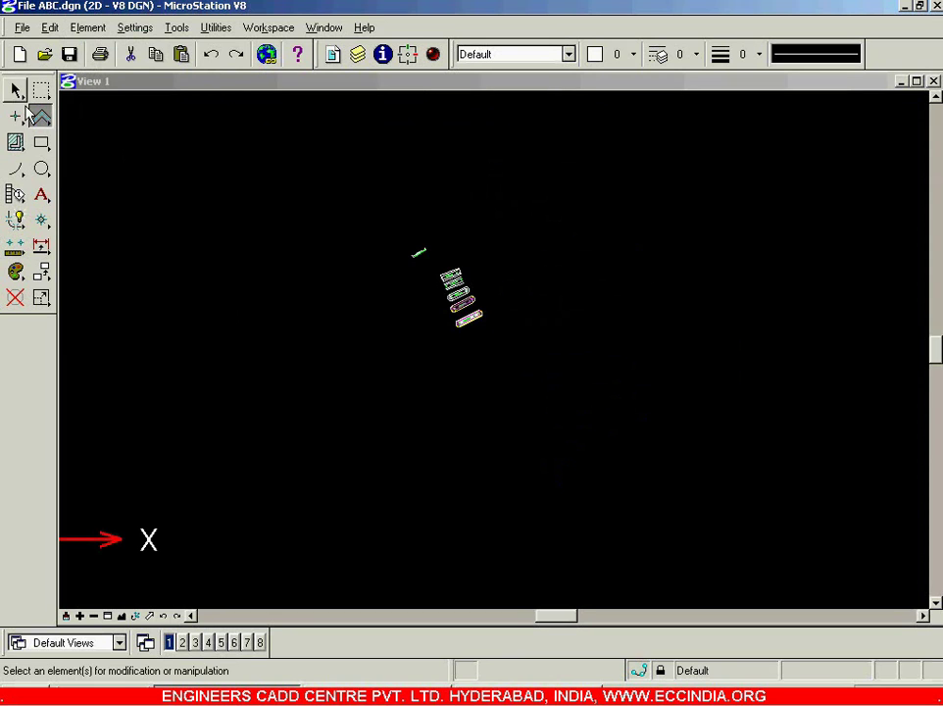
left_click(15, 116)
key("Escape")
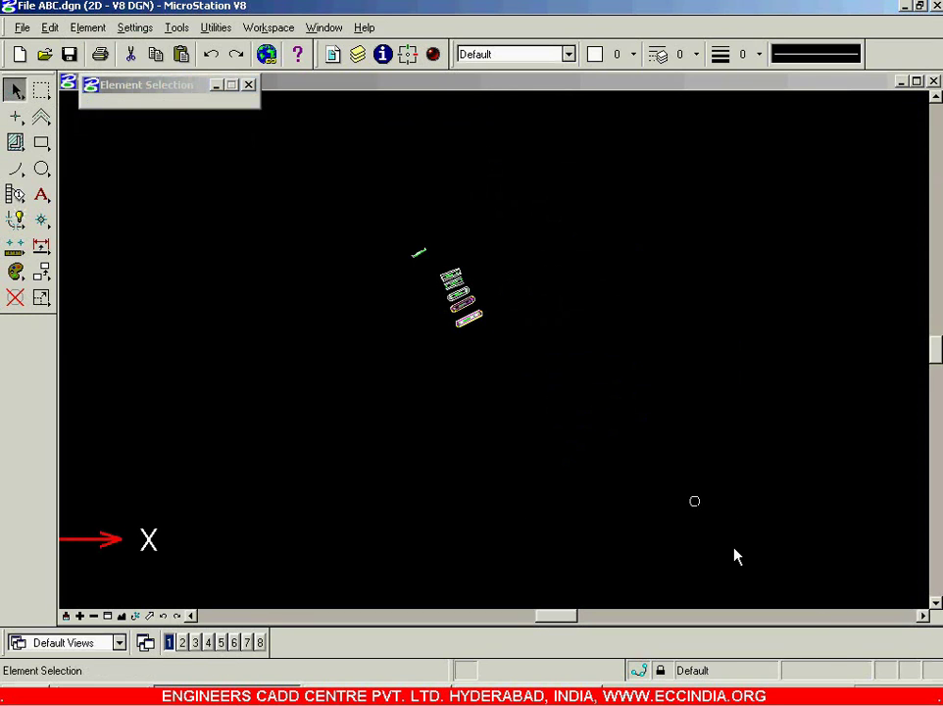
left_click(819, 658)
left_click(808, 620)
key("Delete")
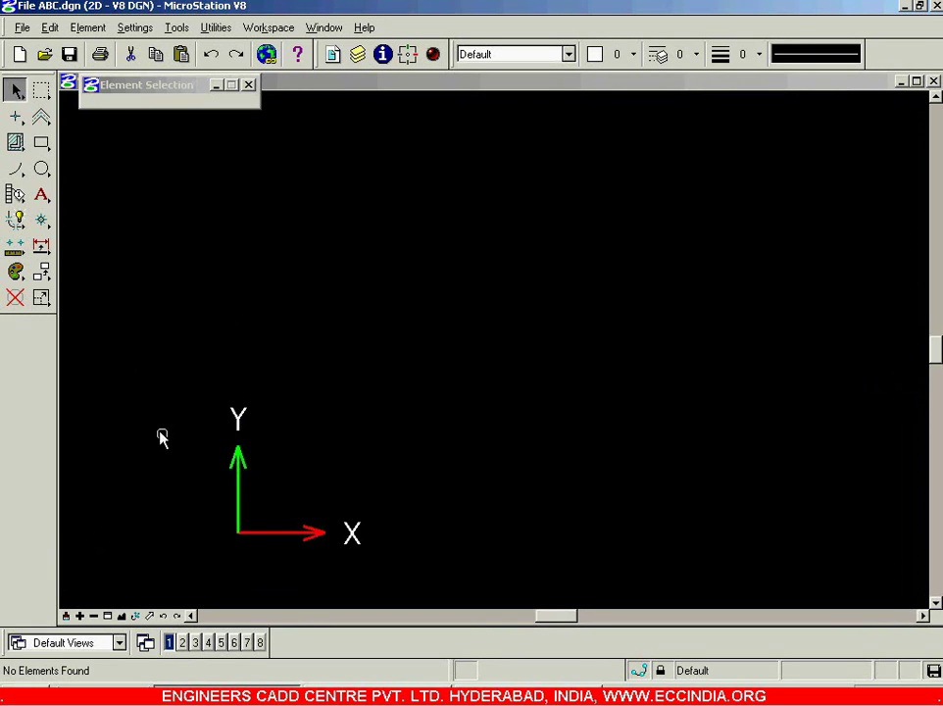
- Start Place SmartLine, turn on AccuDraw, move its window aside and cancel the trial line
left_click(42, 119)
left_click_drag(46, 123, 76, 115)
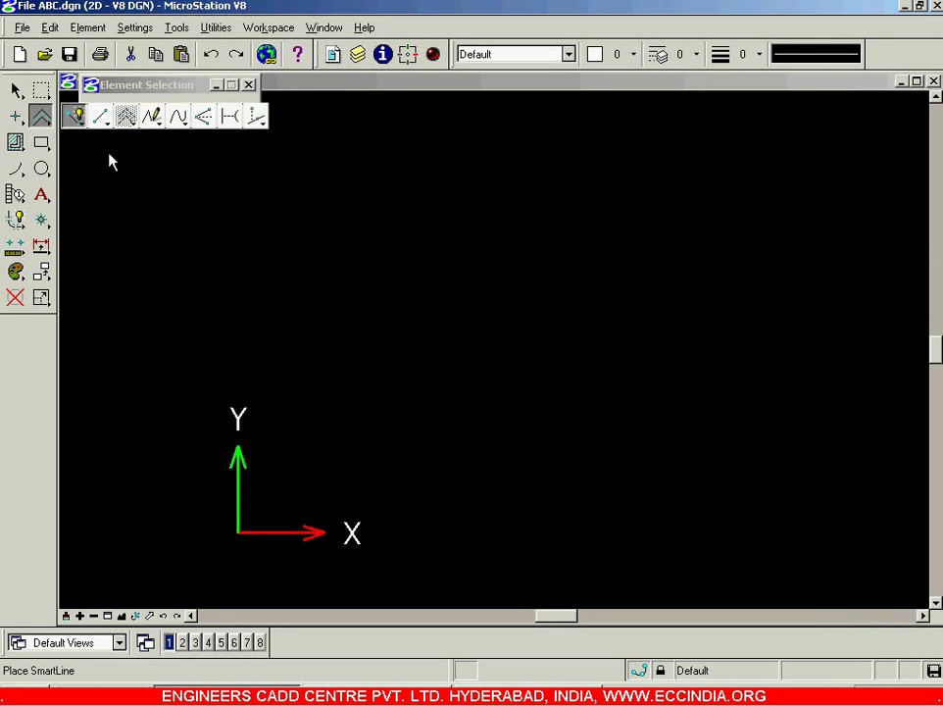
left_click(385, 352)
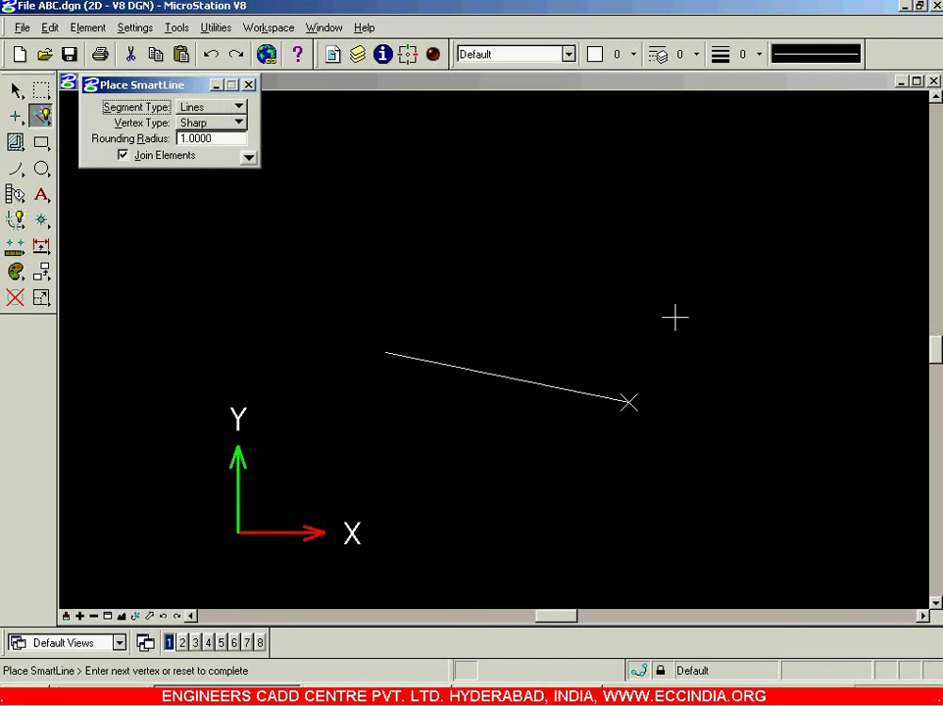
left_click(413, 57)
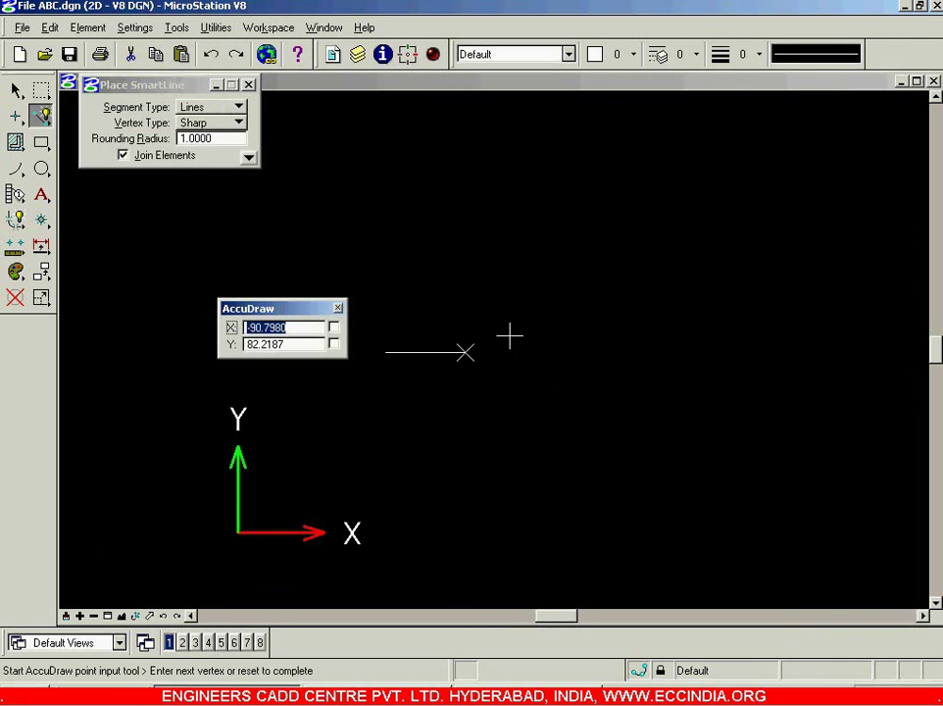
left_click_drag(288, 314, 419, 147)
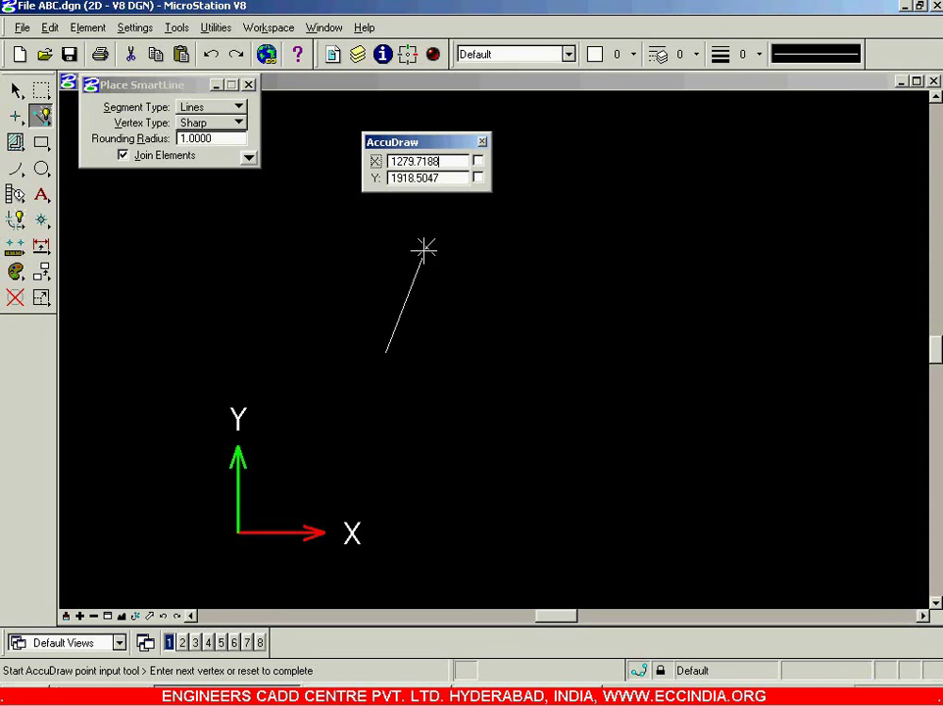
right_click(376, 272)
- Start the rectangle and draw its 100-unit bottom edge with AccuDraw
left_click(311, 397)
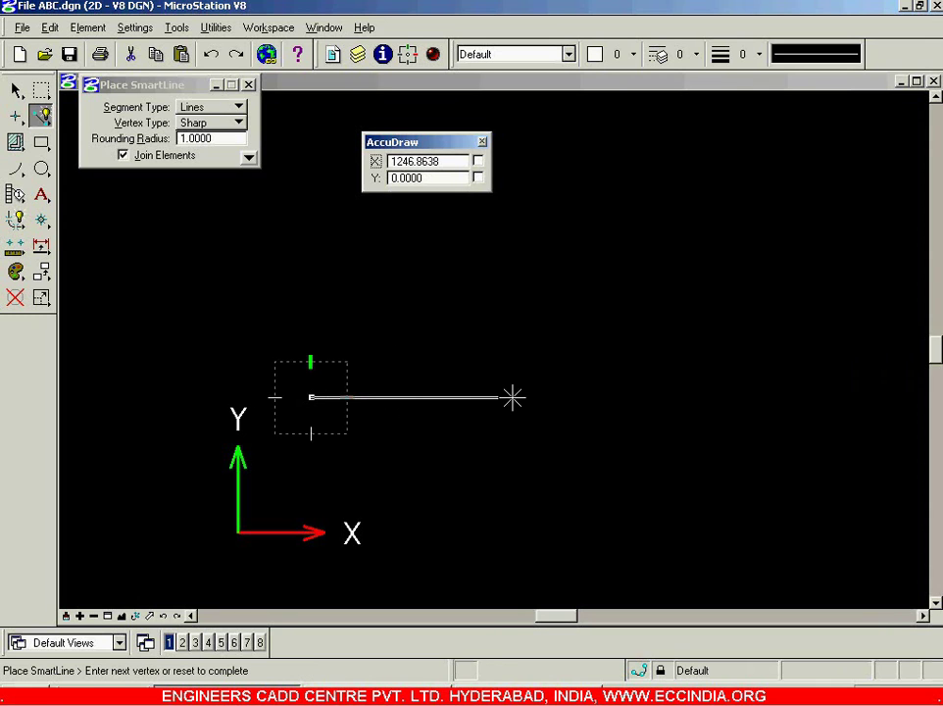
type("100.0000")
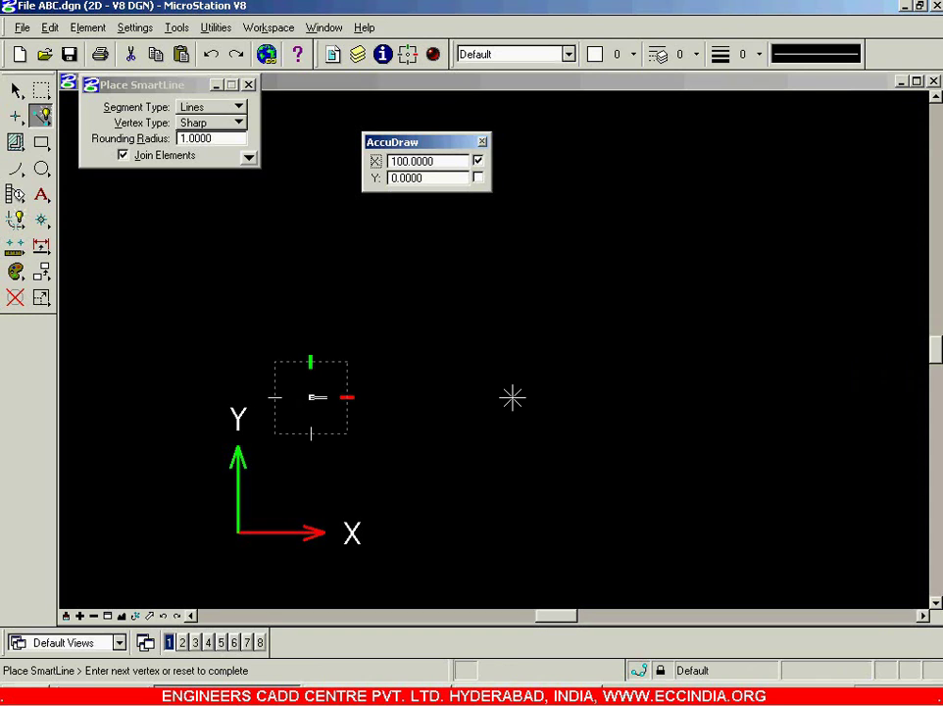
left_click(513, 397)
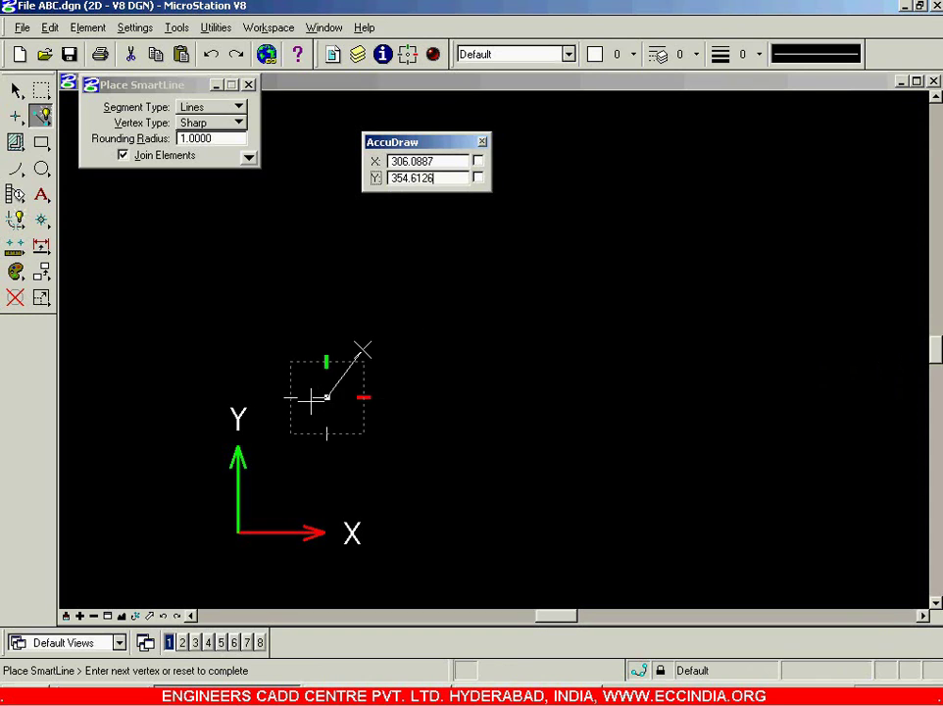
scroll(246, 398, "up", 4)
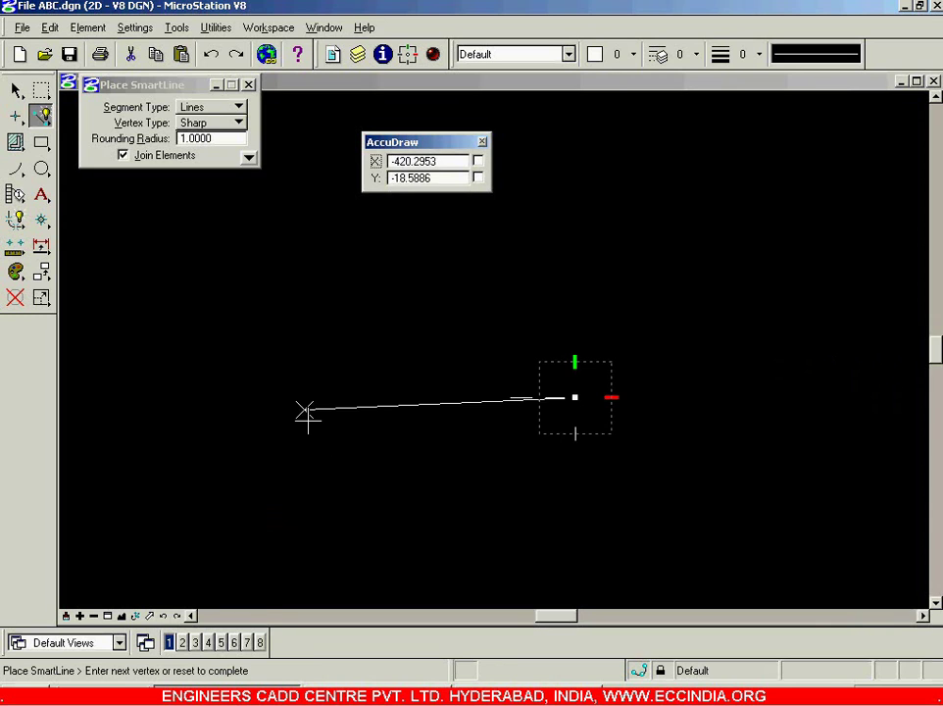
scroll(305, 414, "down", 2)
scroll(394, 448, "up", 5)
scroll(644, 285, "down", 2)
scroll(690, 180, "up", 2)
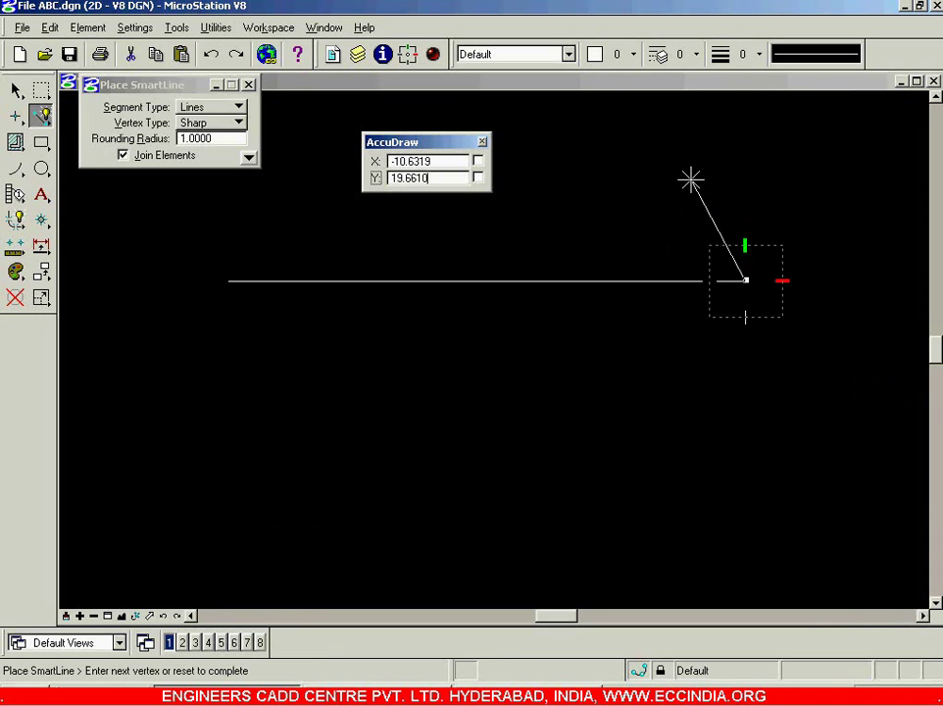
scroll(676, 201, "down", 3)
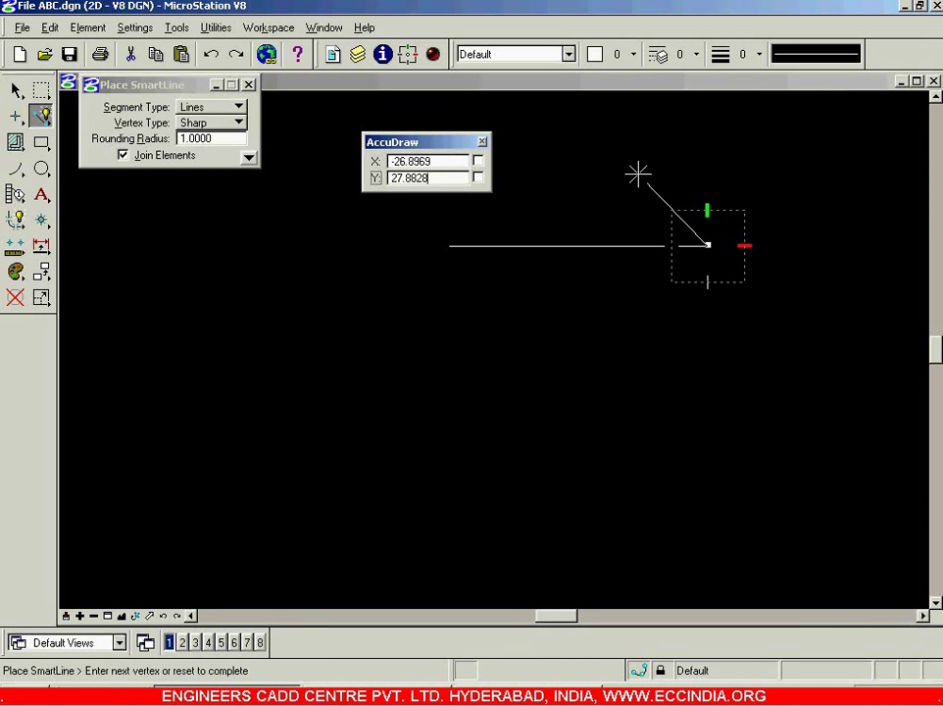
left_click_drag(640, 167, 640, 130, "shift")
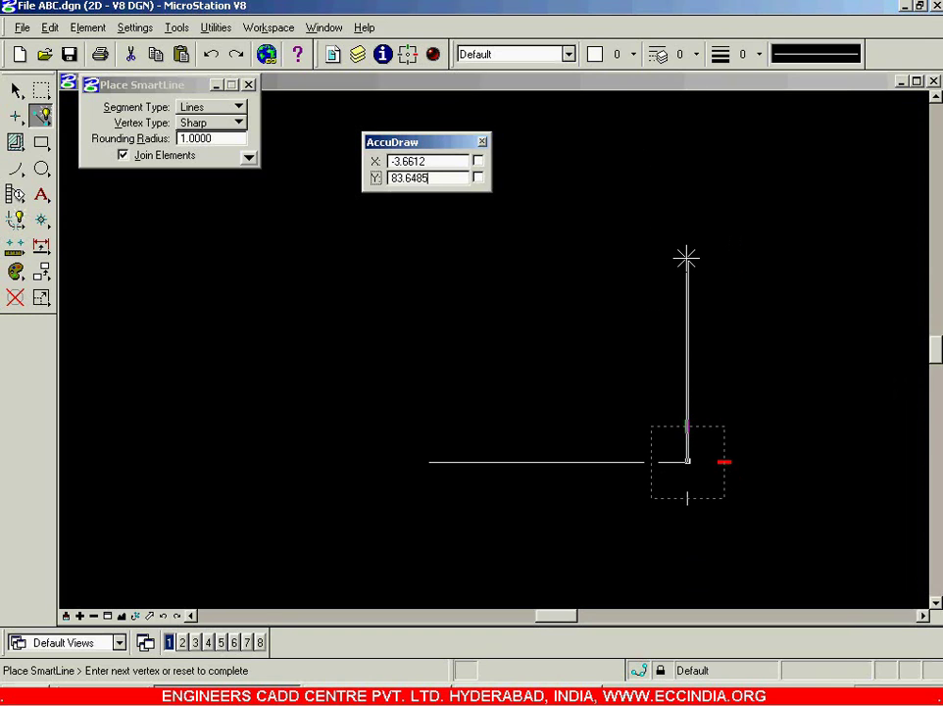
- Add the 50-unit right edge and 100-unit top edge, closing back at the start point
type("50")
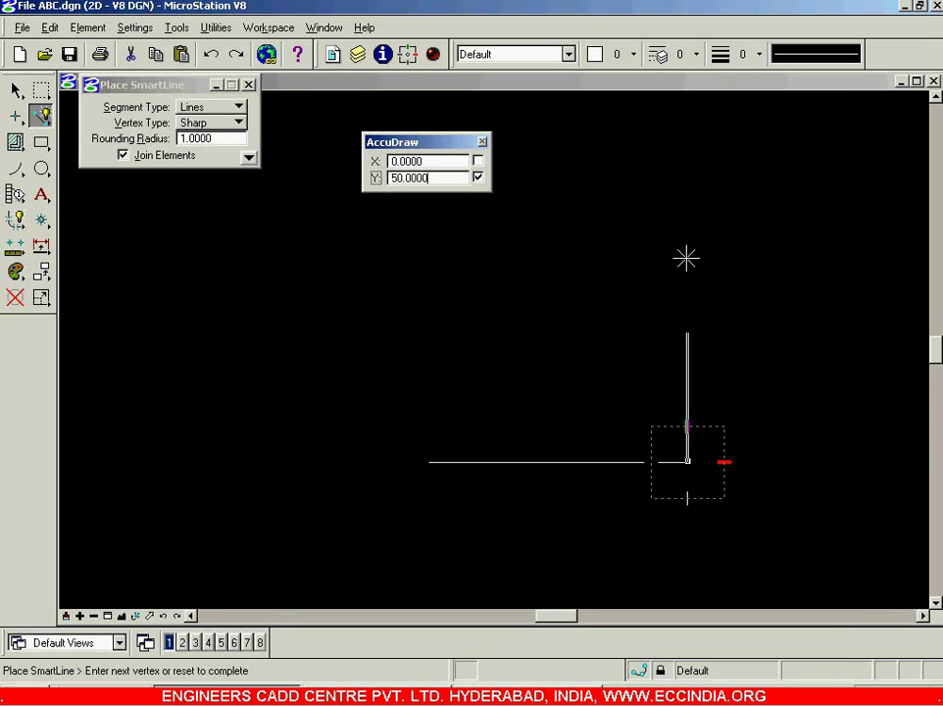
left_click(686, 258)
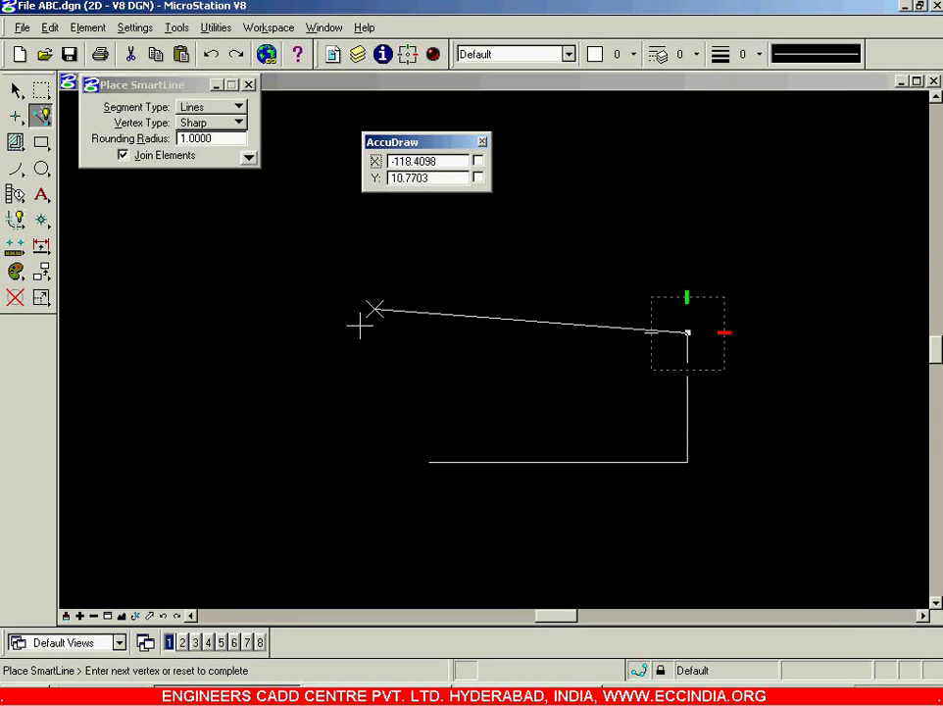
type("100")
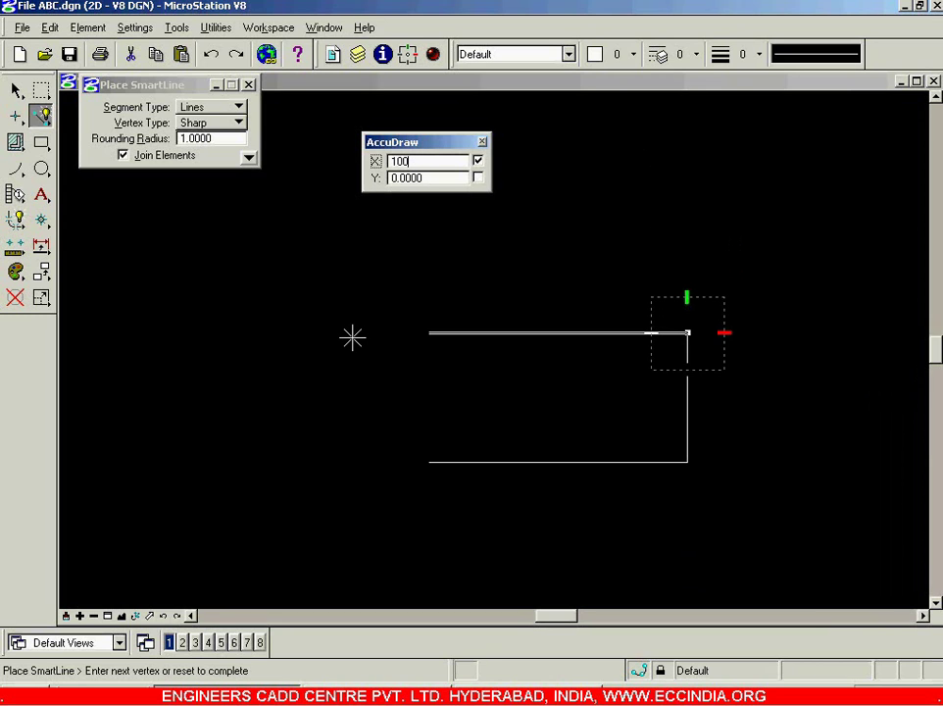
left_click(354, 337)
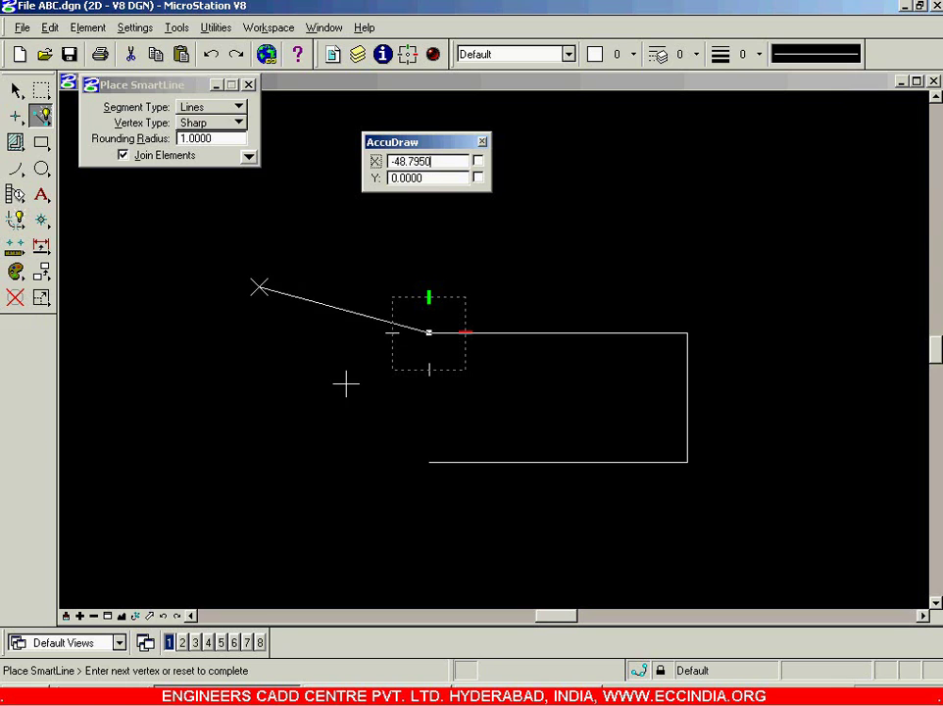
left_click(424, 456)
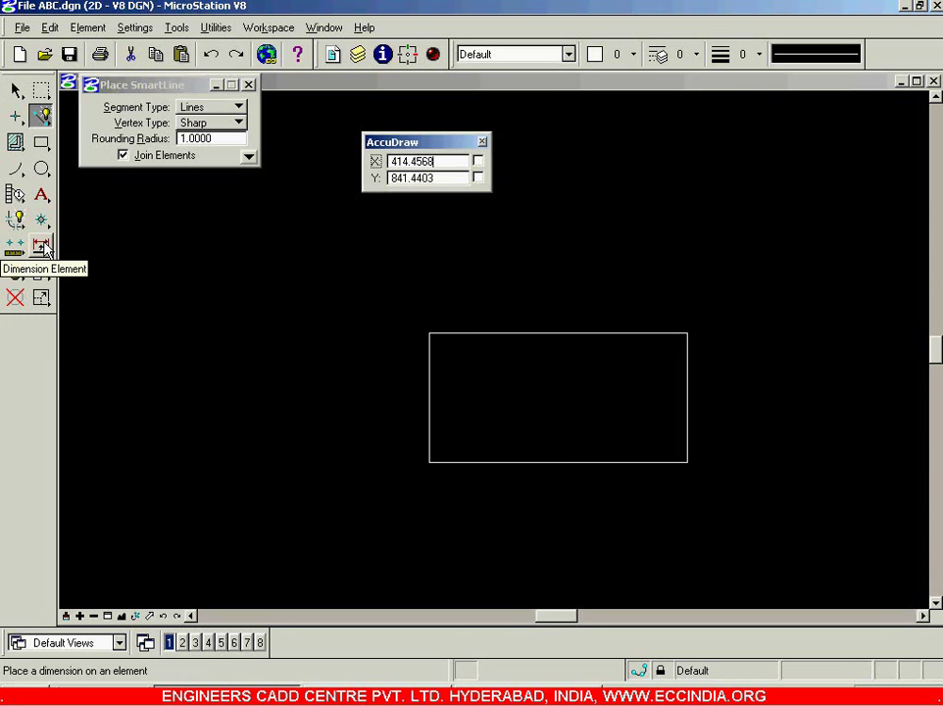
- Tear off the Dimension toolbox and place a trial 100 mm dimension below the rectangle
scroll(137, 274, "down", 2)
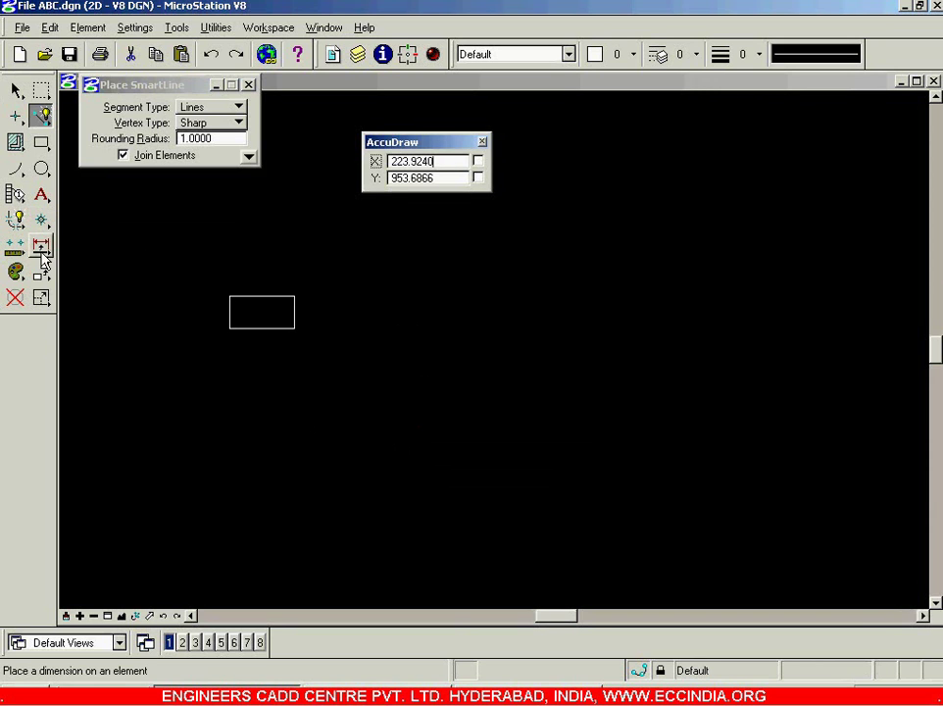
left_click_drag(44, 253, 639, 169)
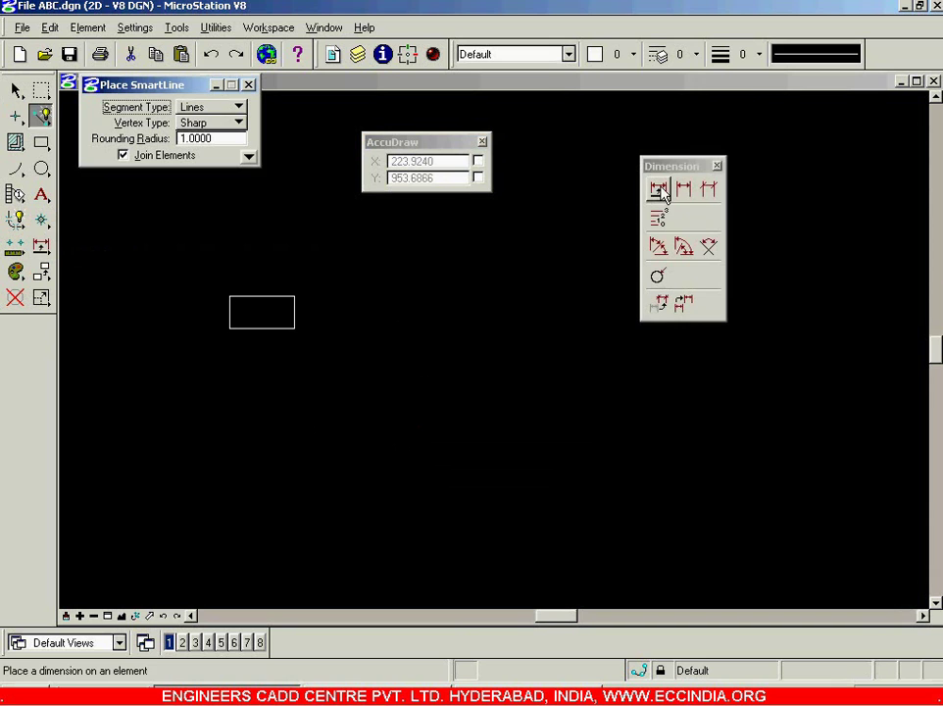
left_click(660, 191)
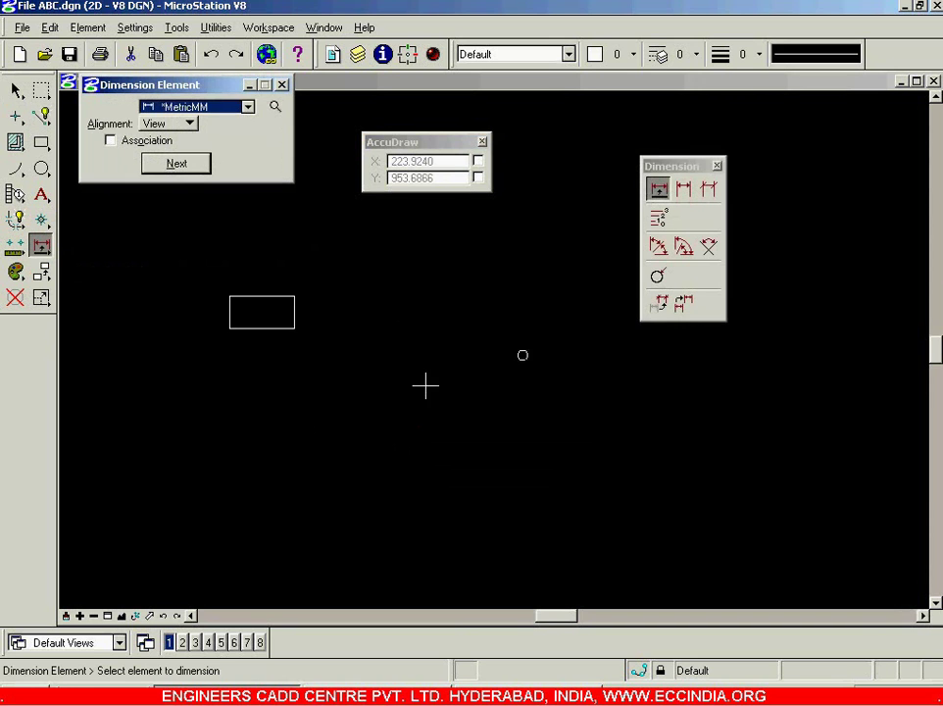
left_click(257, 328)
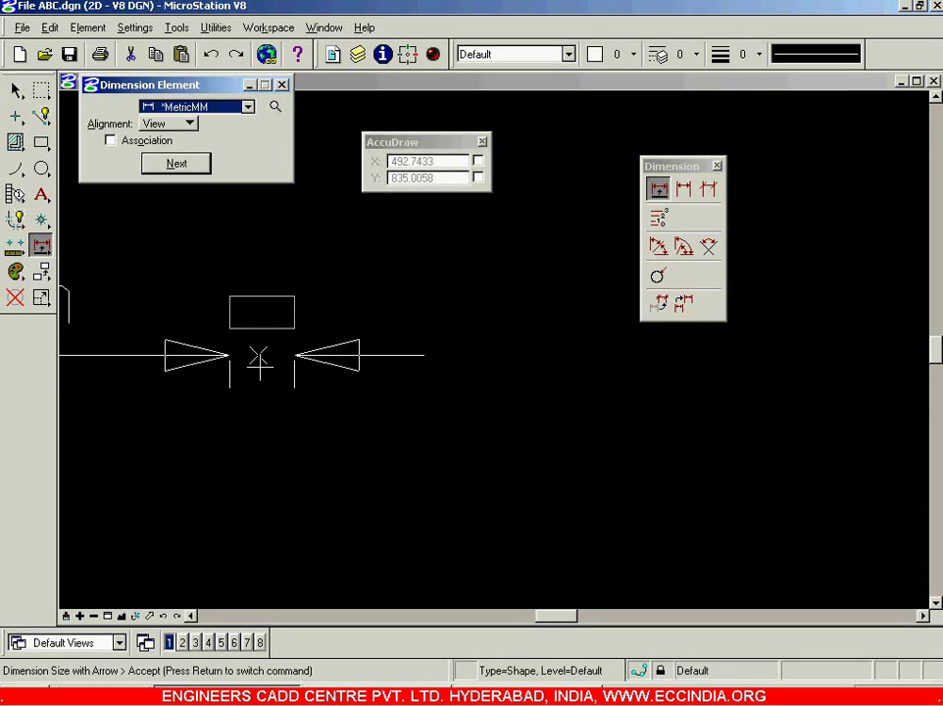
left_click(254, 395)
scroll(253, 395, "down", 3)
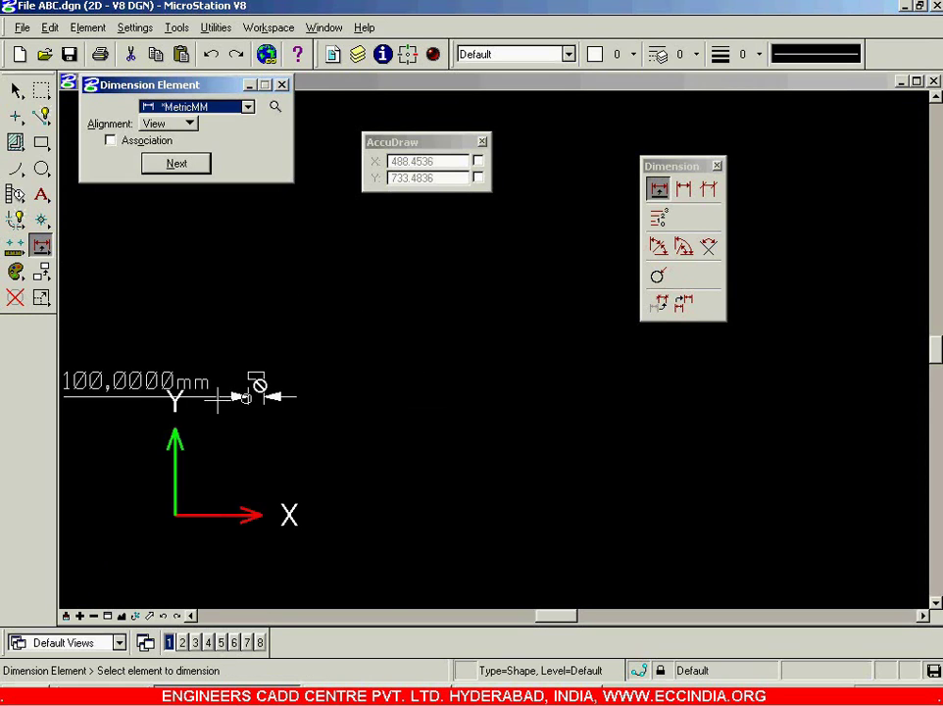
scroll(274, 411, "up", 2)
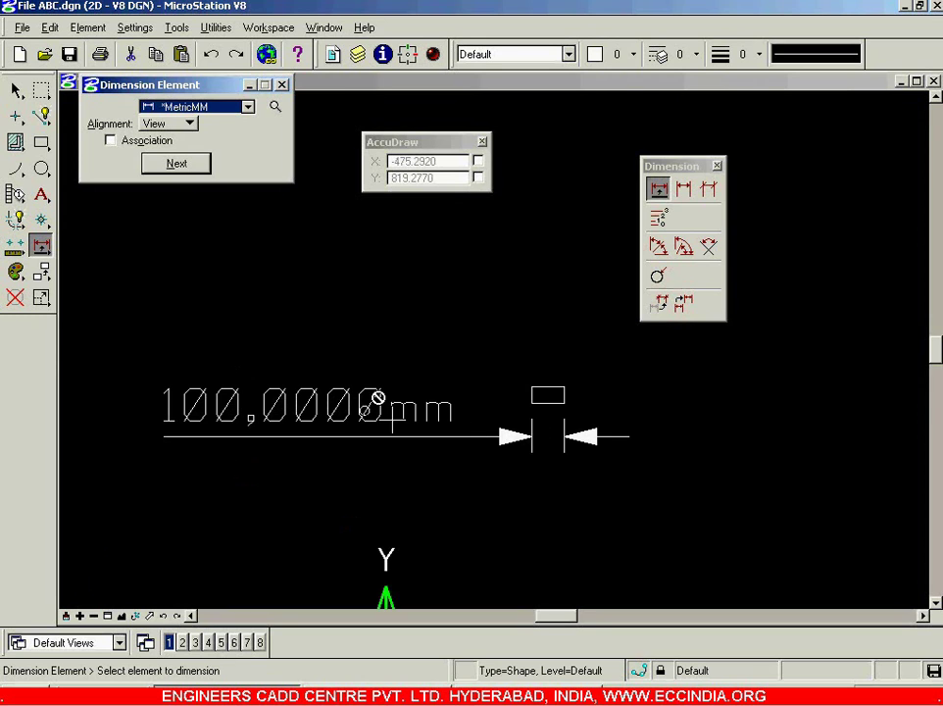
scroll(528, 418, "up", 3)
scroll(549, 422, "down", 3)
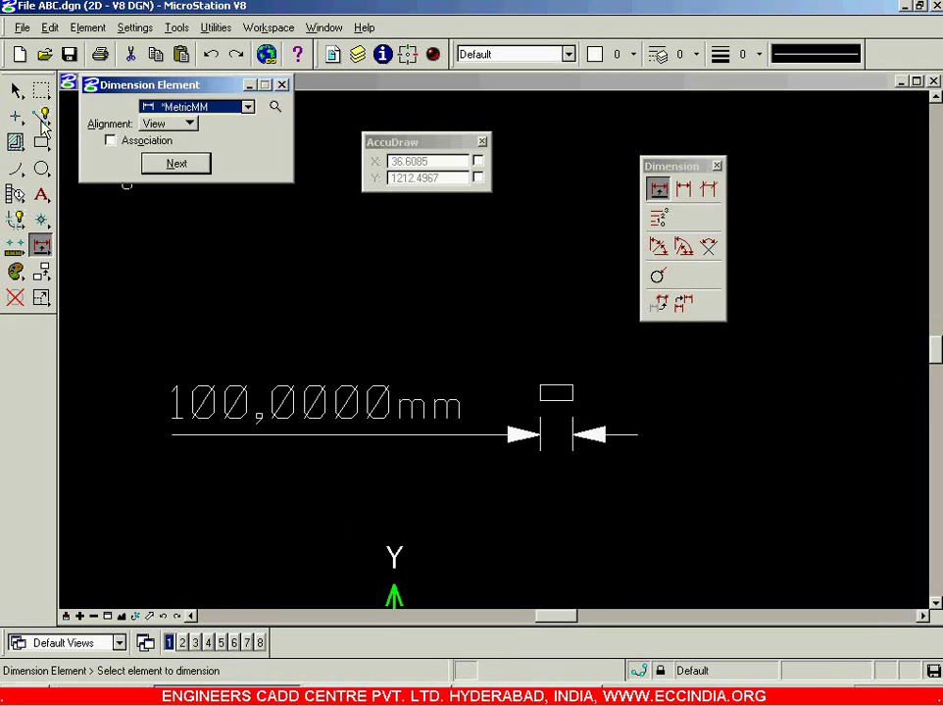
- Remove the trial 100 mm dimension with Delete Element
left_click(15, 91)
left_click(15, 297)
left_click(415, 412)
left_click(15, 90)
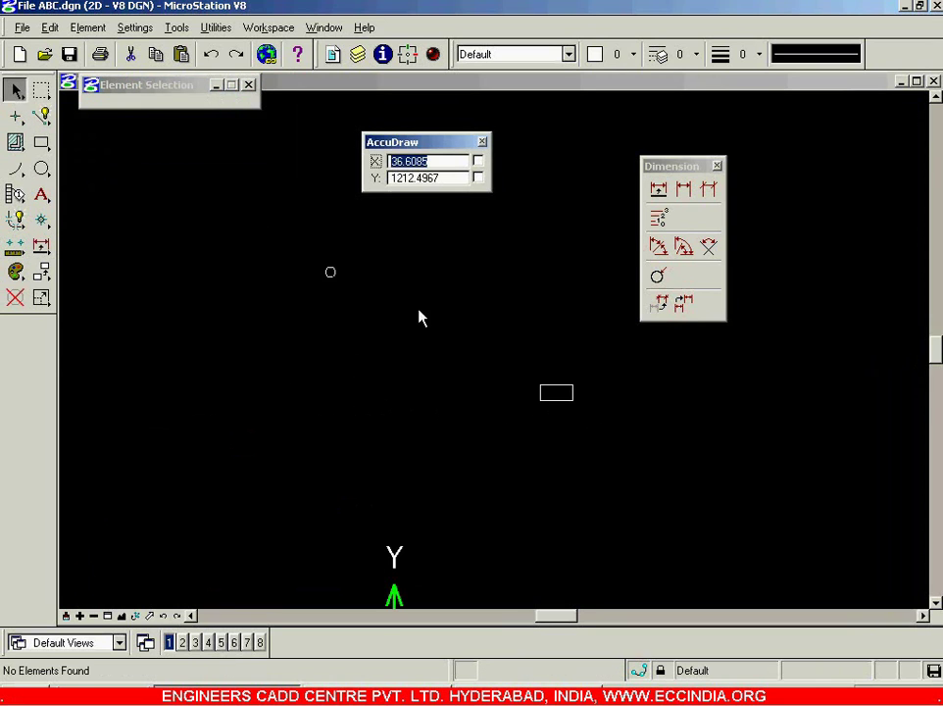
- Set dimension text Height and Width to 5 in Dimension Settings, then close it
left_click(658, 189)
left_click(88, 27)
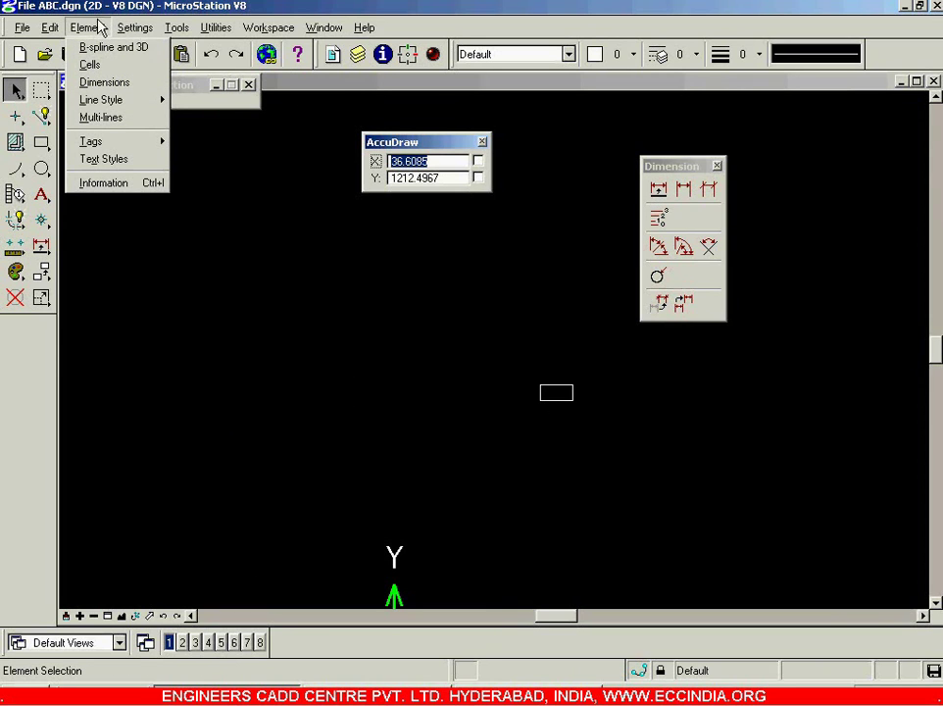
left_click(99, 84)
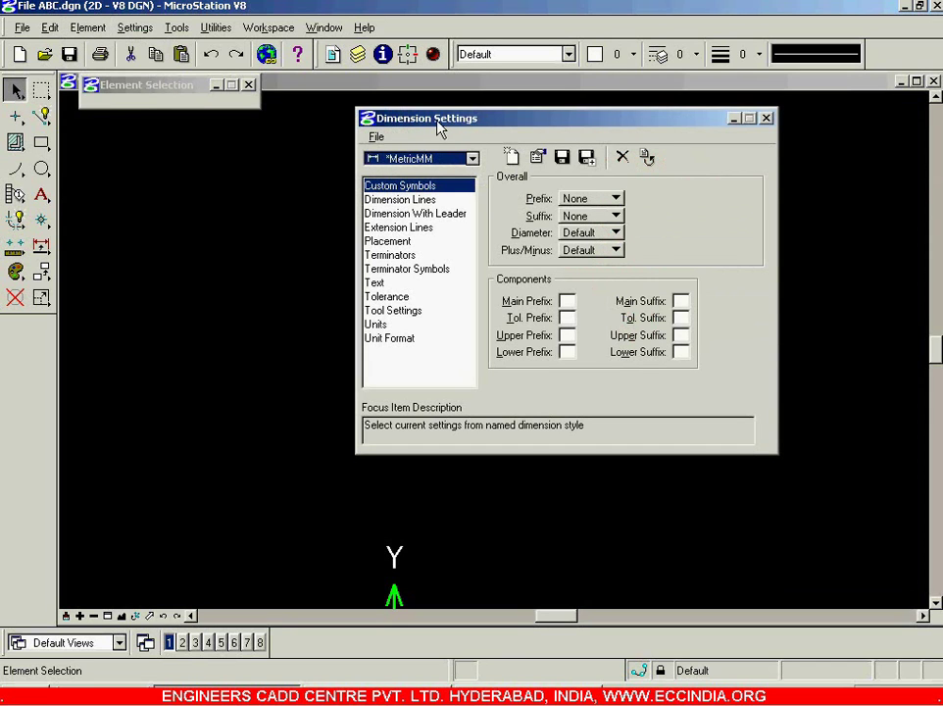
left_click_drag(440, 124, 398, 122)
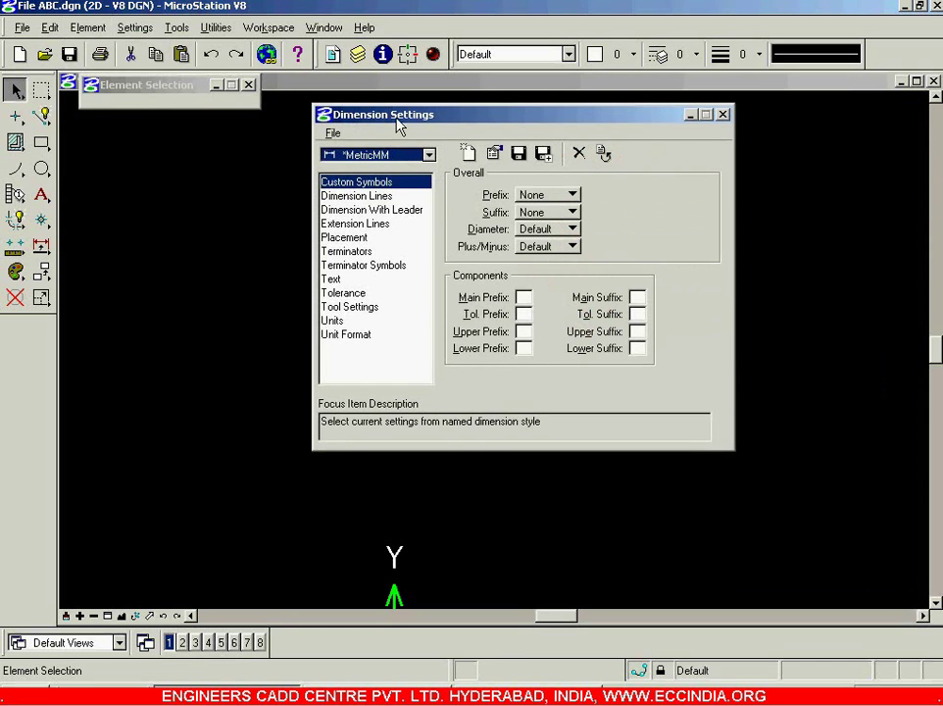
left_click(338, 280)
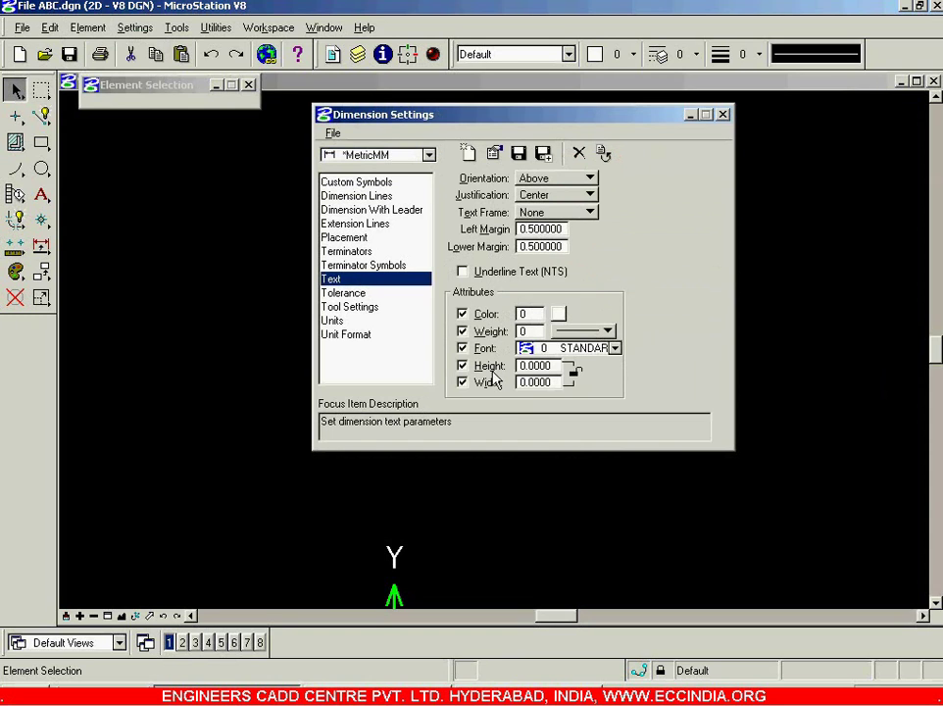
double_click(554, 368)
type("5")
key("Tab")
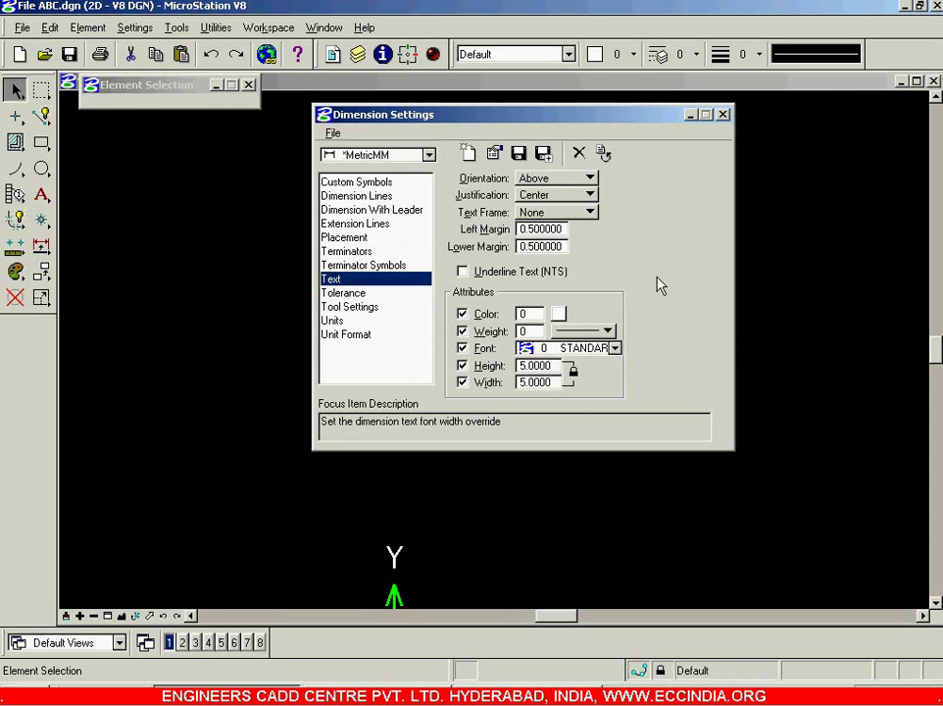
left_click(722, 114)
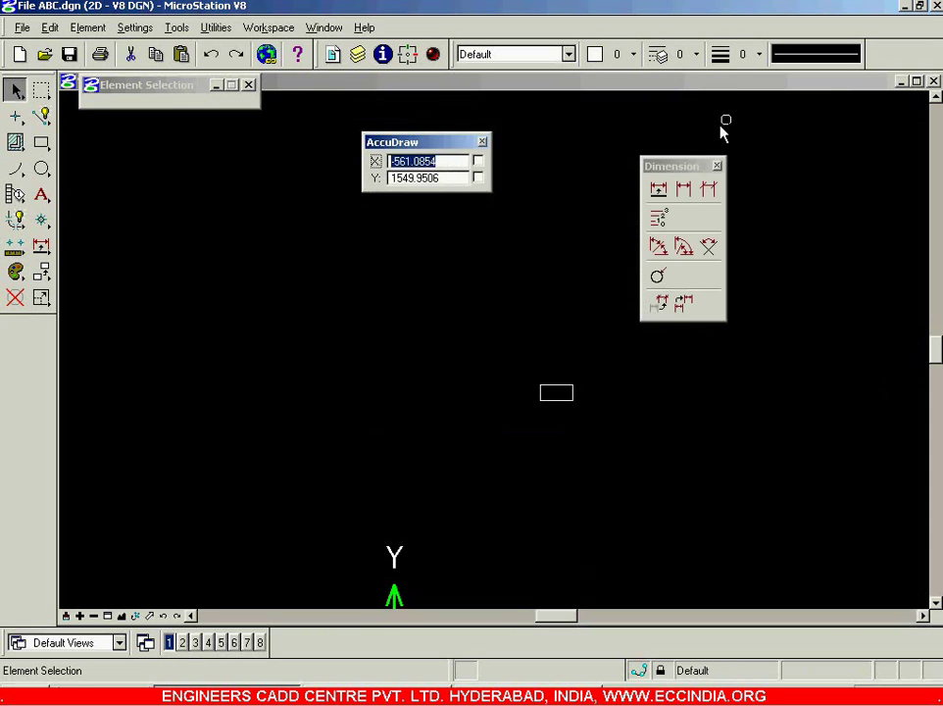
- Dimension the rectangle: 100 mm below its bottom edge and 50 mm beside its left edge
left_click(658, 189)
left_click(560, 420)
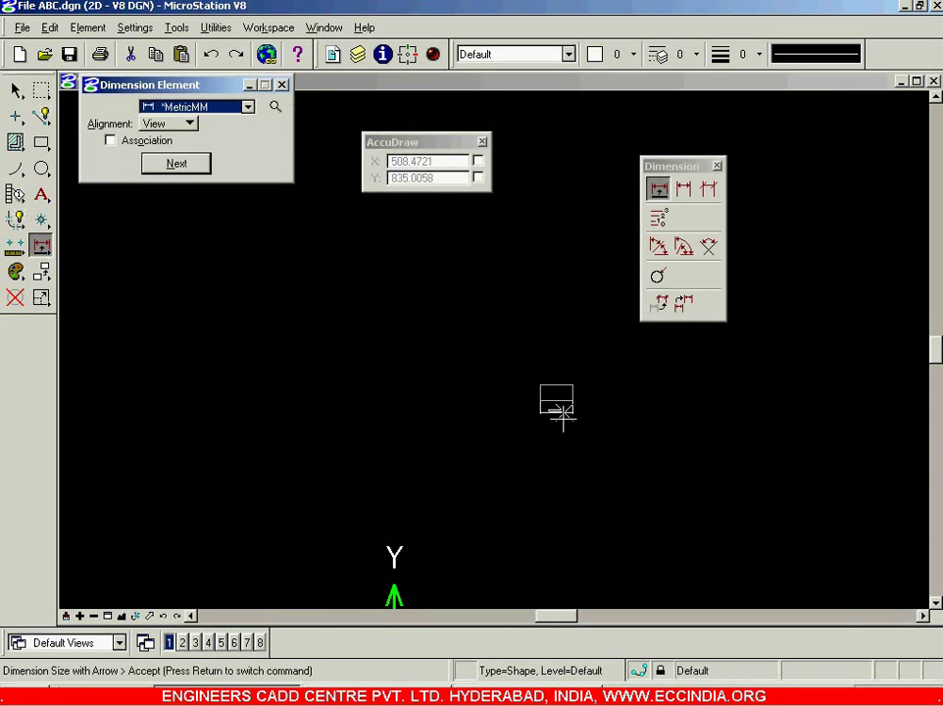
left_click(591, 429)
scroll(583, 421, "up", 3)
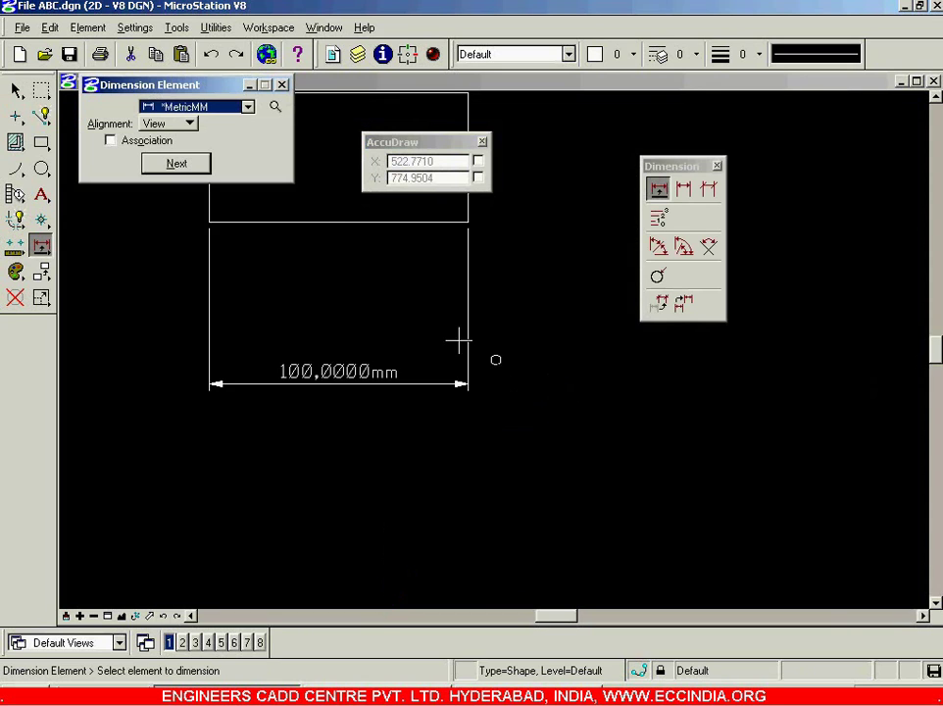
scroll(434, 339, "down", 1)
scroll(327, 194, "up", 3)
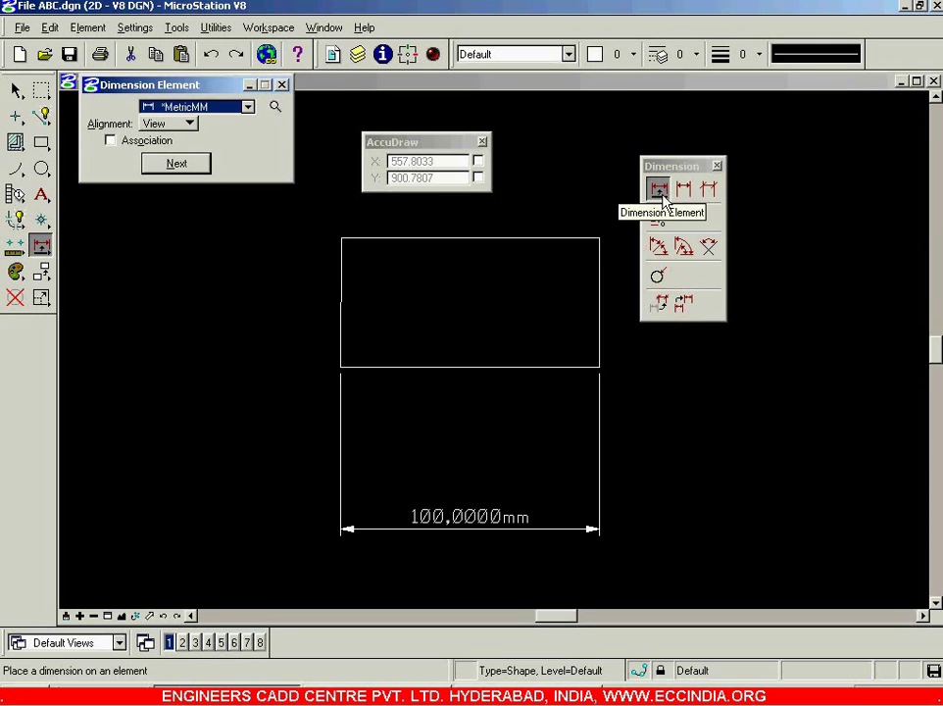
left_click(340, 268)
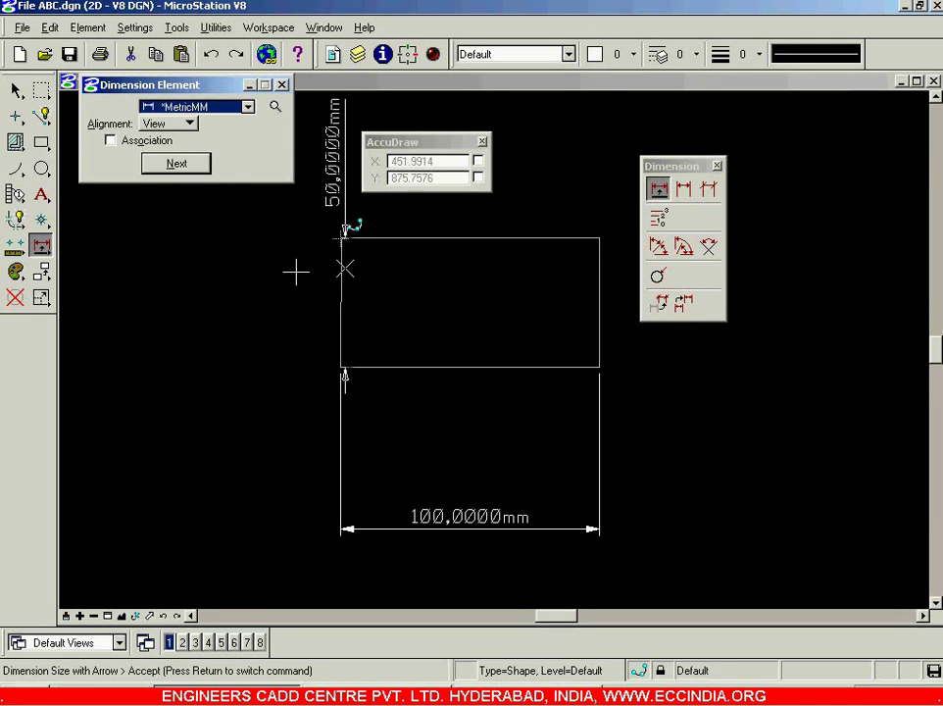
left_click(211, 311)
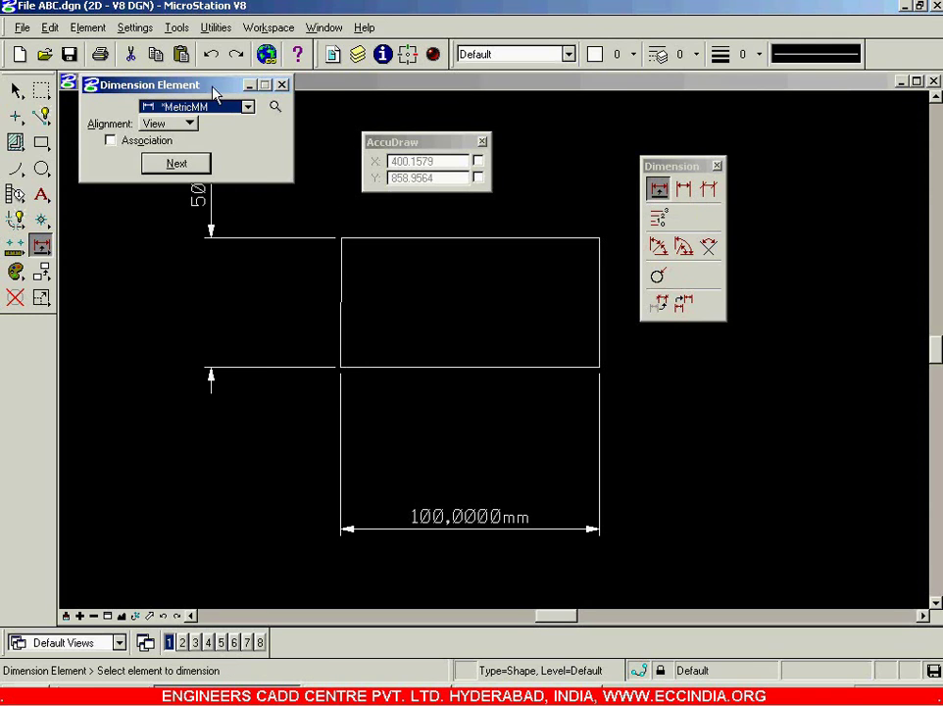
left_click_drag(215, 92, 509, 98)
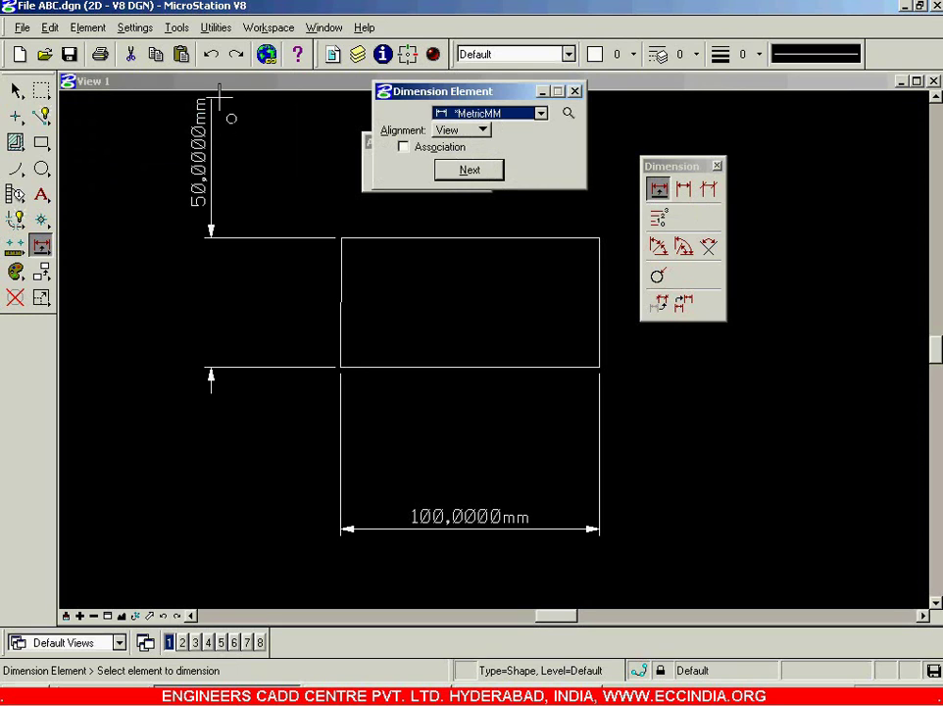
- Set the dimension Units accuracy to 0.12 in Dimension Settings
left_click(86, 27)
key("Escape")
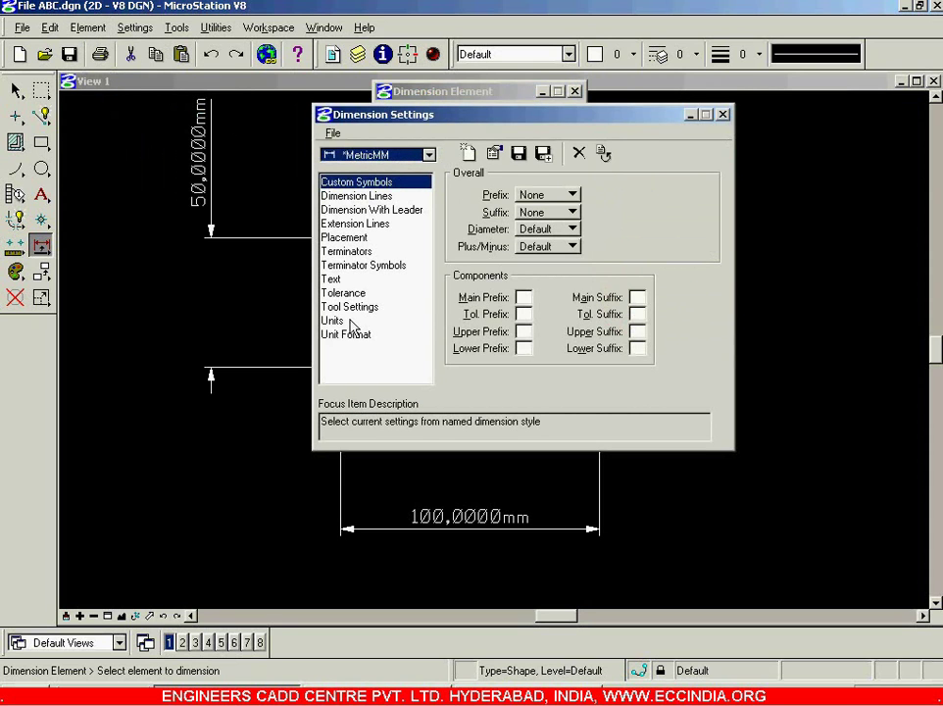
left_click(334, 321)
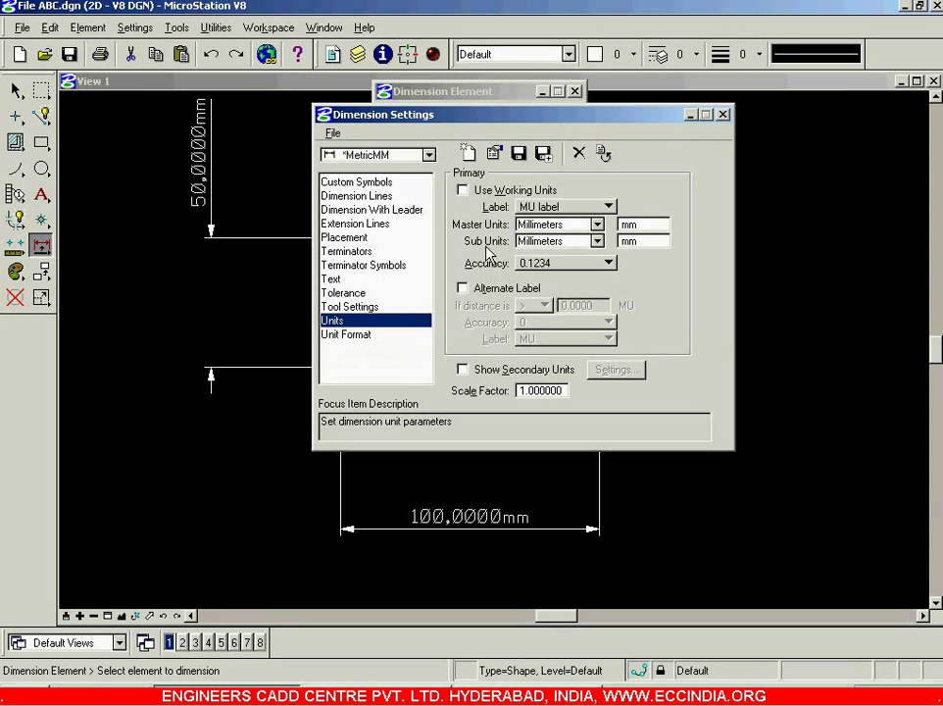
left_click(610, 264)
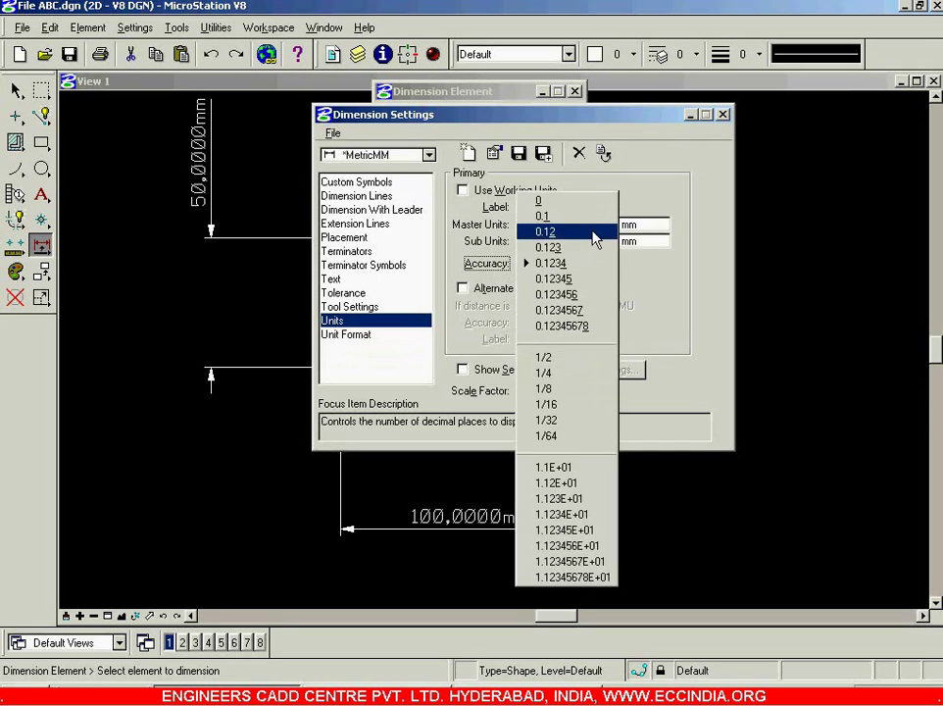
left_click(594, 232)
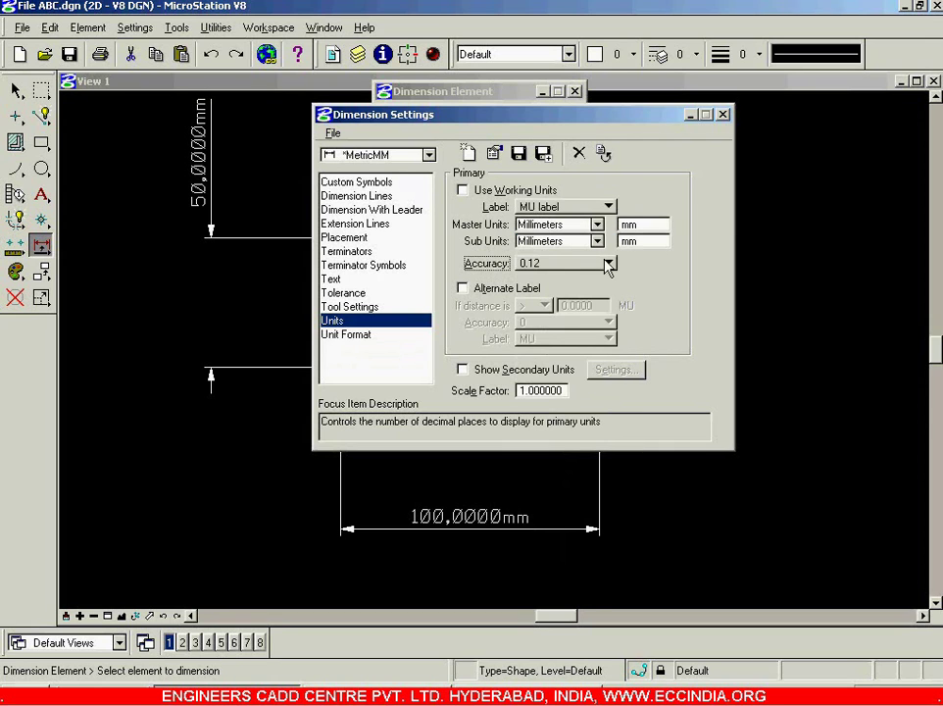
- Close Dimension Settings and place 50.00 mm right and 100.00 mm top dimensions
left_click(723, 115)
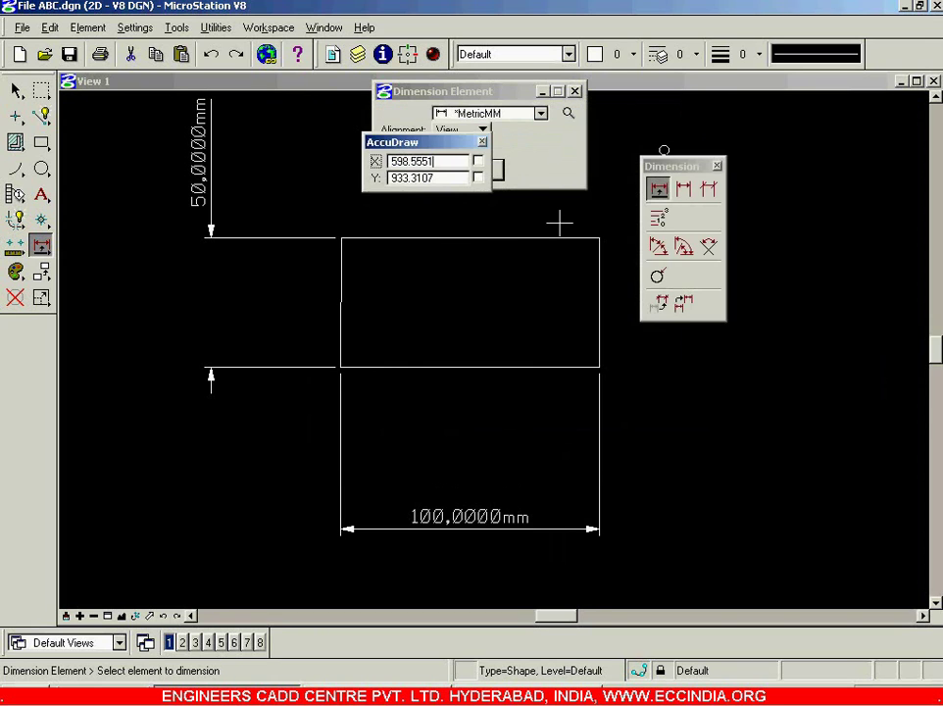
left_click(659, 189)
left_click(600, 263)
left_click(787, 327)
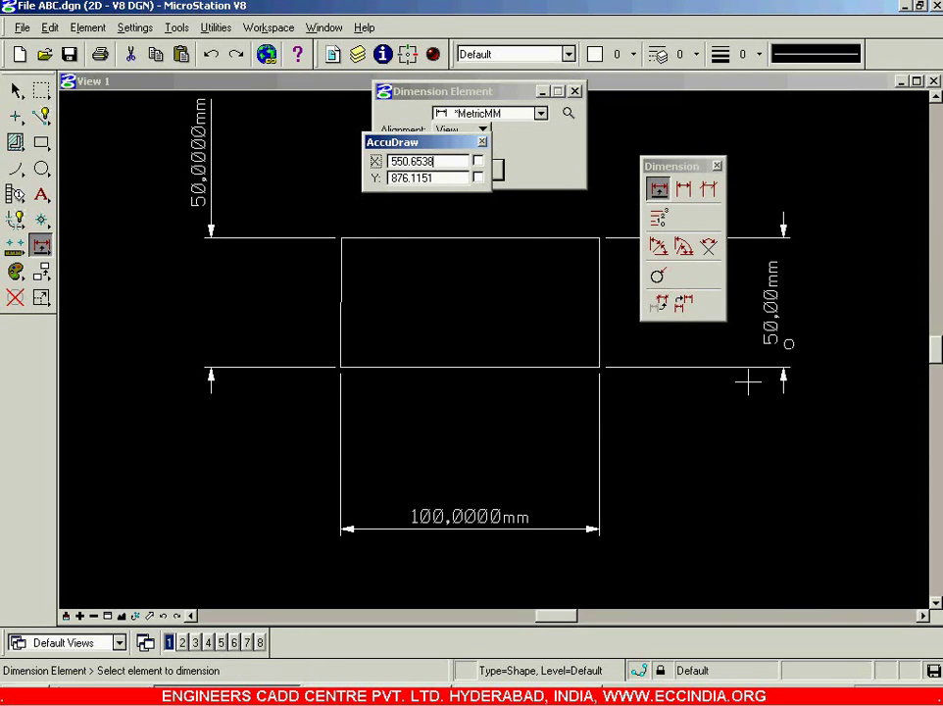
left_click(528, 233)
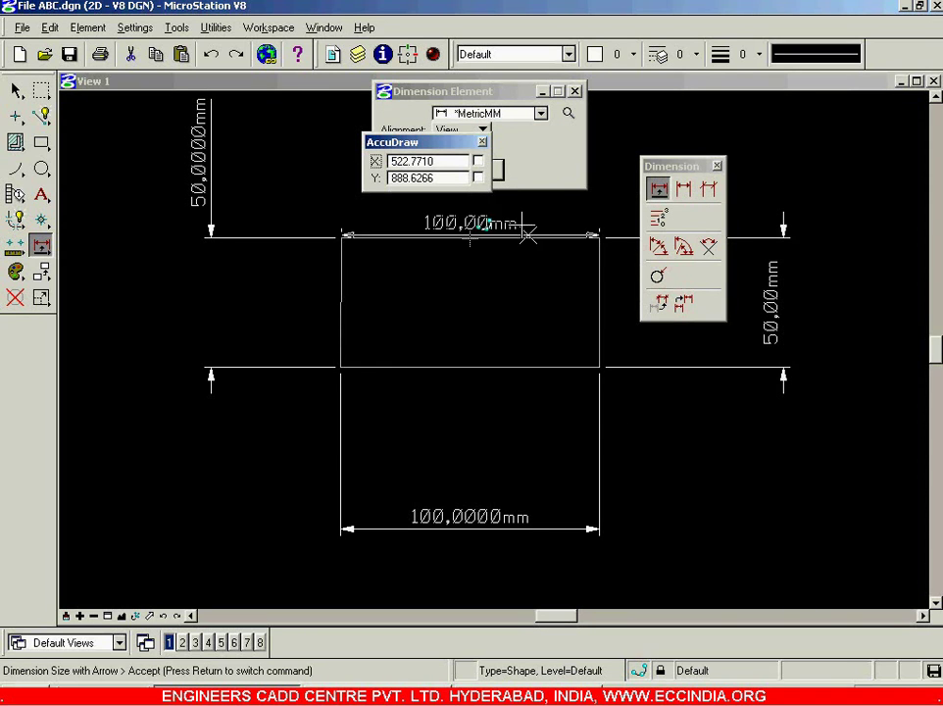
left_click(523, 210)
- Delete the old four-decimal left 50 mm and bottom 100 mm dimensions
left_click(14, 297)
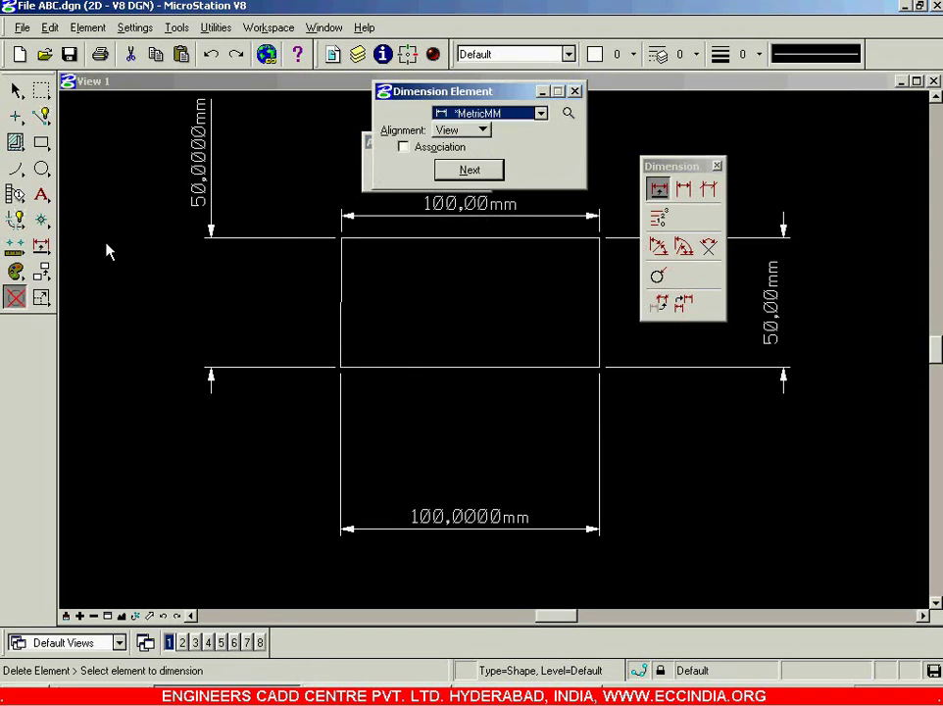
left_click(207, 140)
left_click(474, 530)
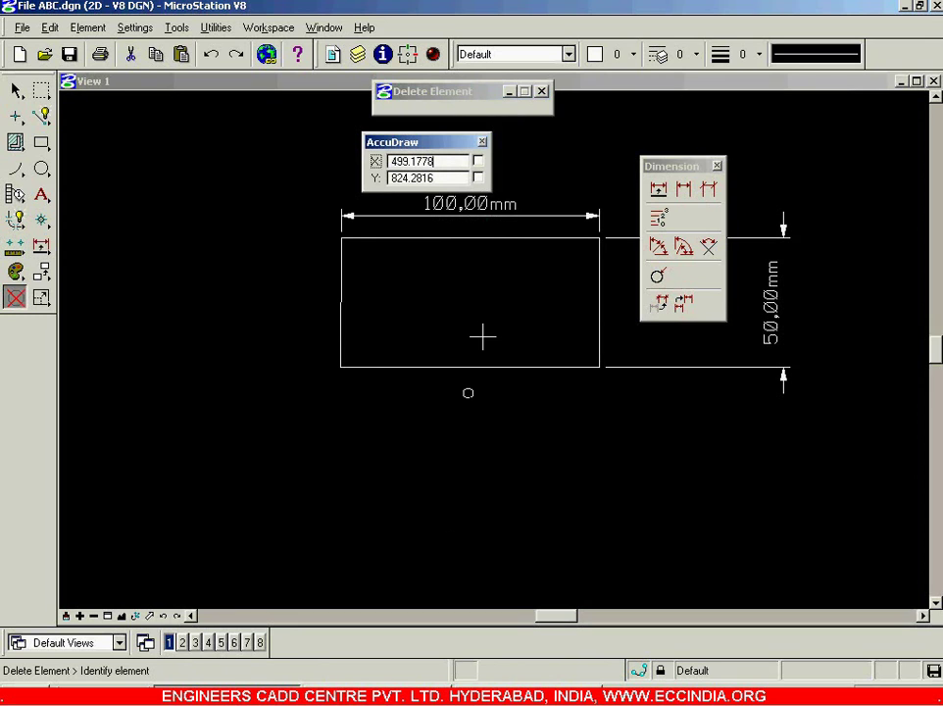
- Restart Dimension Element, review the Text and Units dimension settings, then move AccuDraw aside
left_click(658, 188)
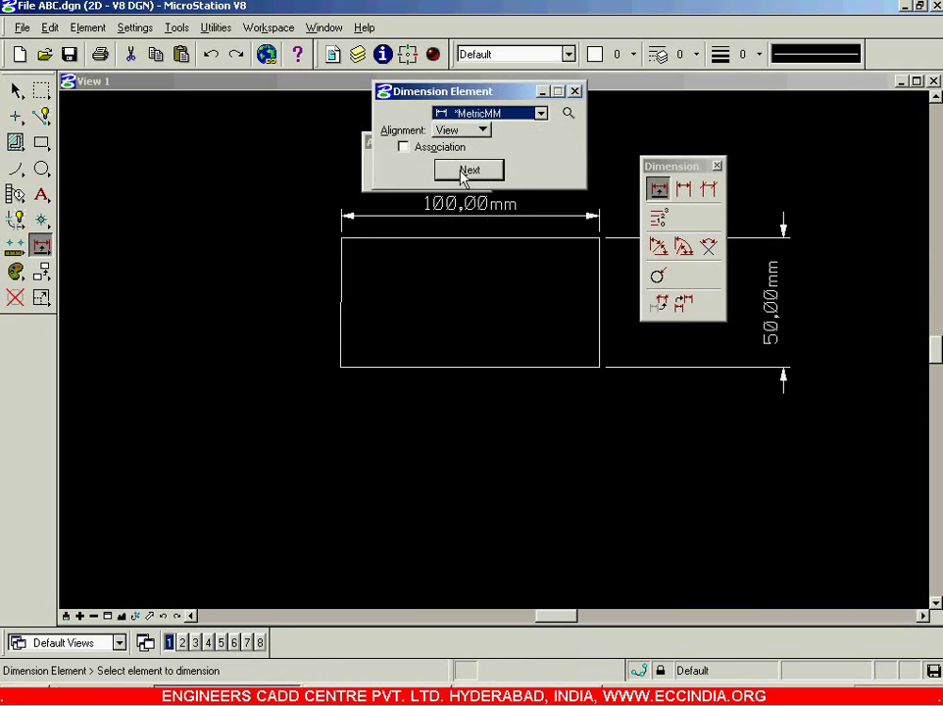
left_click(569, 114)
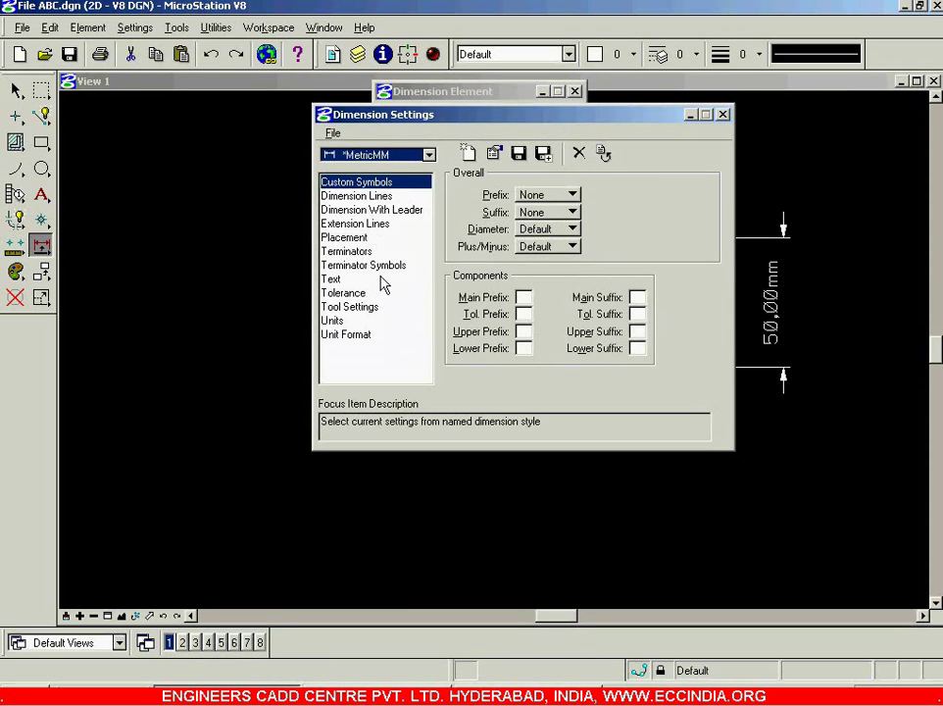
left_click(331, 279)
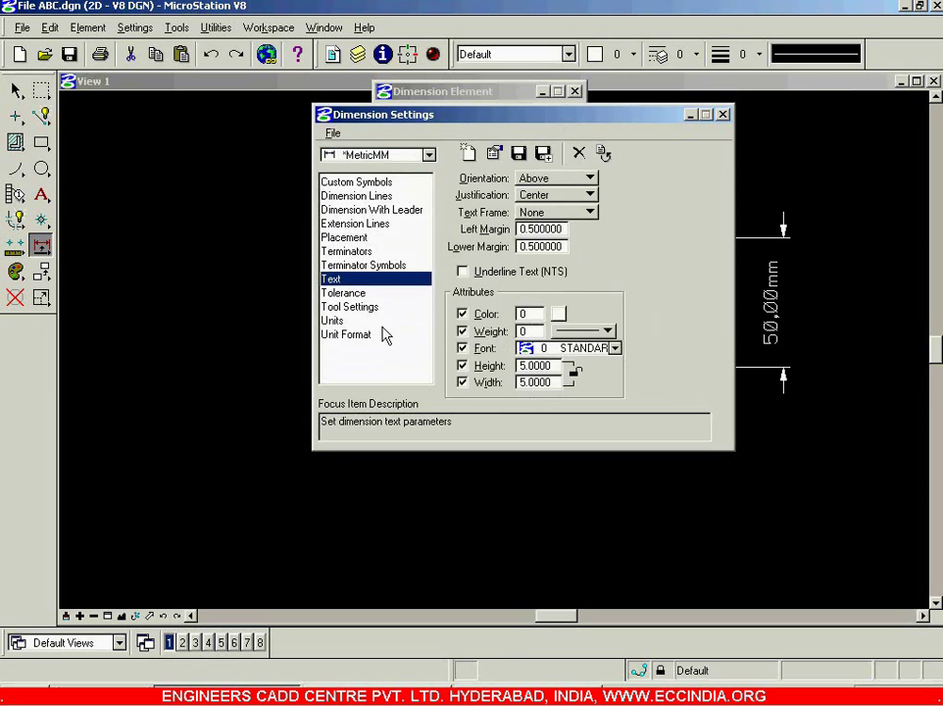
left_click(419, 315)
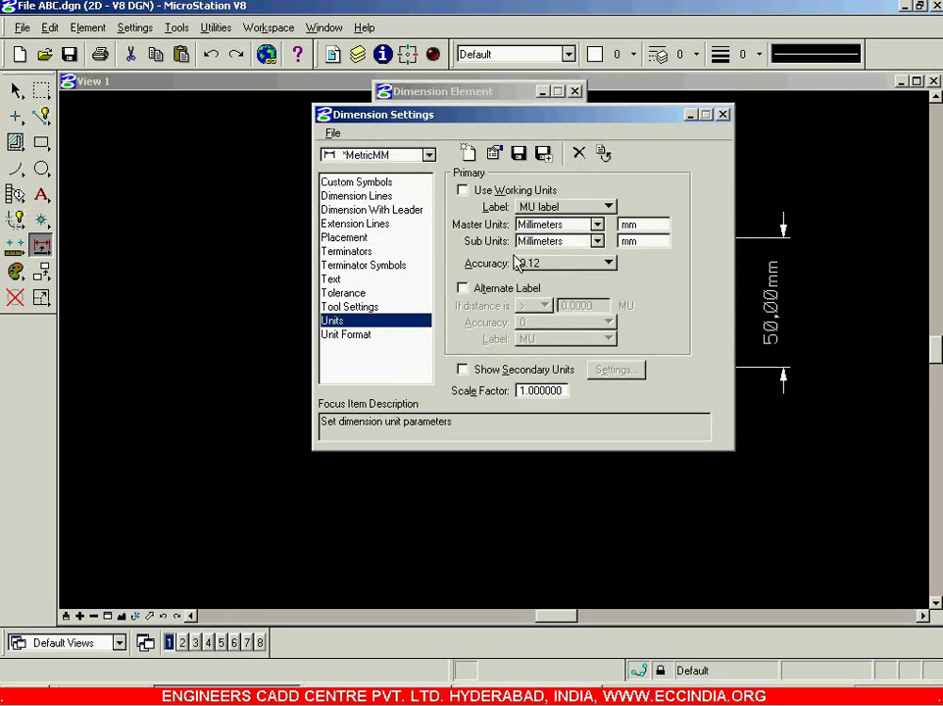
left_click(722, 115)
left_click_drag(421, 142, 228, 136)
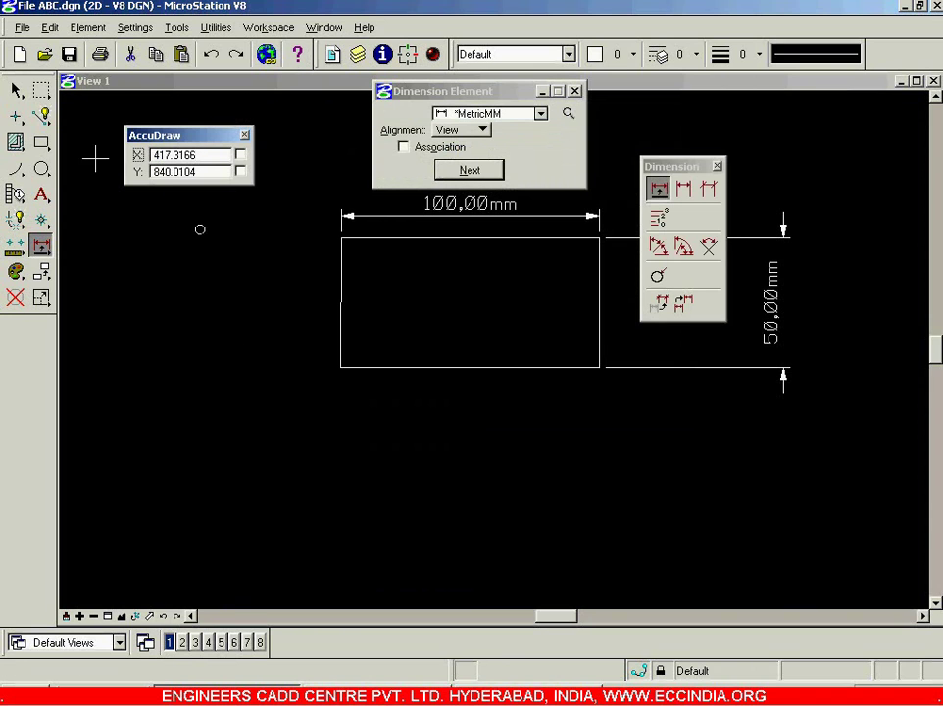
- Draw a SmartLine 100 long at 45° using AccuDraw distance and angle input
left_click(41, 116)
scroll(521, 382, "down", 2)
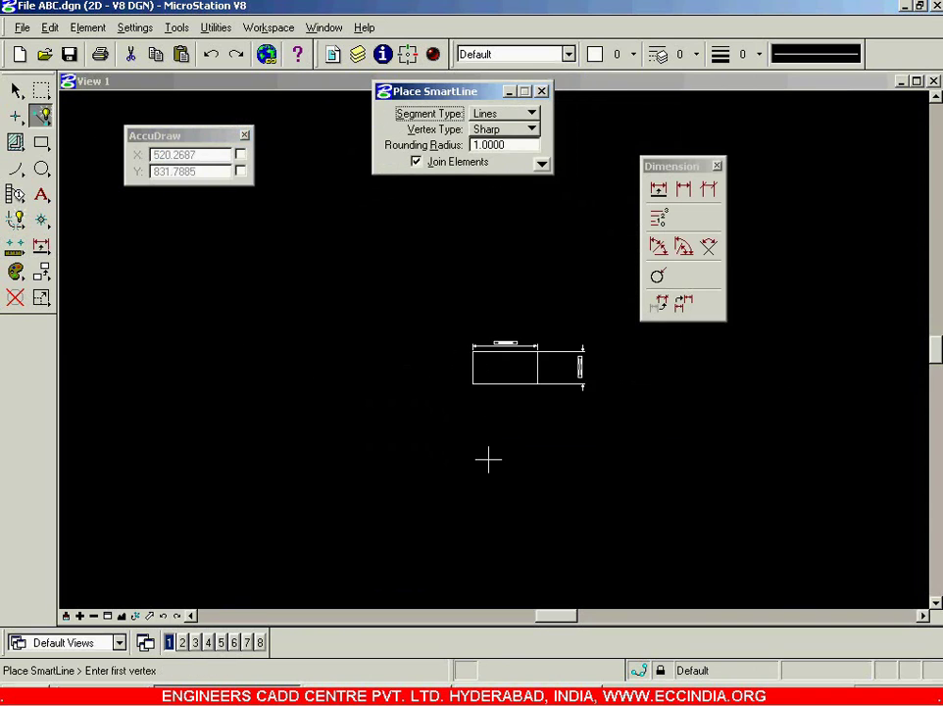
scroll(466, 486, "up", 2)
scroll(501, 480, "down", 2)
scroll(514, 488, "up", 2)
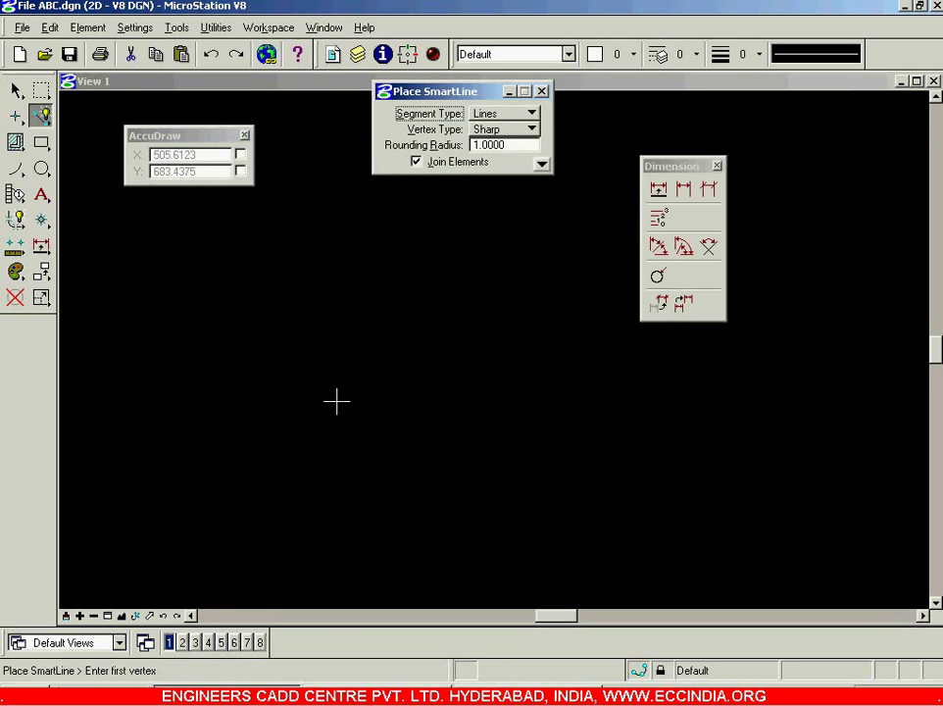
left_click(349, 435)
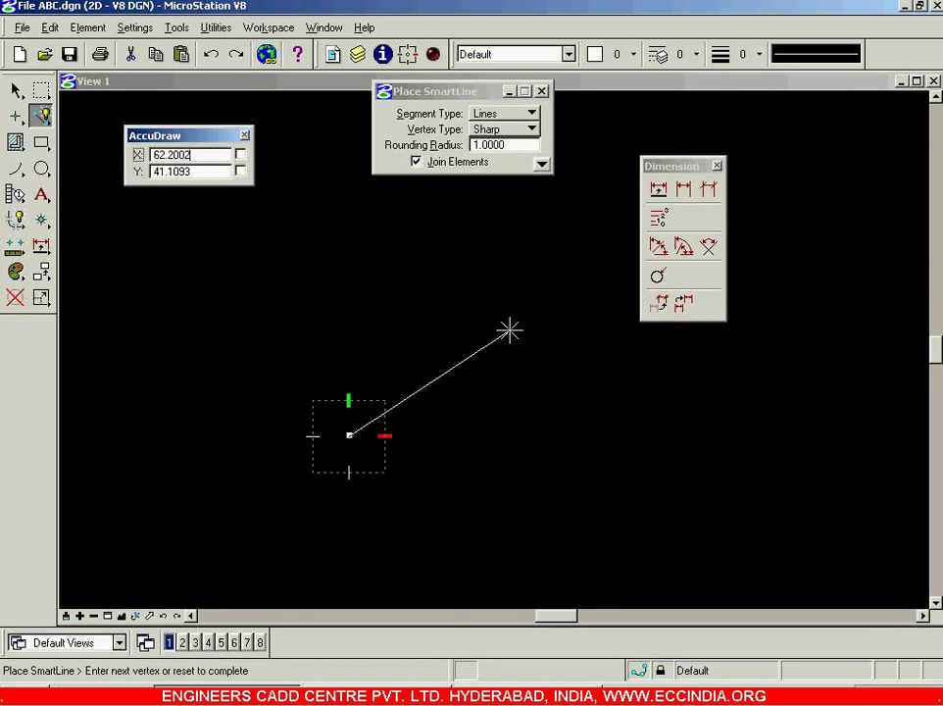
key("space")
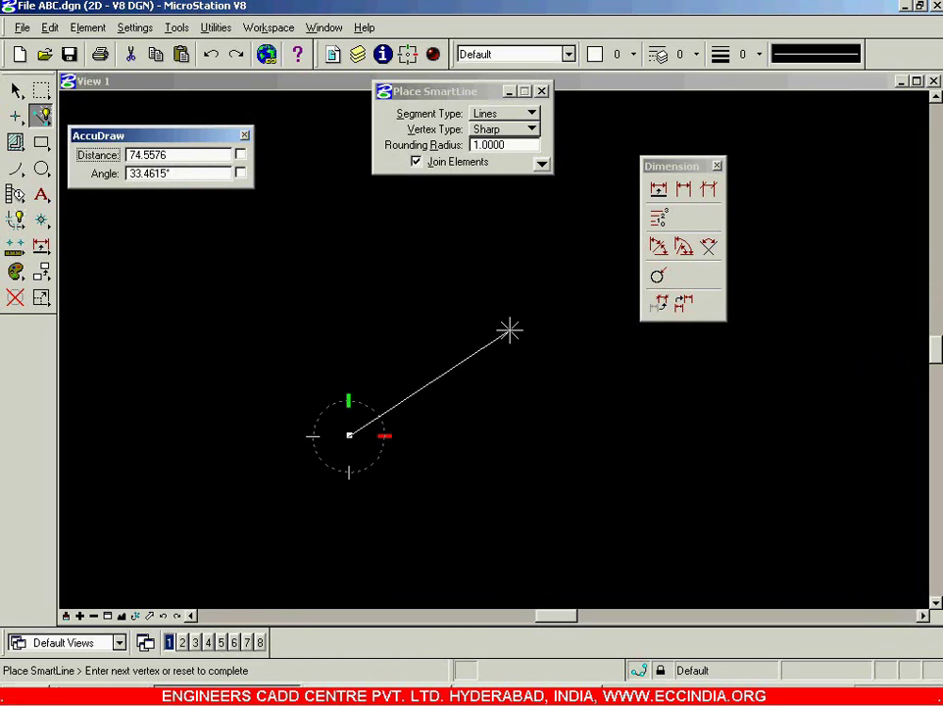
key("space")
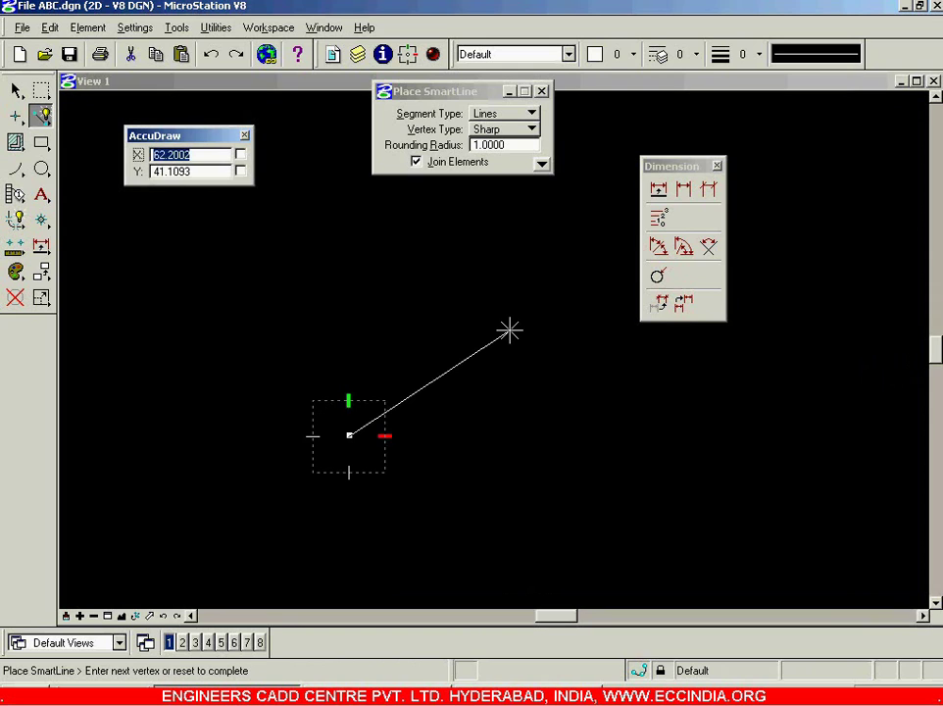
key("space")
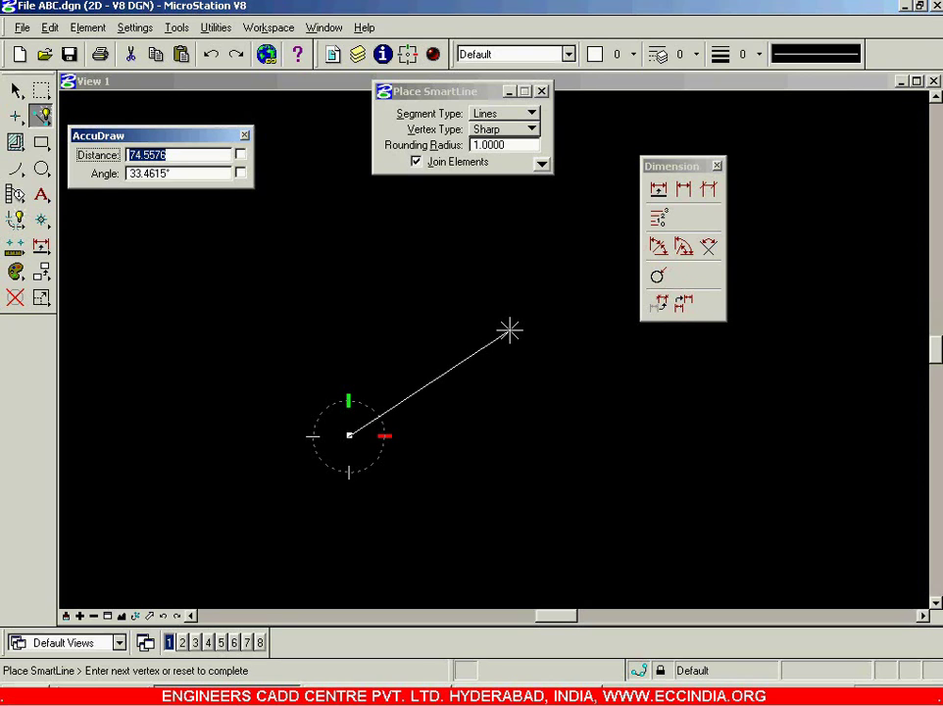
type("100")
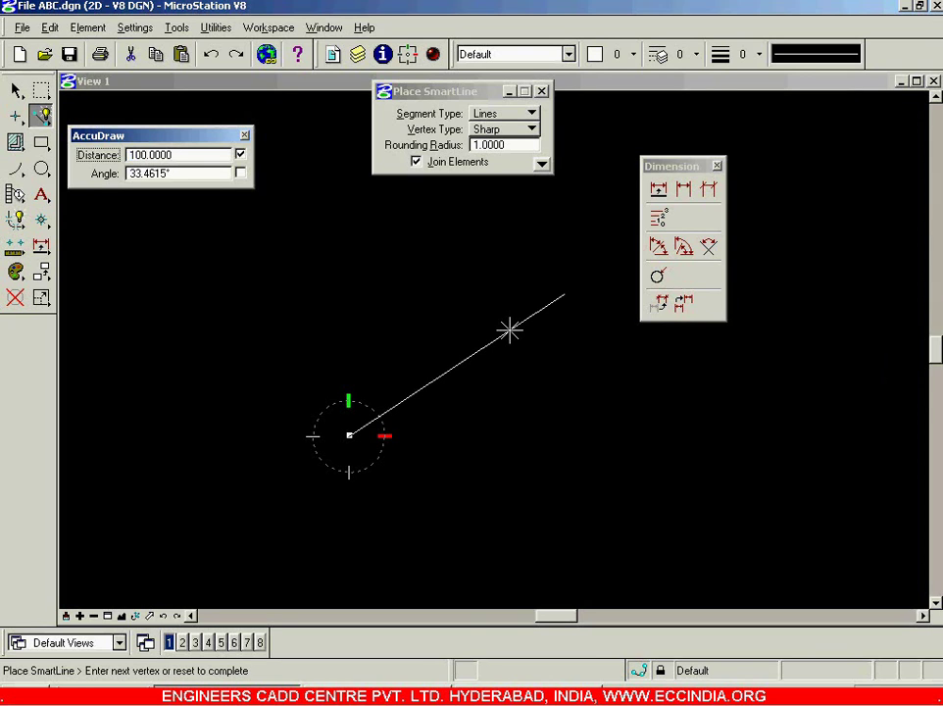
key("Tab")
type("45")
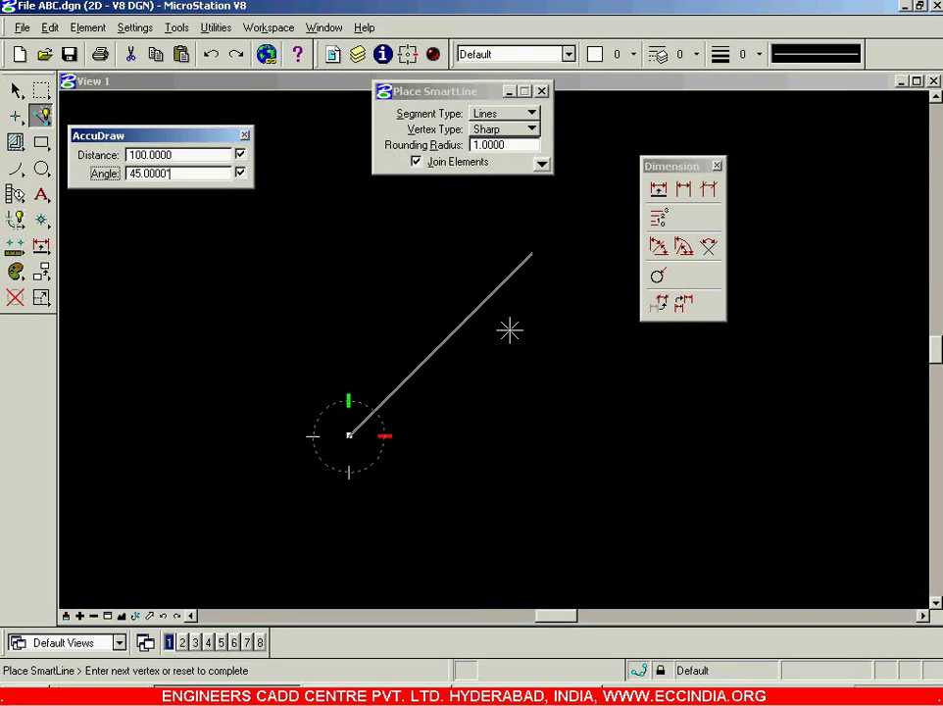
left_click(509, 330)
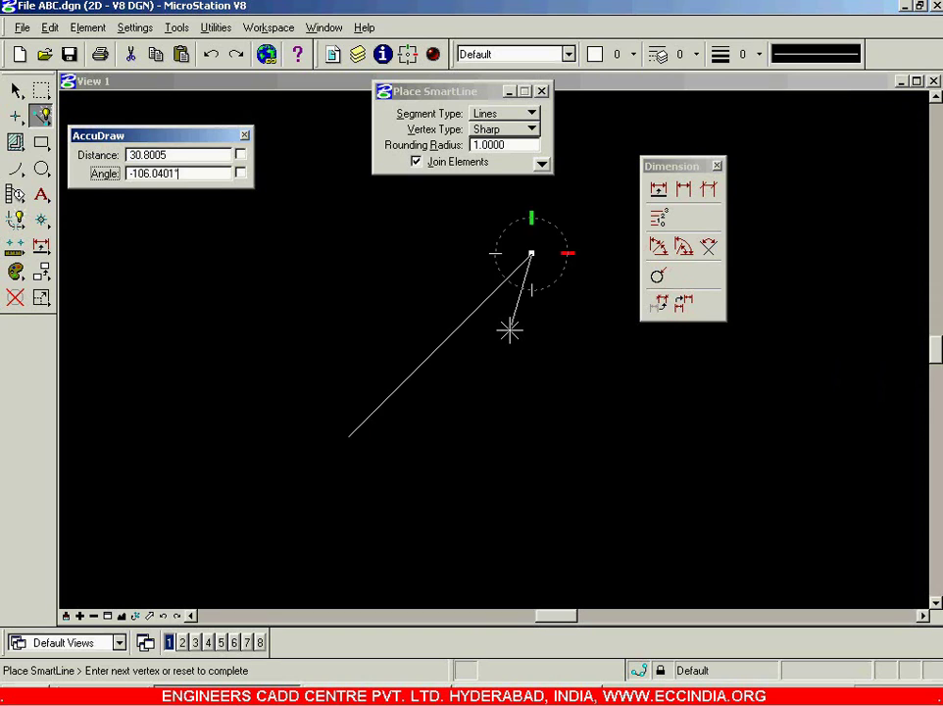
- Draw a horizontal base line from the diagonal's lower end, then clear the selection
right_click(510, 330)
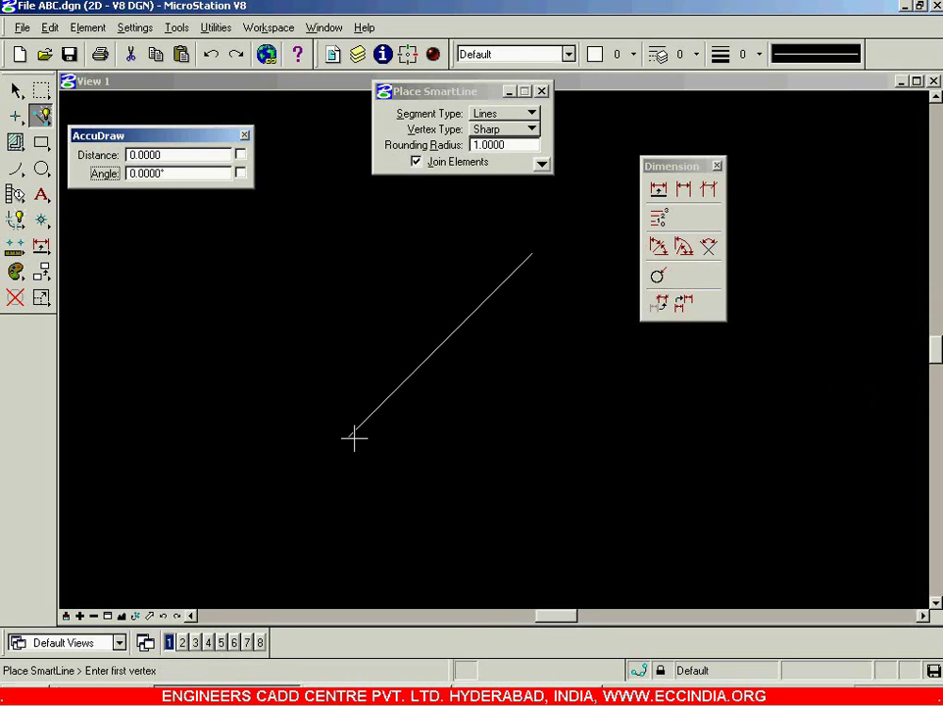
left_click(350, 434)
left_click(568, 436)
right_click(594, 407)
left_click(16, 90)
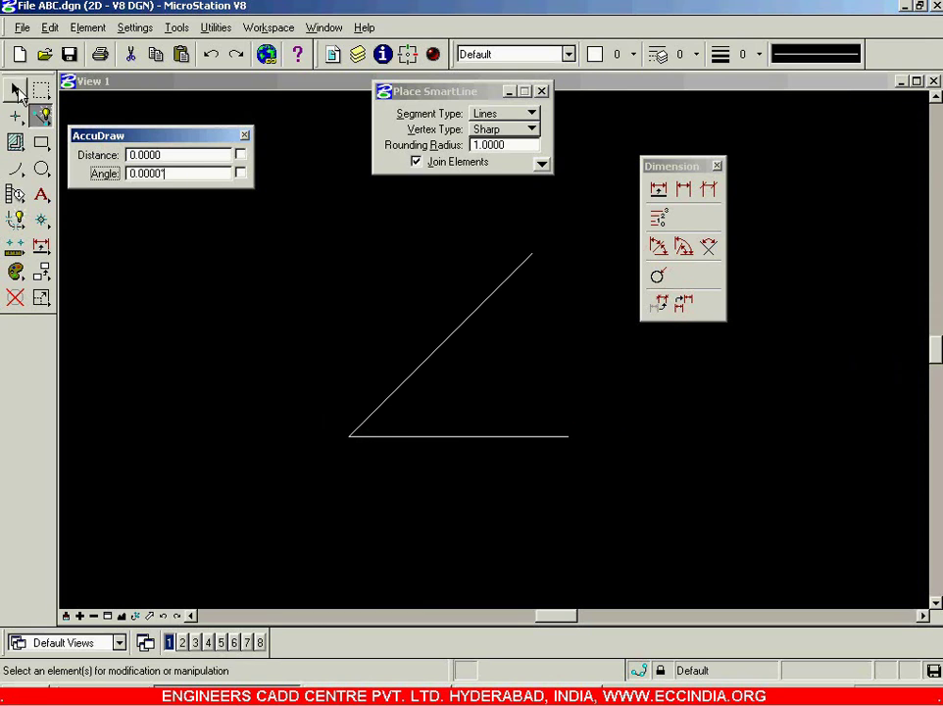
left_click(290, 328)
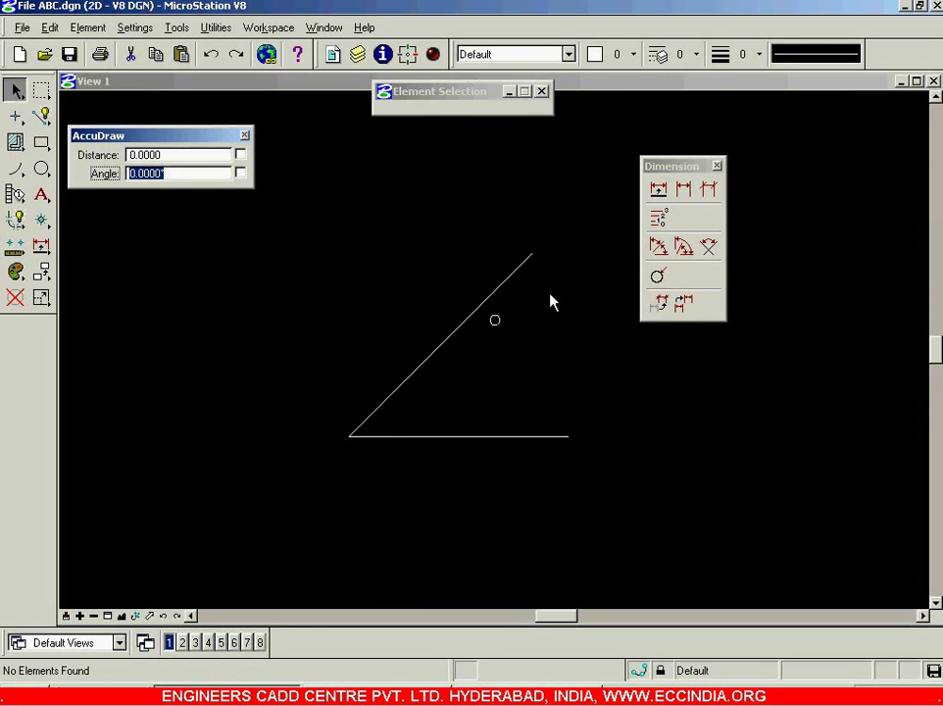
left_click(659, 190)
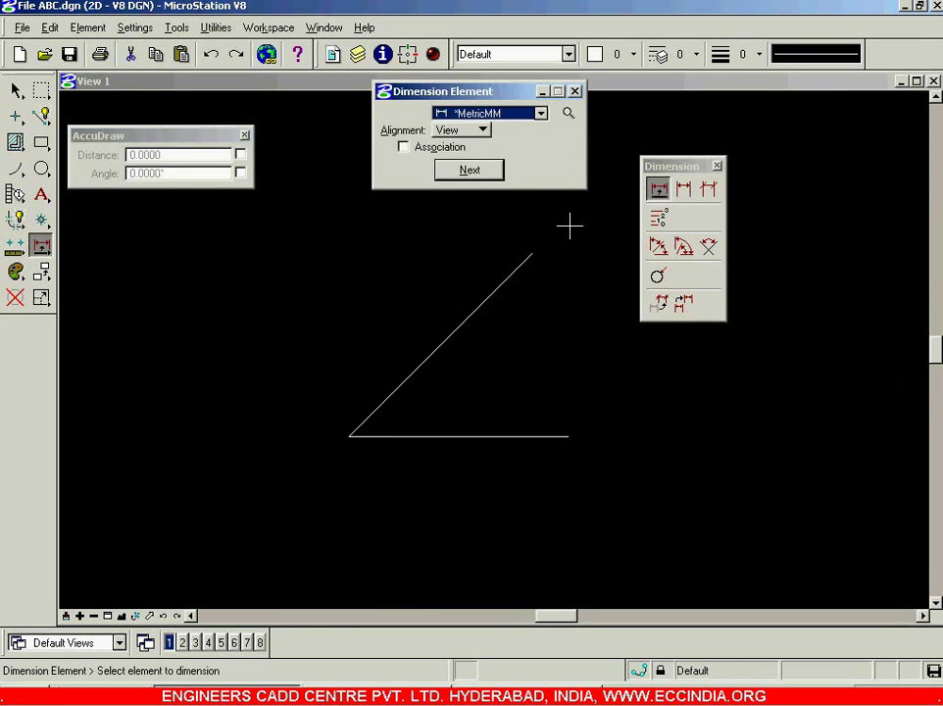
- Dimension the 45° diagonal with True alignment, placing the 100.00mm dimension beside it
left_click(445, 341)
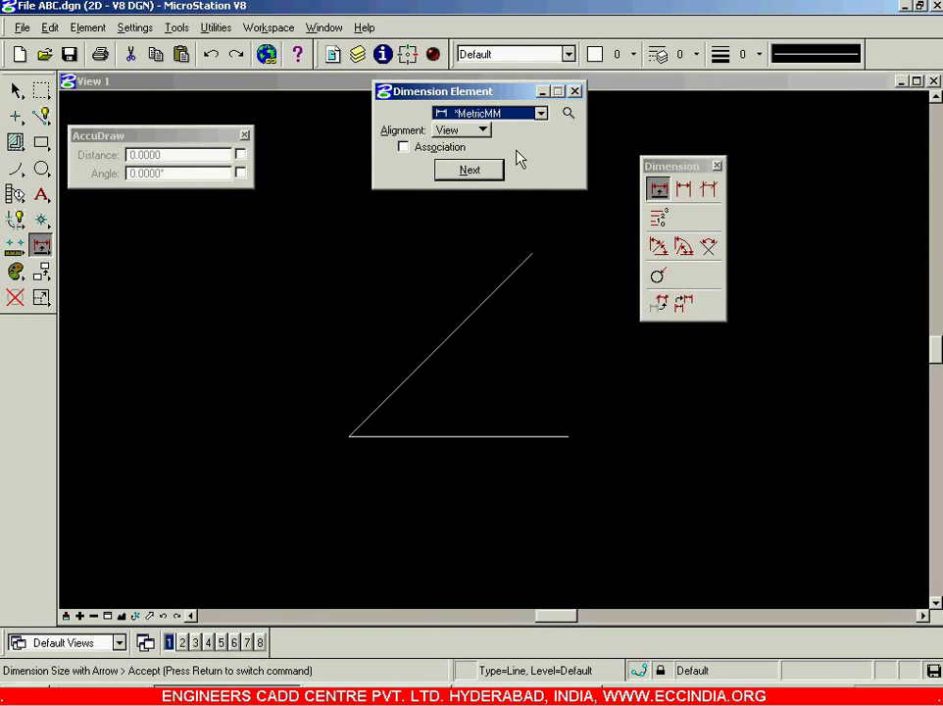
left_click(483, 131)
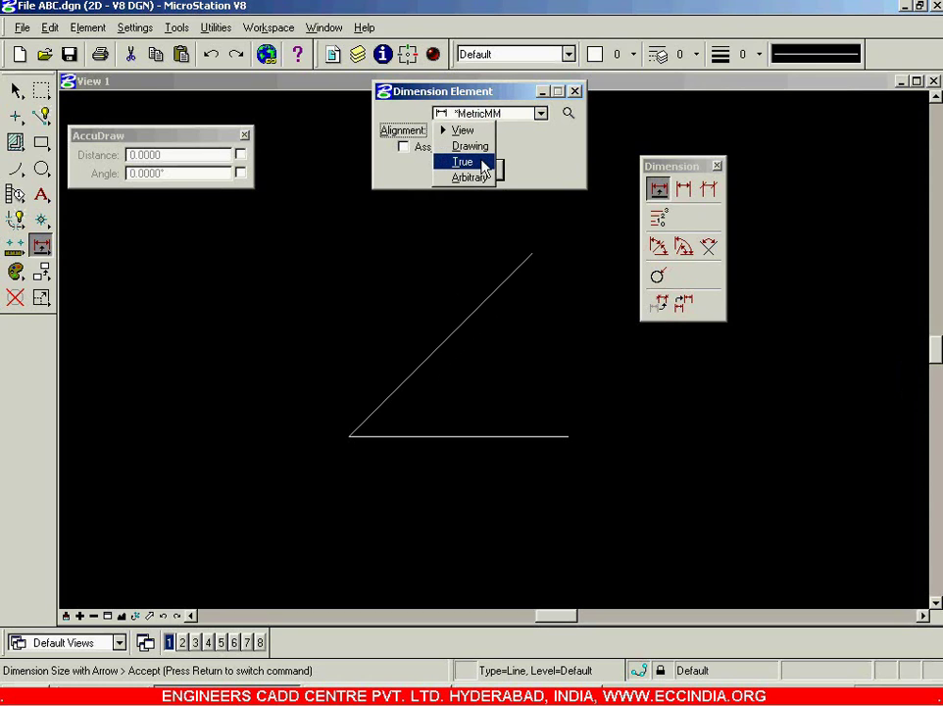
left_click(483, 167)
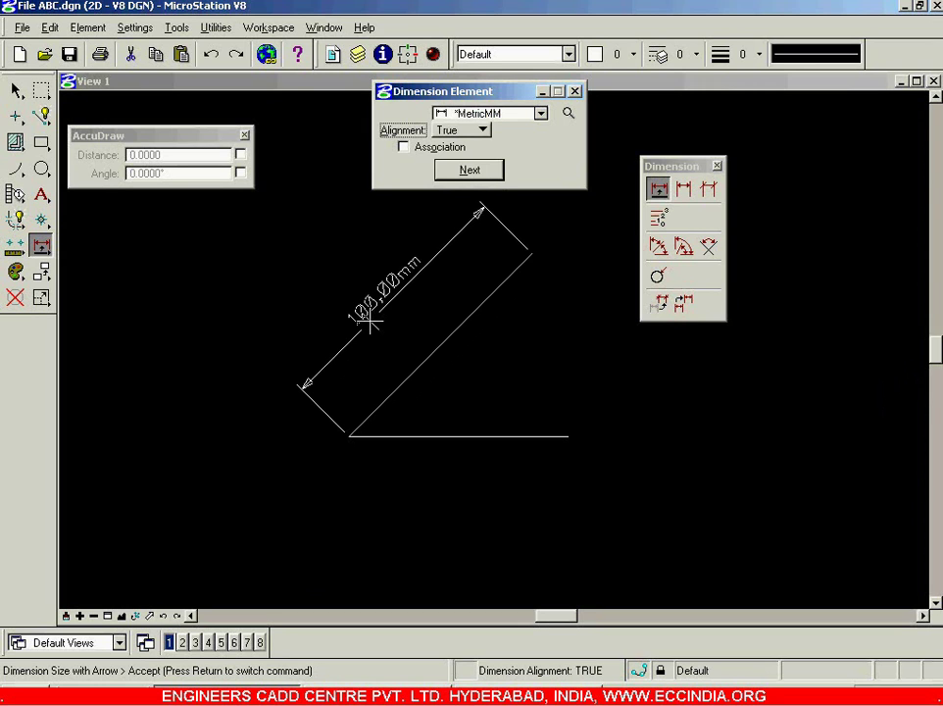
left_click(370, 318)
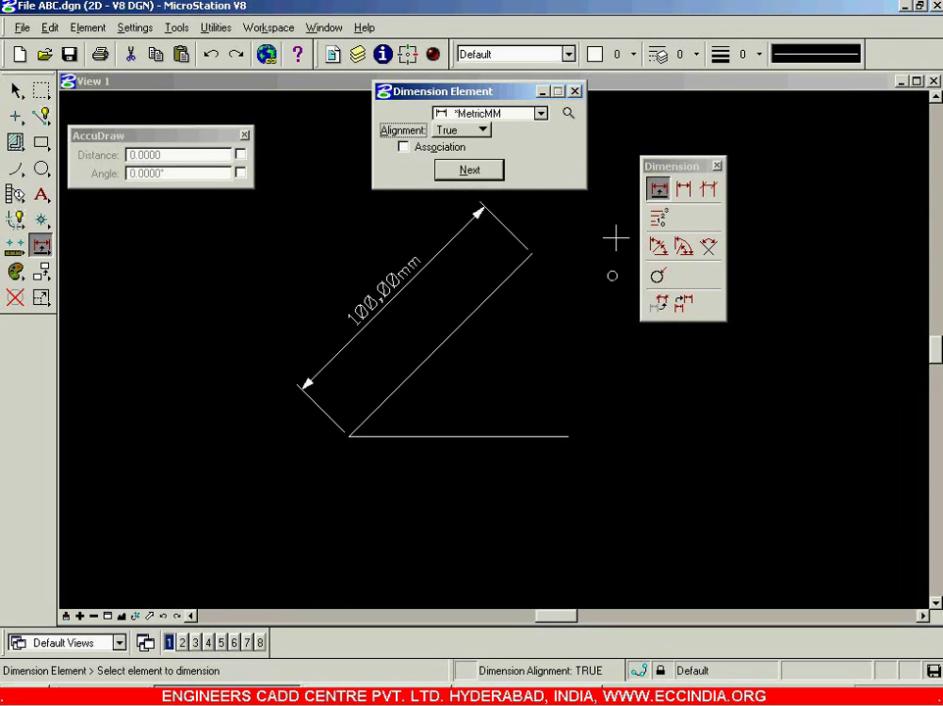
left_click(468, 132)
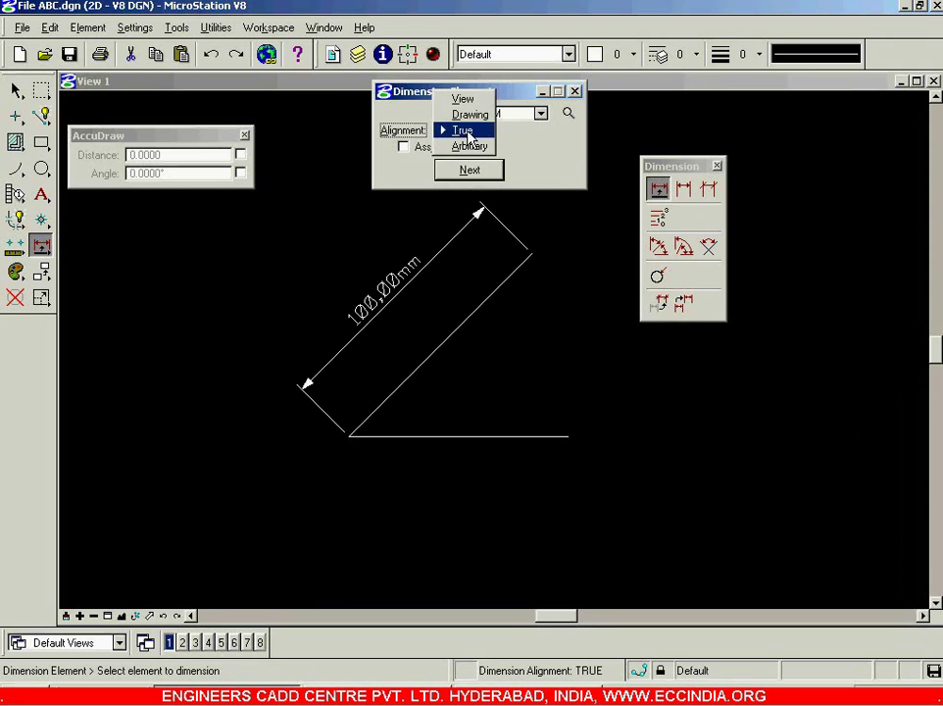
left_click(466, 132)
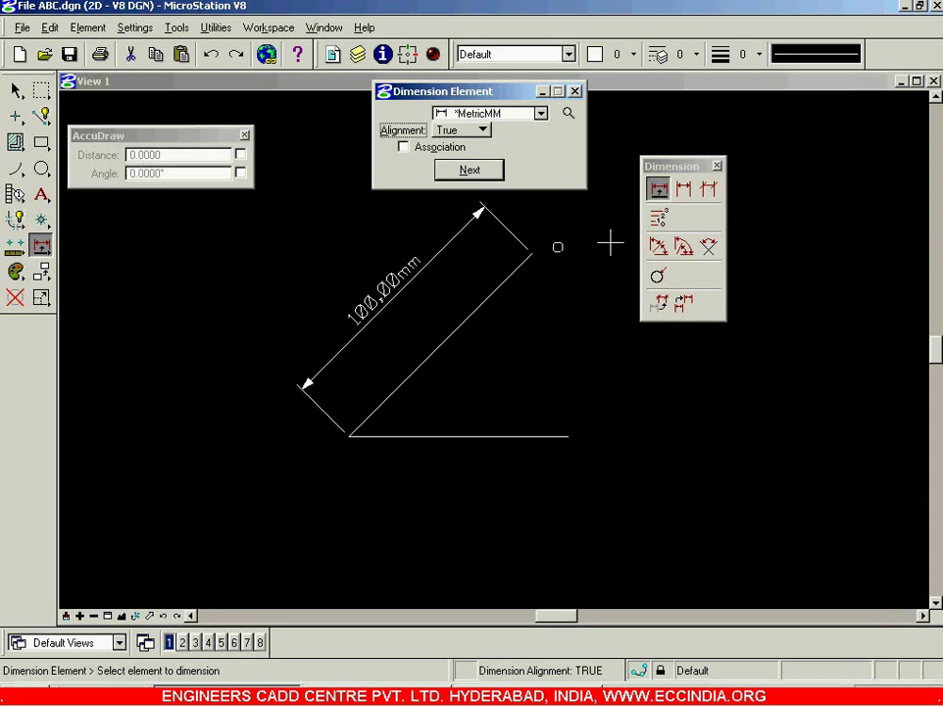
left_click(657, 189)
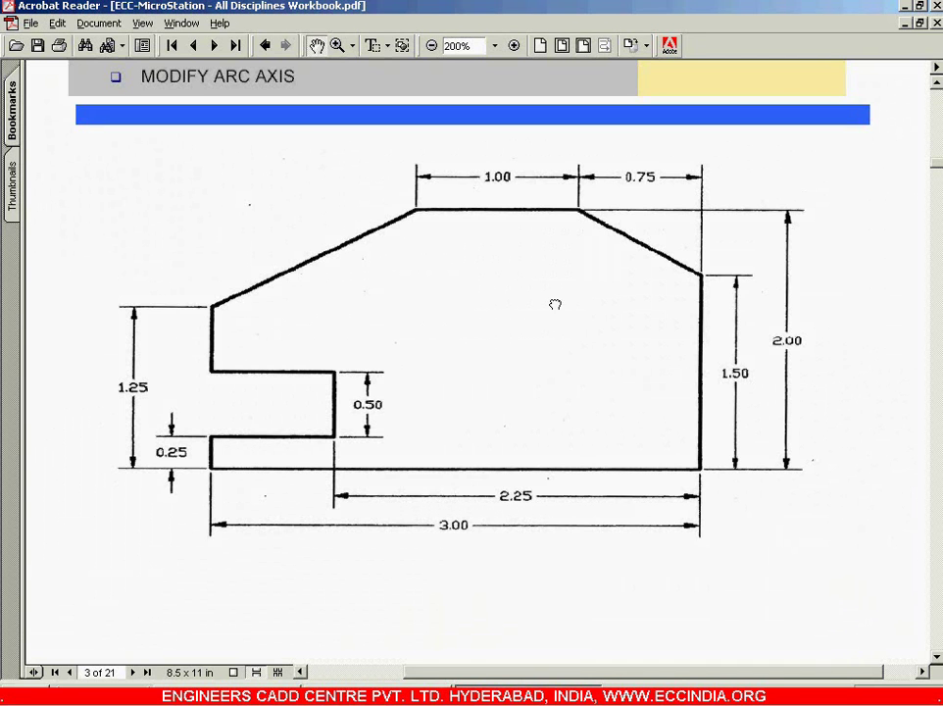
- Scroll through the workbook's C- and T-profile exercises, then return to MicroStation
scroll(518, 242, "down", 10)
scroll(526, 246, "down", 10)
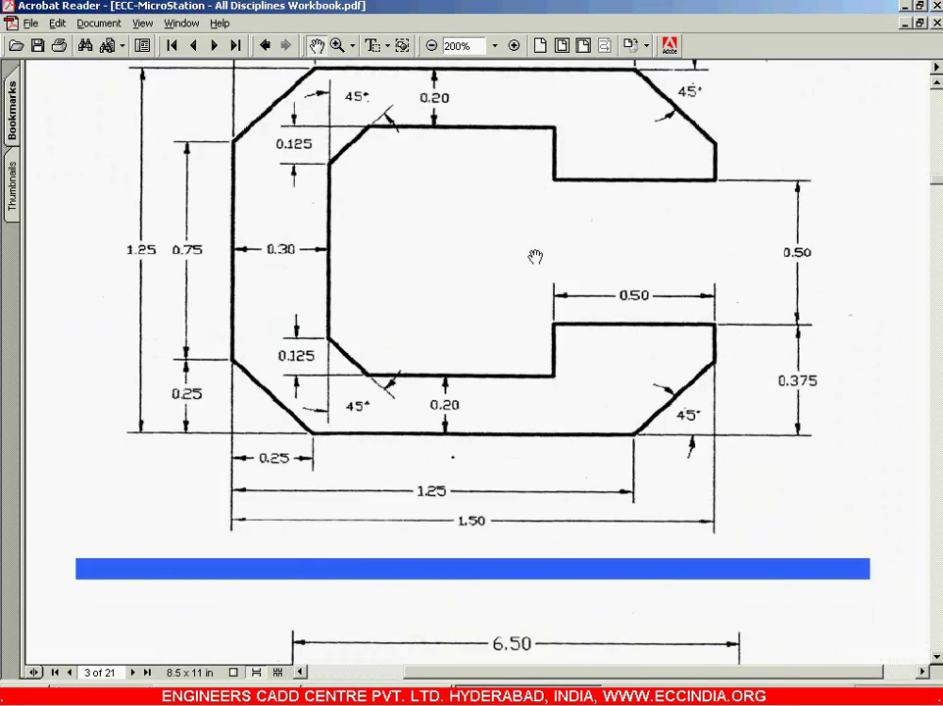
scroll(536, 257, "down", 2)
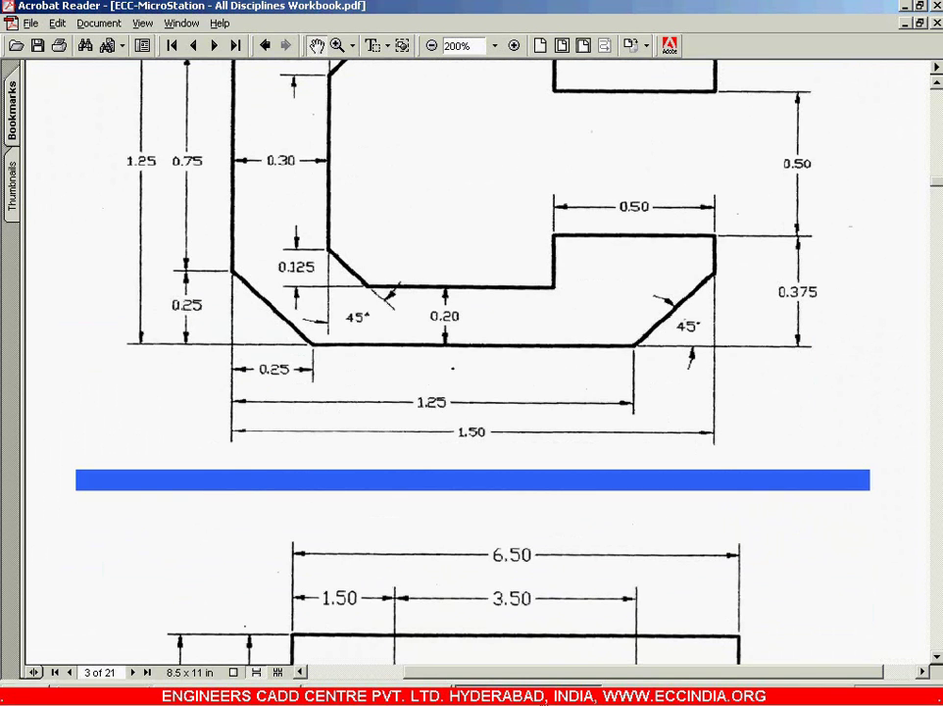
scroll(554, 369, "down", 12)
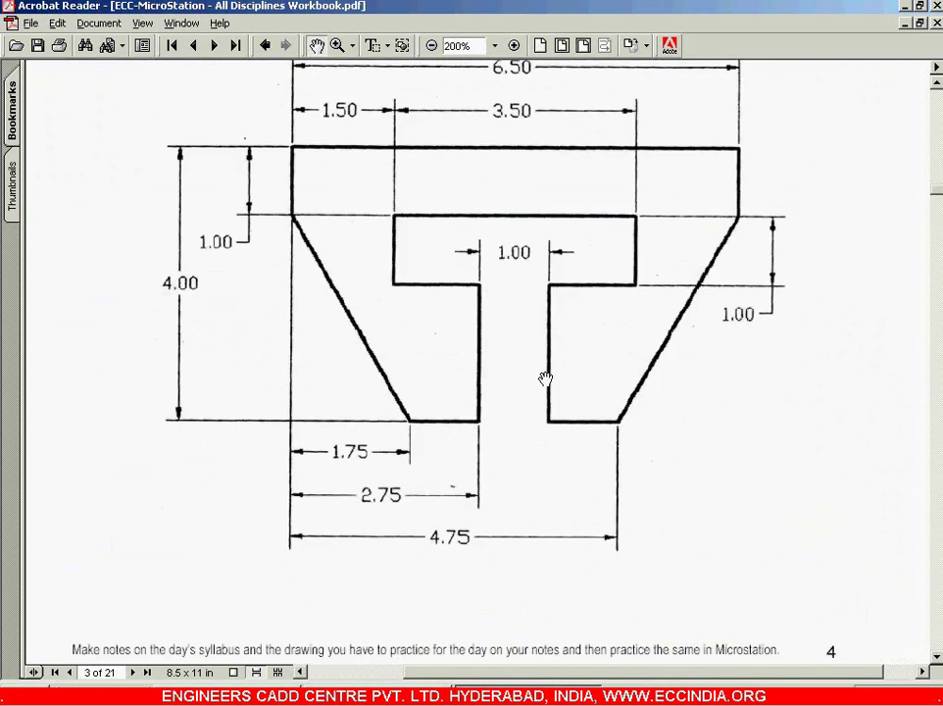
scroll(446, 321, "down", 3)
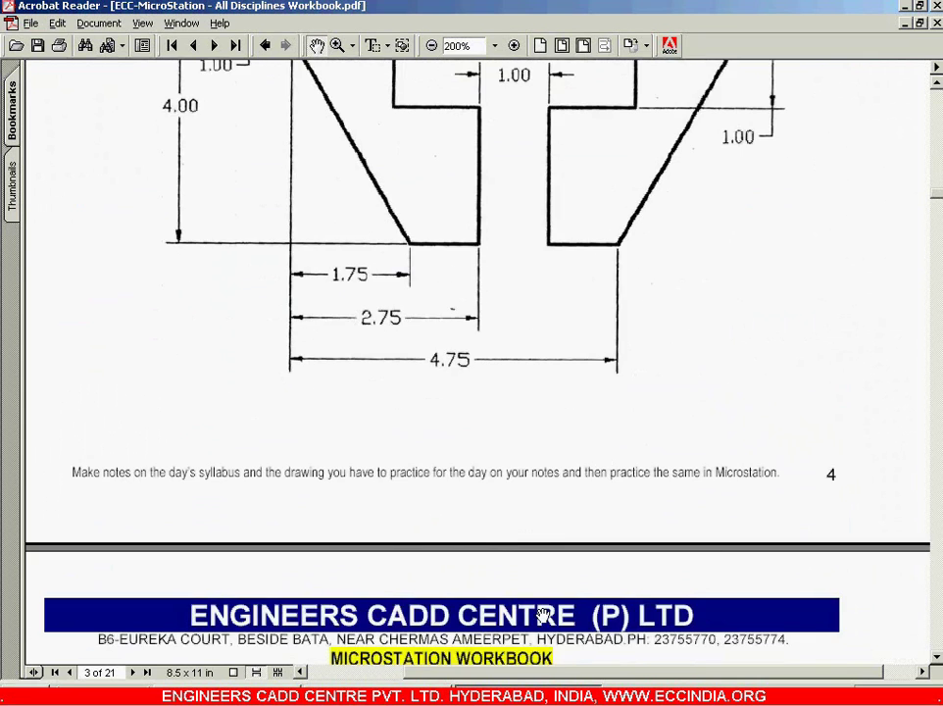
key("alt+Tab")
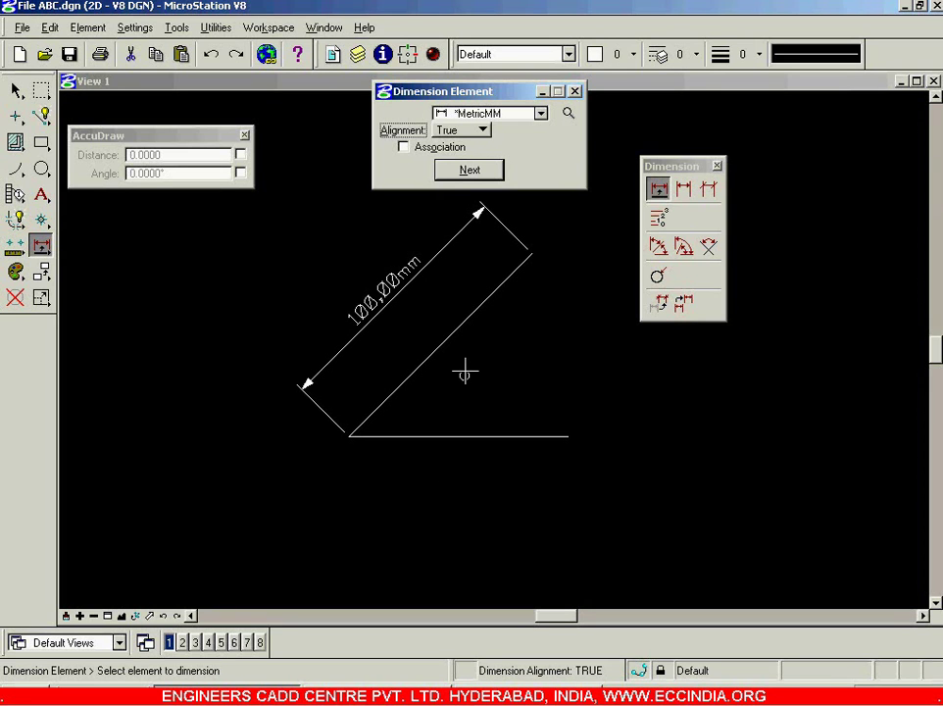